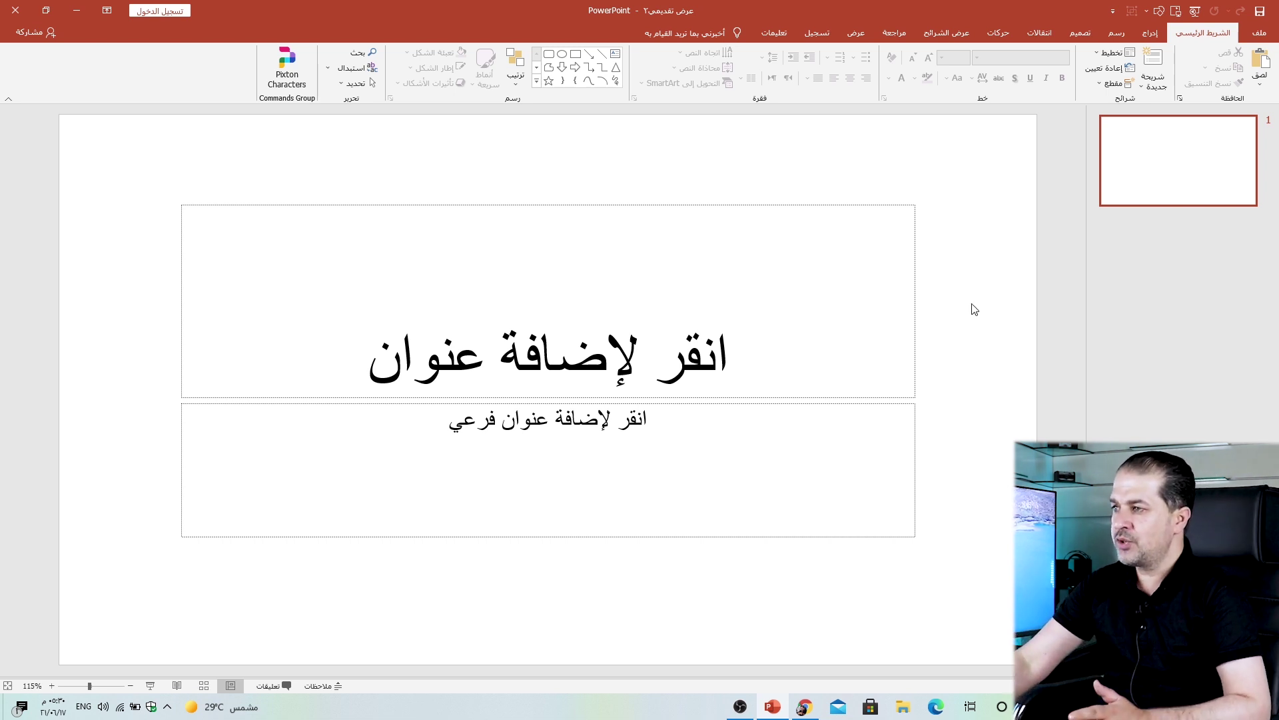
Open the Slide Size choices on the Design tab of the new blank presentation.
left_click(1079, 32)
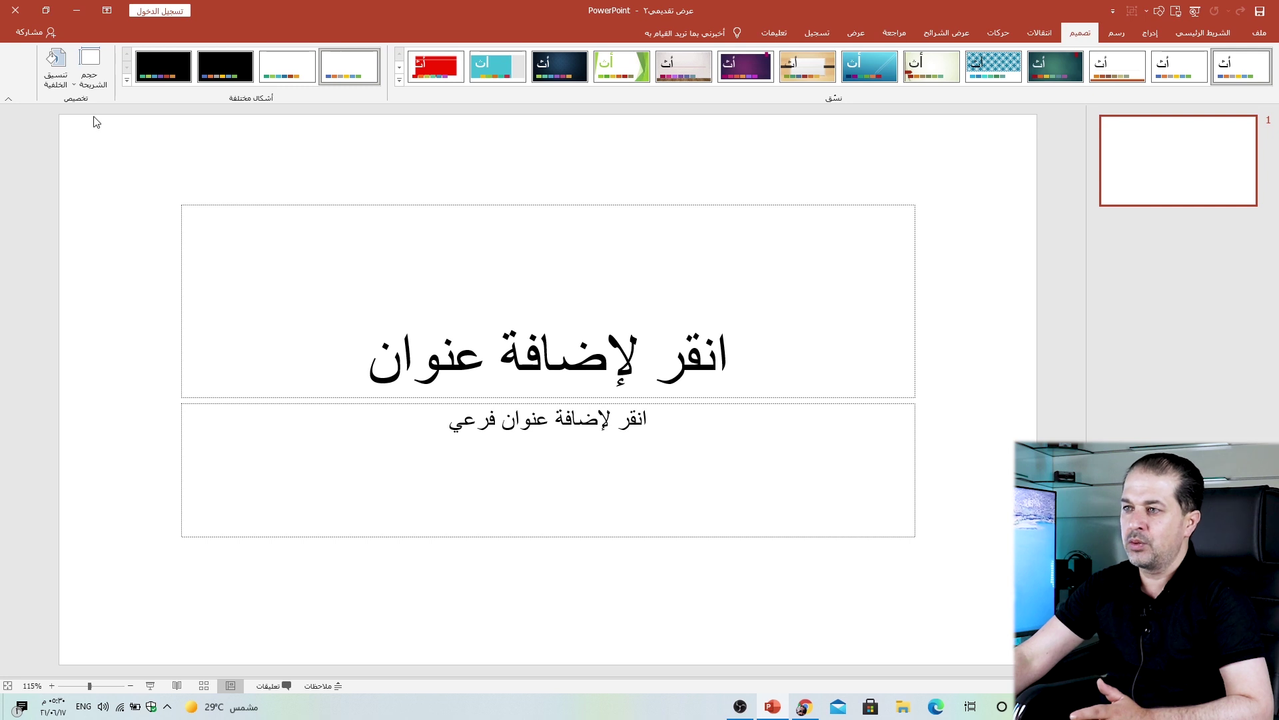
left_click(90, 74)
Make the slide an A4 Paper portrait page with Ensure Fit, using the Blank layout.
left_click(85, 165)
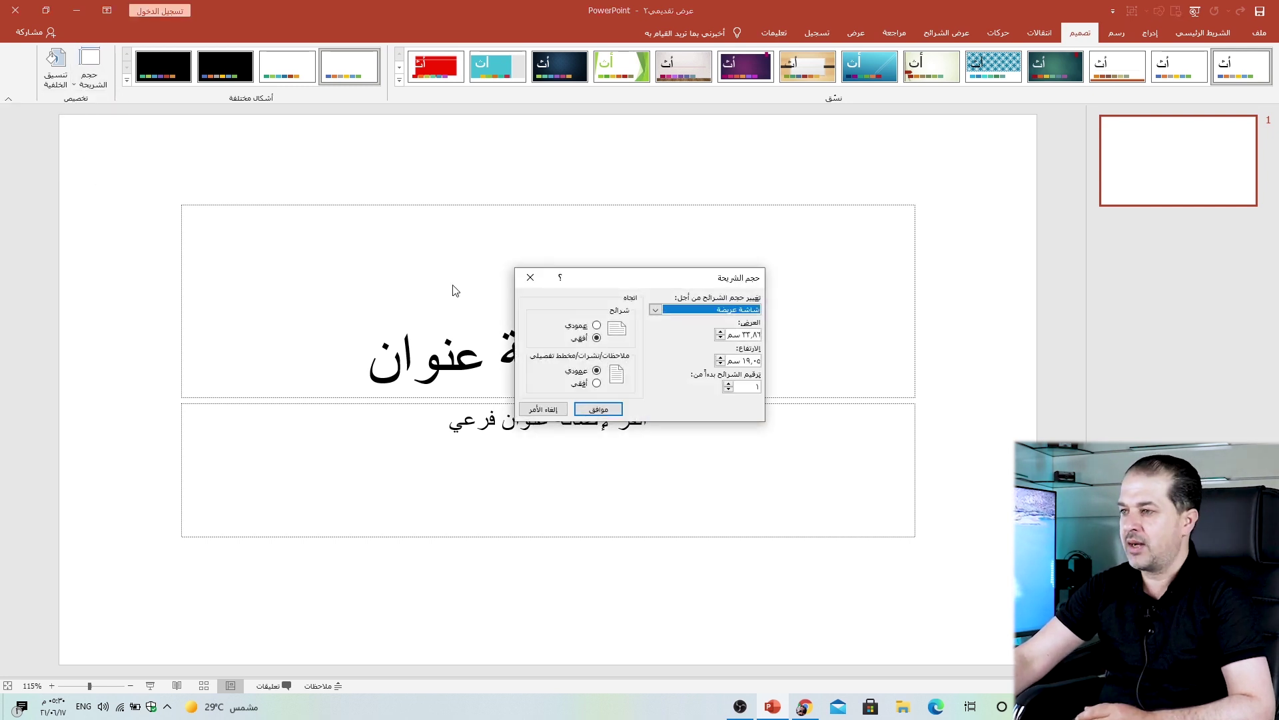
left_click(716, 310)
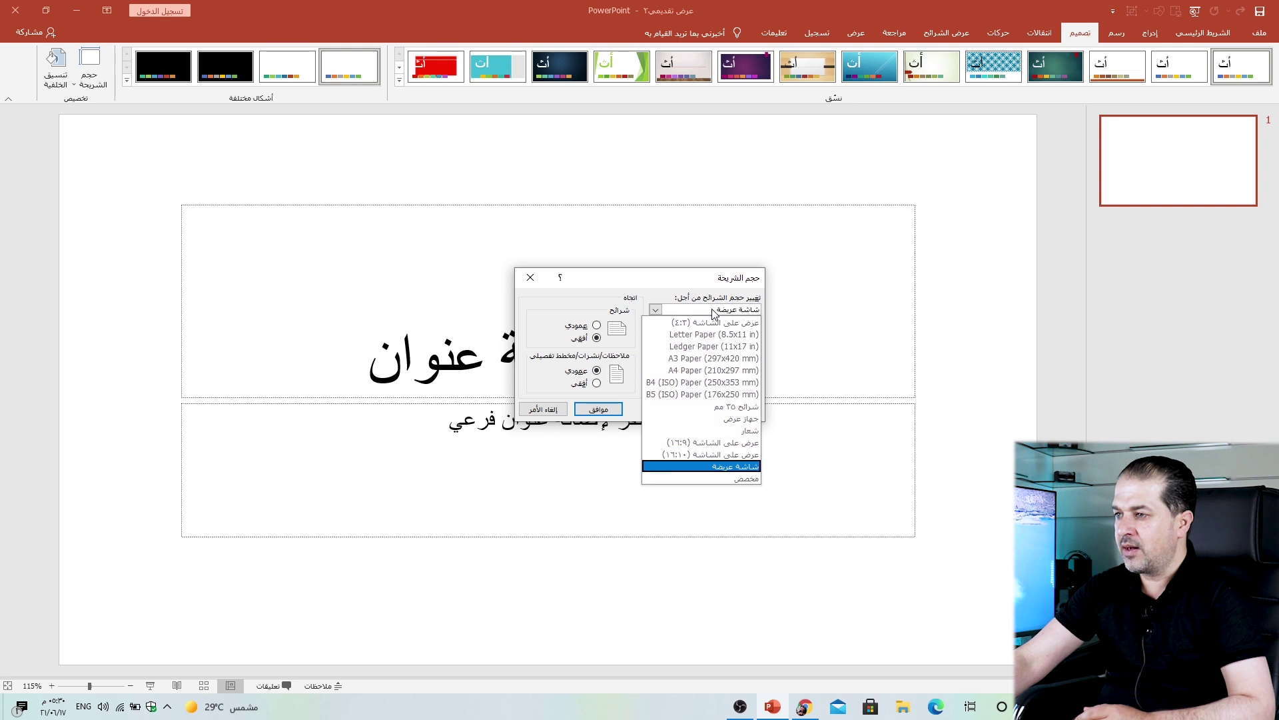
left_click(666, 369)
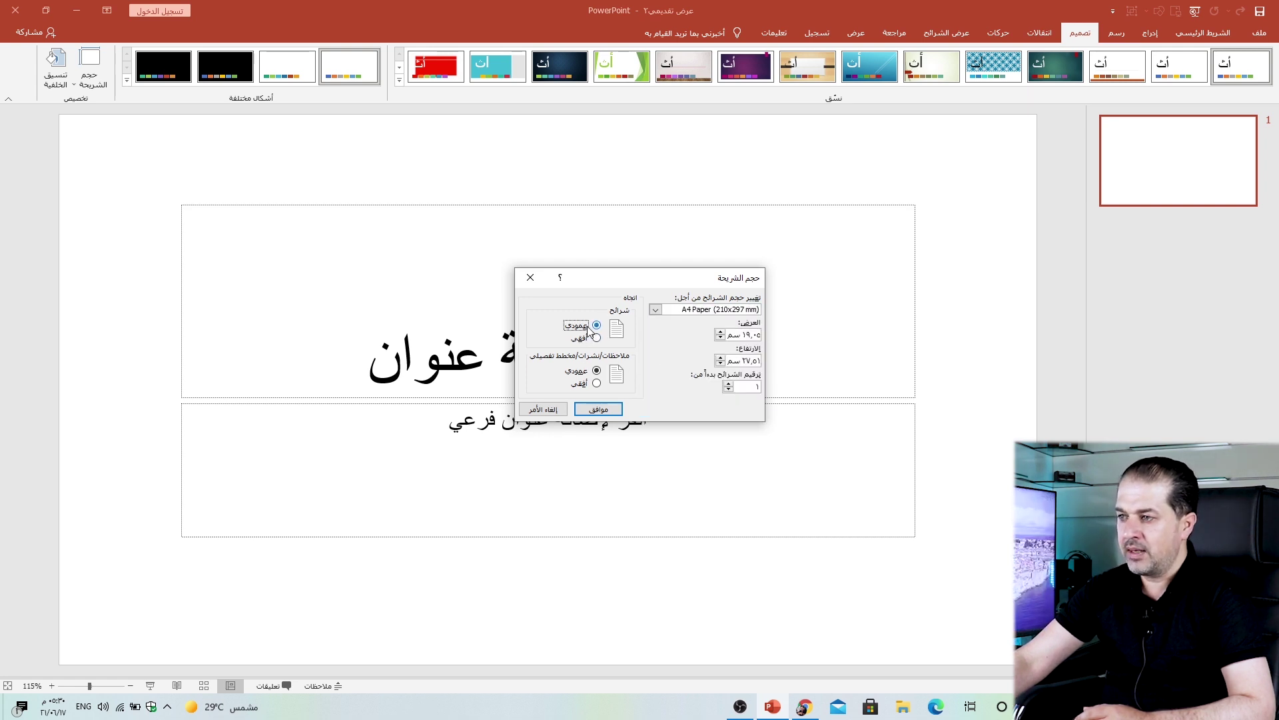
left_click(609, 409)
left_click(719, 361)
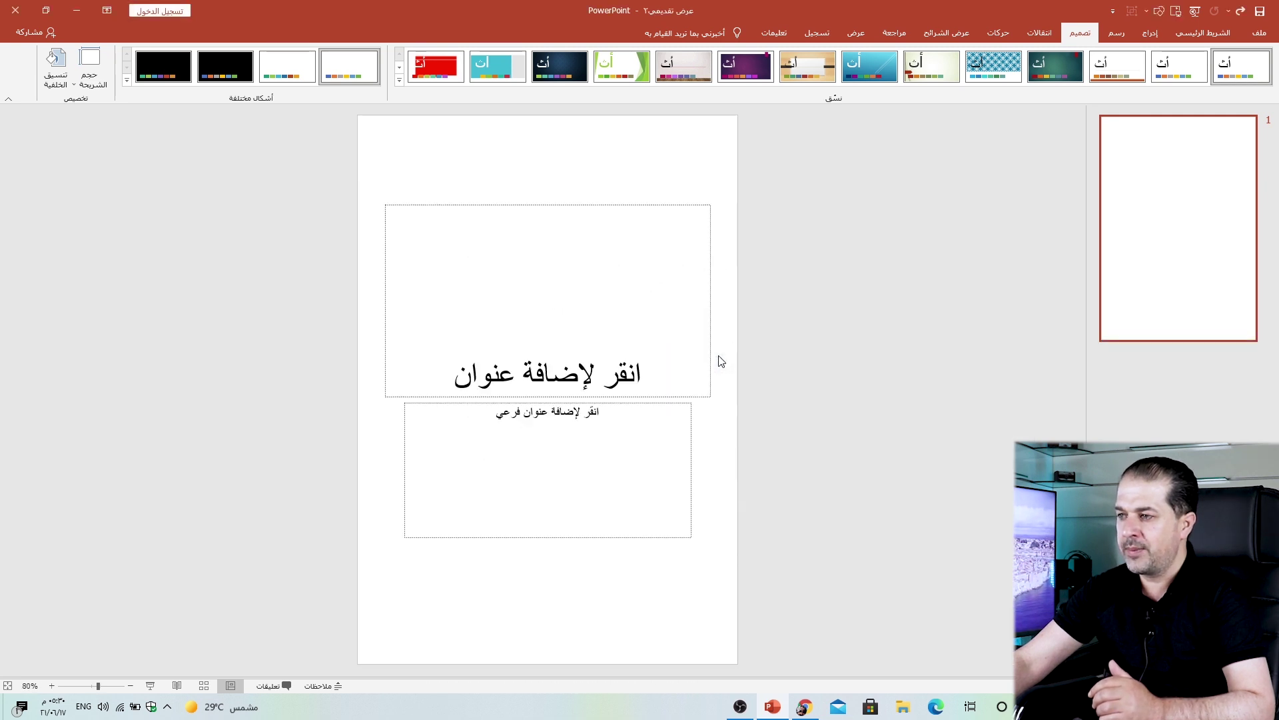
right_click(654, 171)
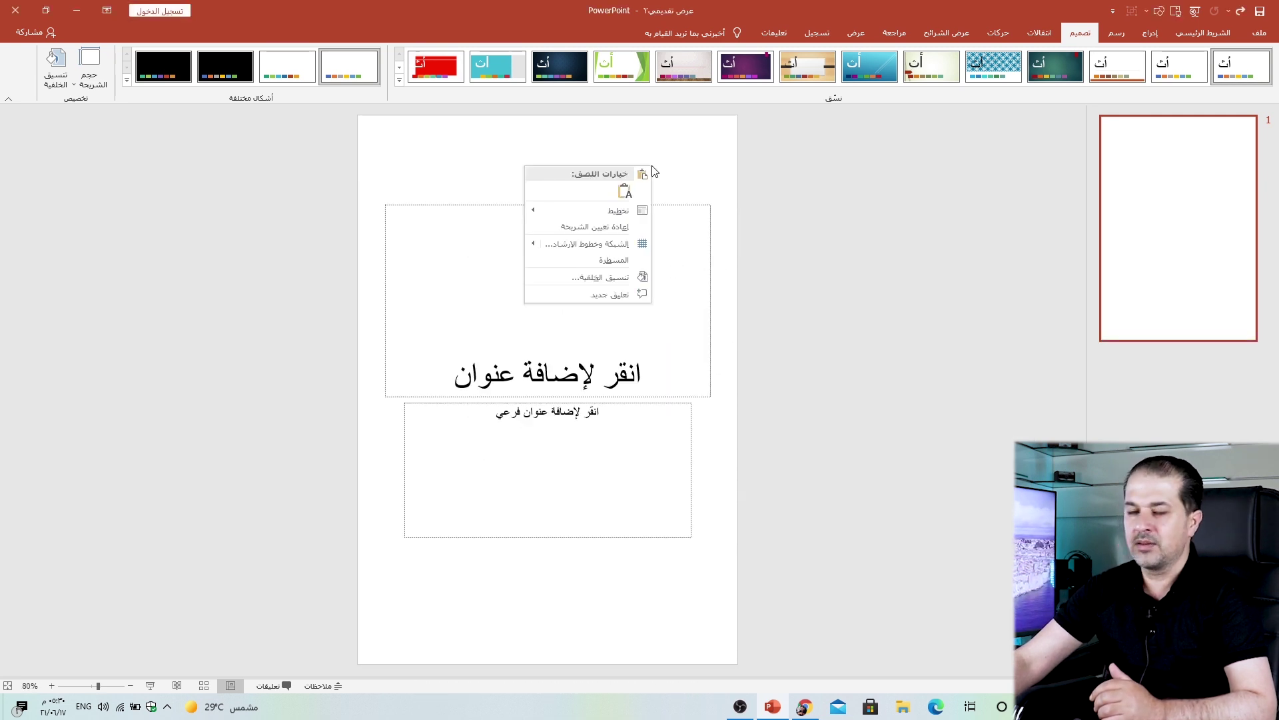
mouse_move(605, 210)
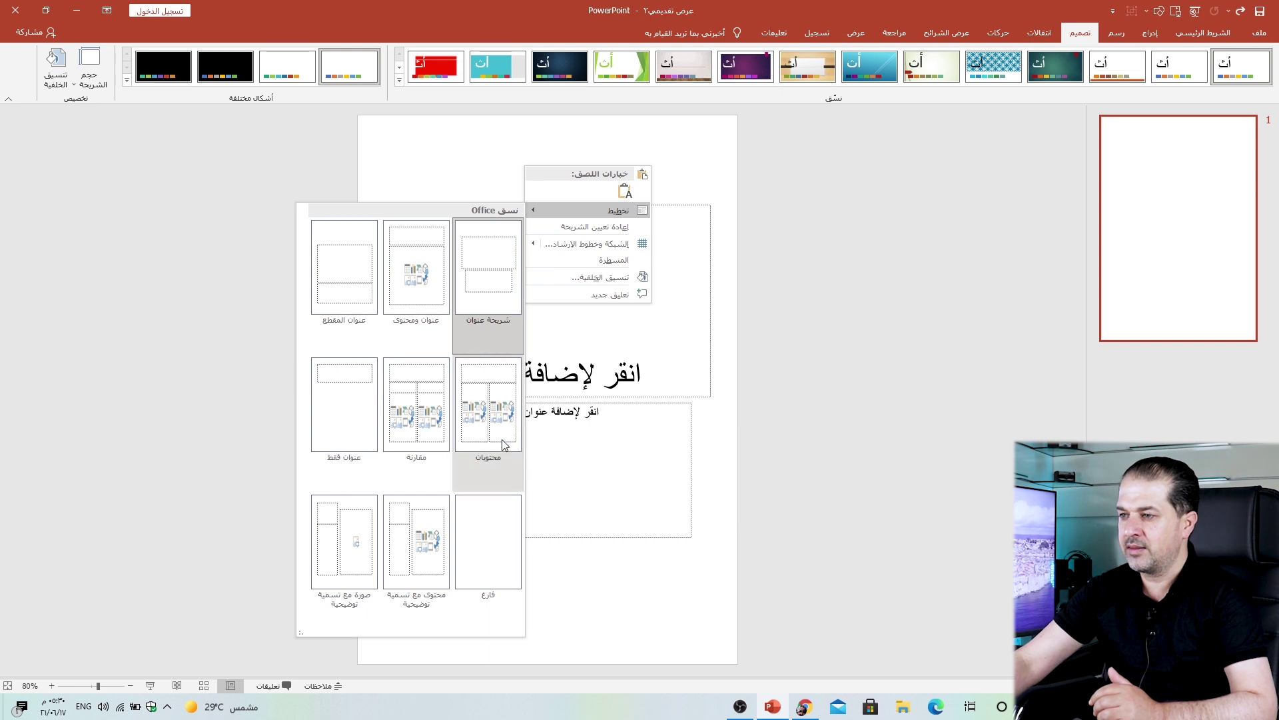
left_click(492, 518)
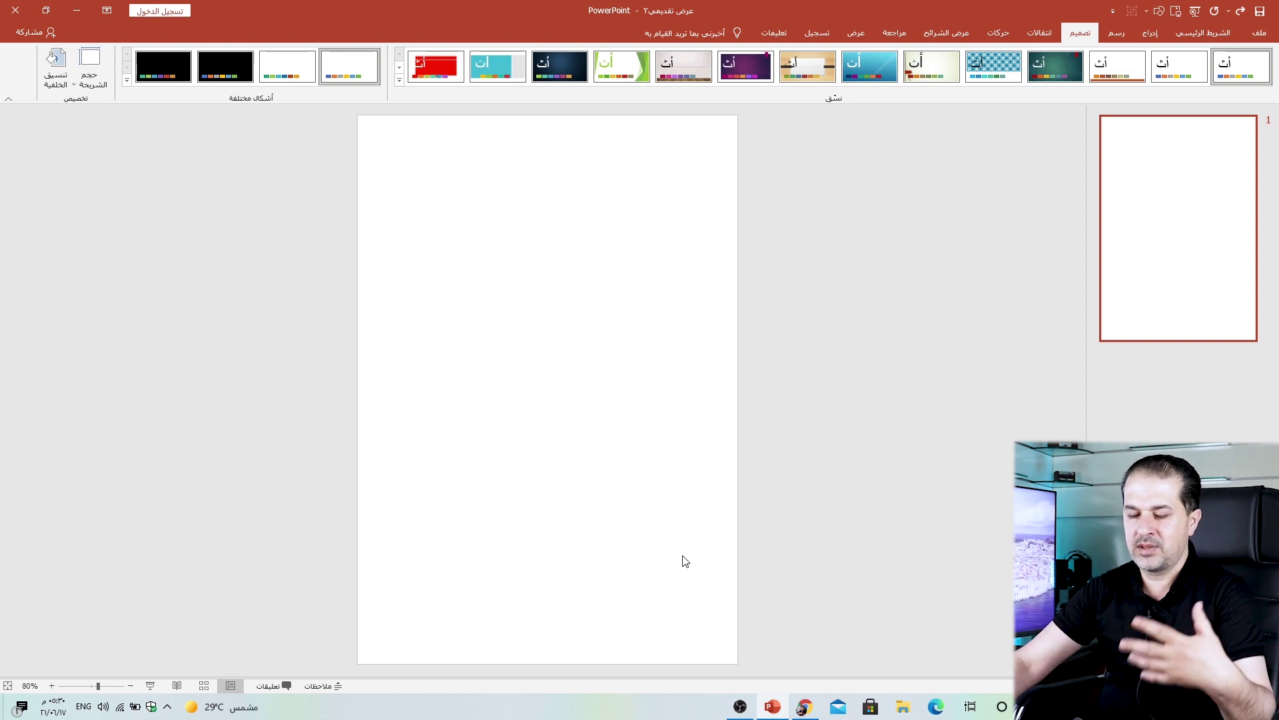
Translate the Arabic word حشائش to 'Grass' in Google Translate and copy the result.
left_click(805, 712)
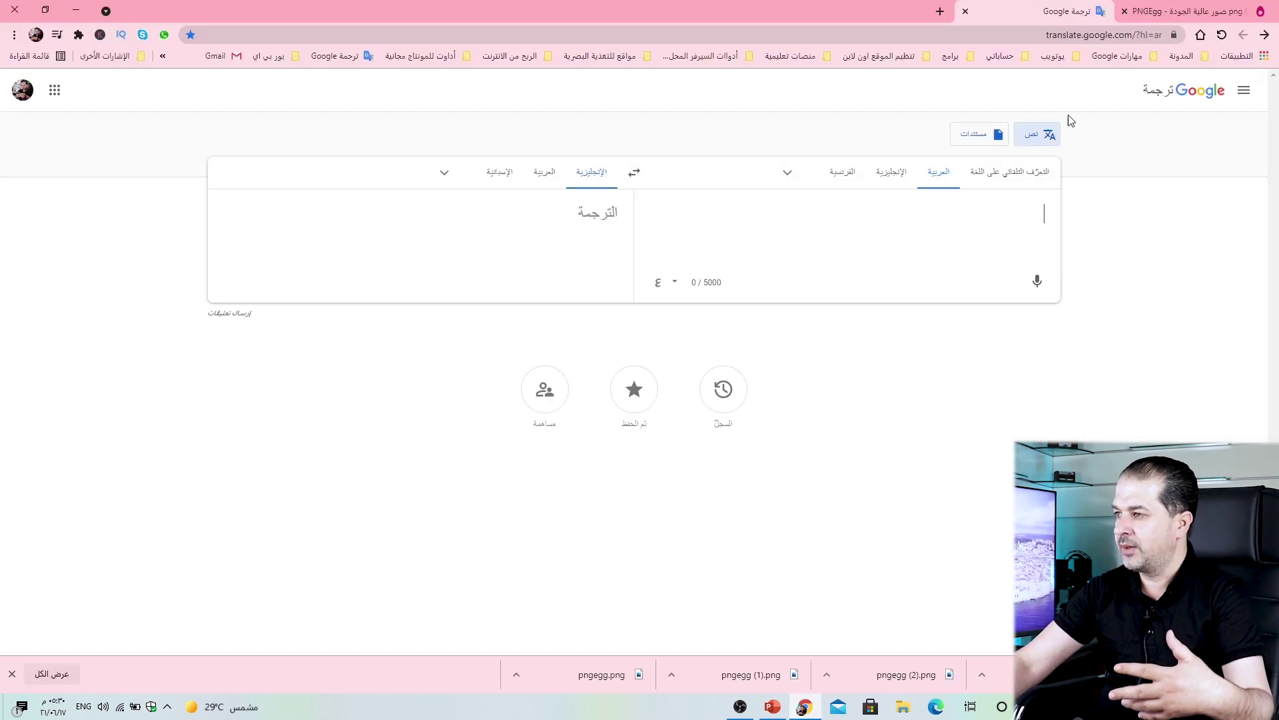
left_click(1183, 20)
left_click(1068, 17)
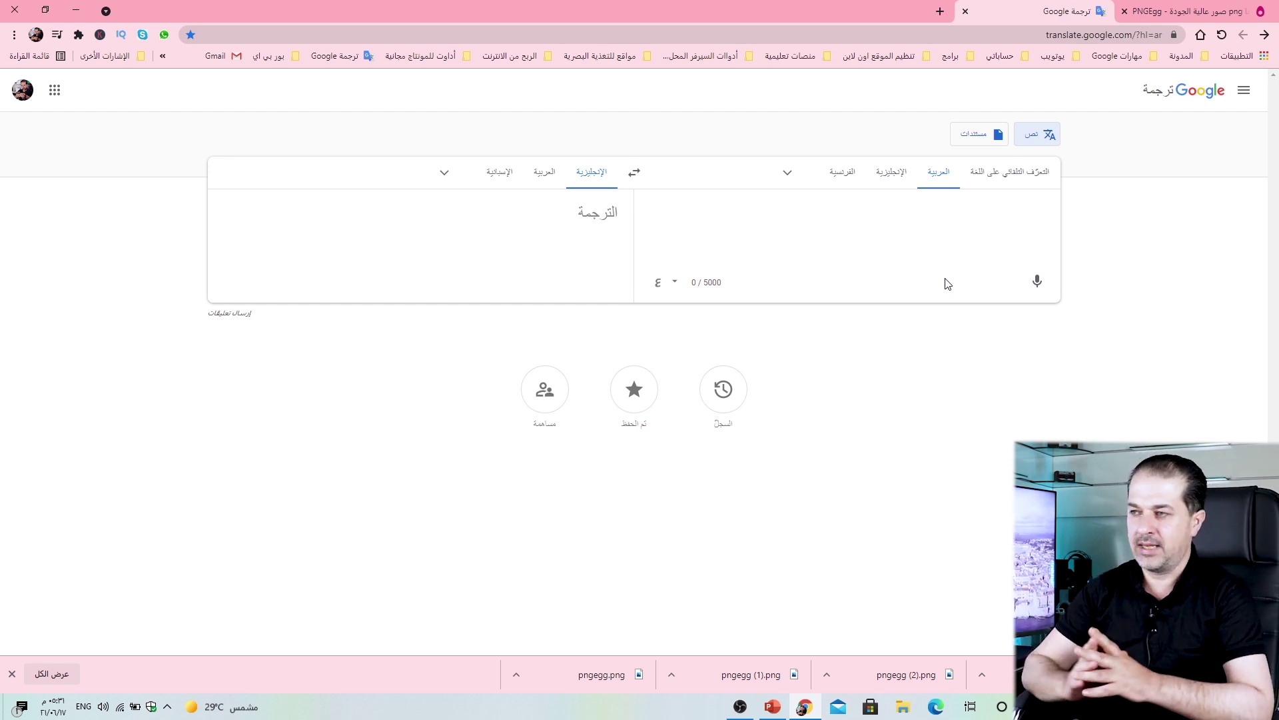
left_click(1196, 8)
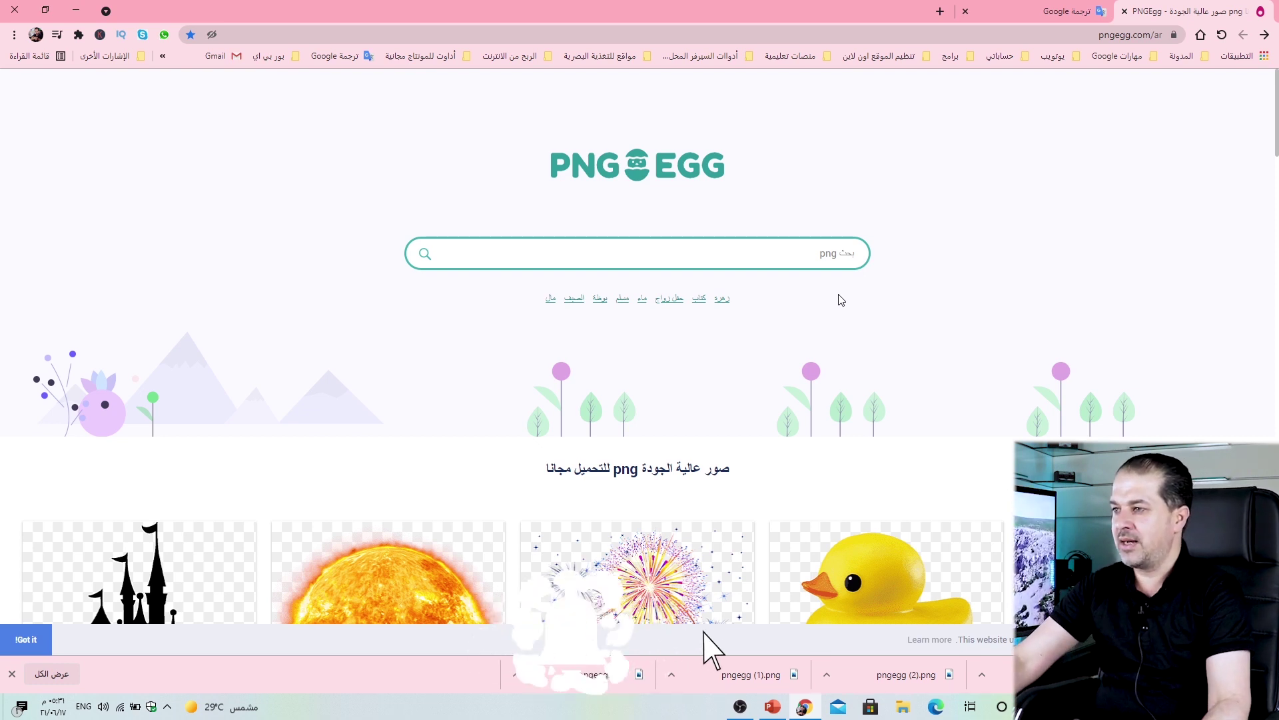
key("ctrl+Tab")
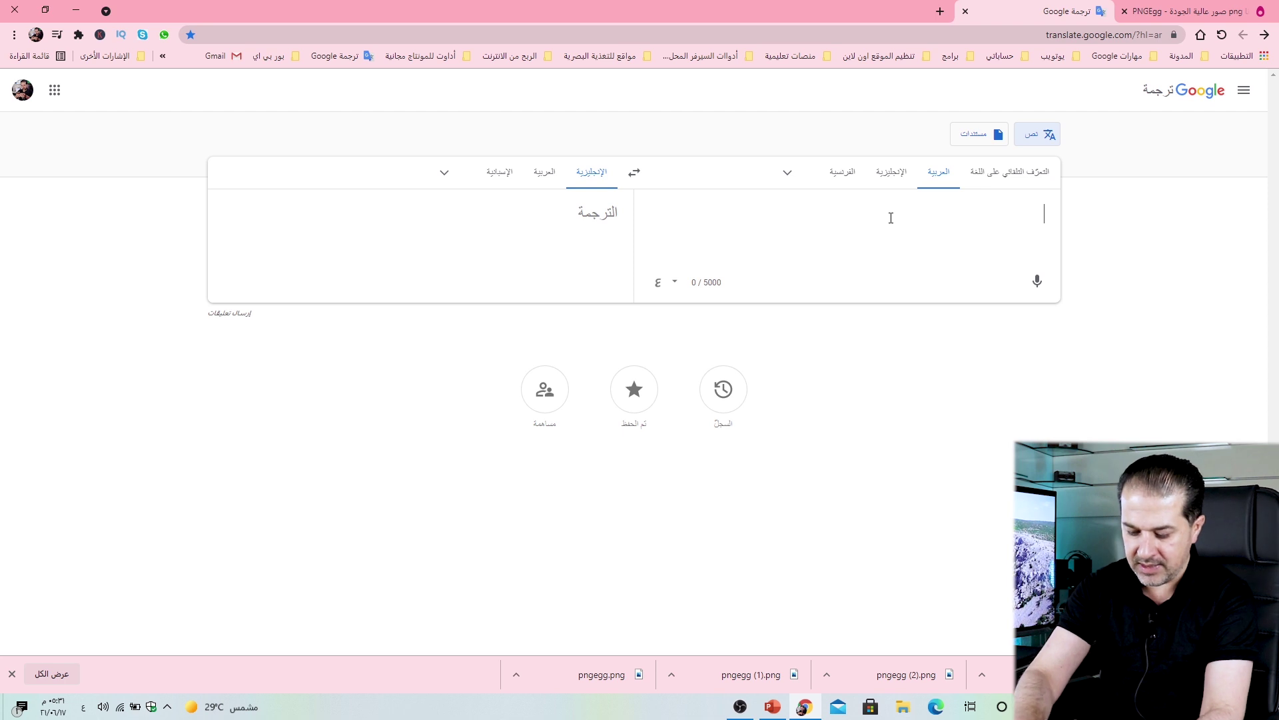
type("حشائش")
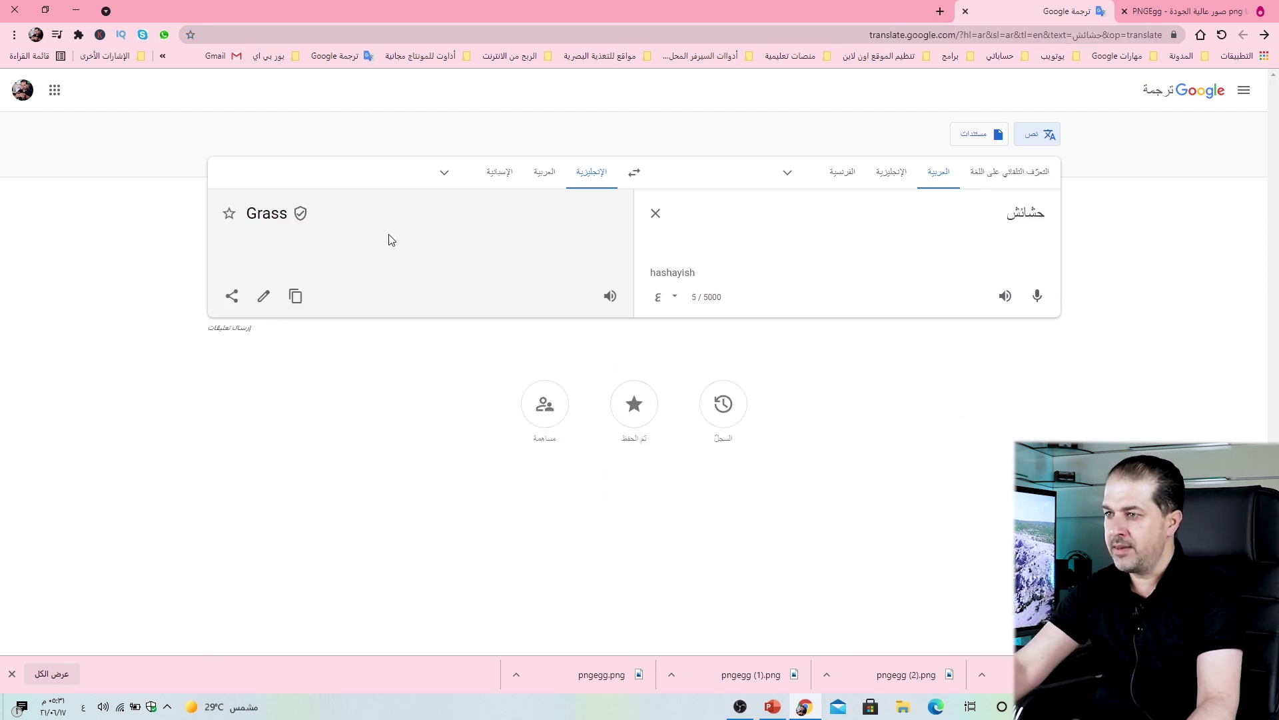
double_click(273, 217)
key("ctrl+c")
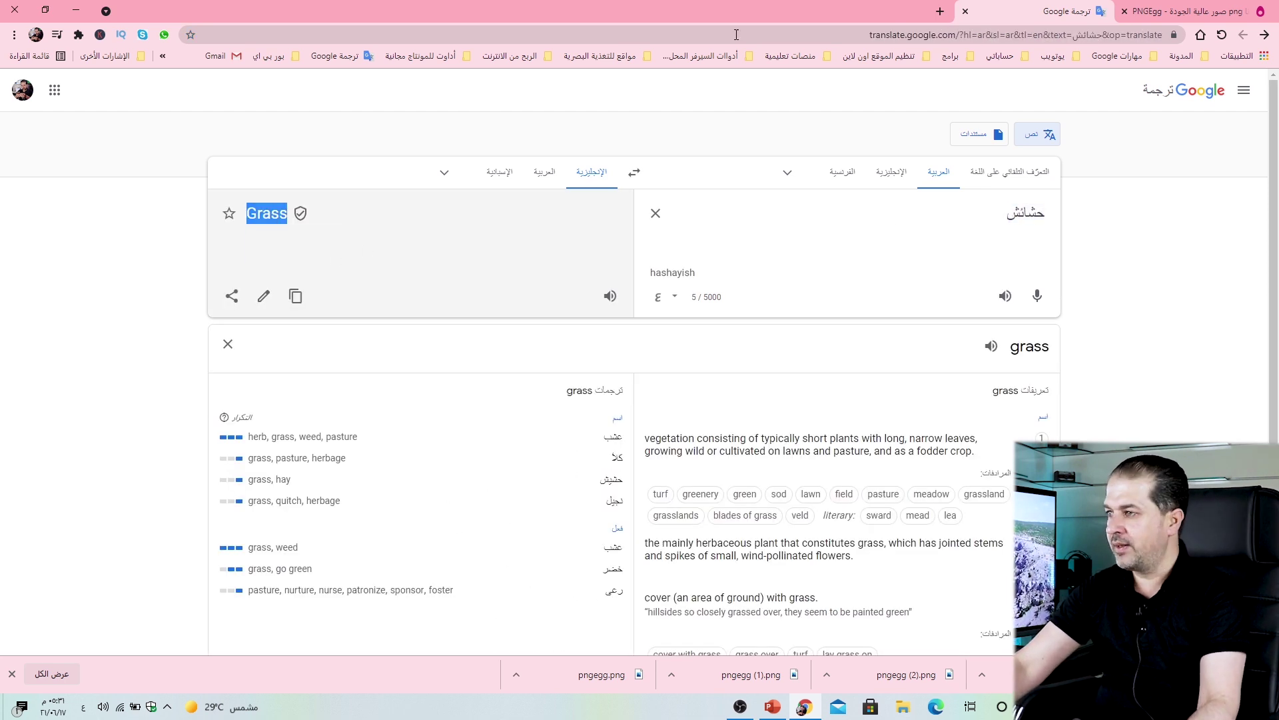
left_click(1193, 12)
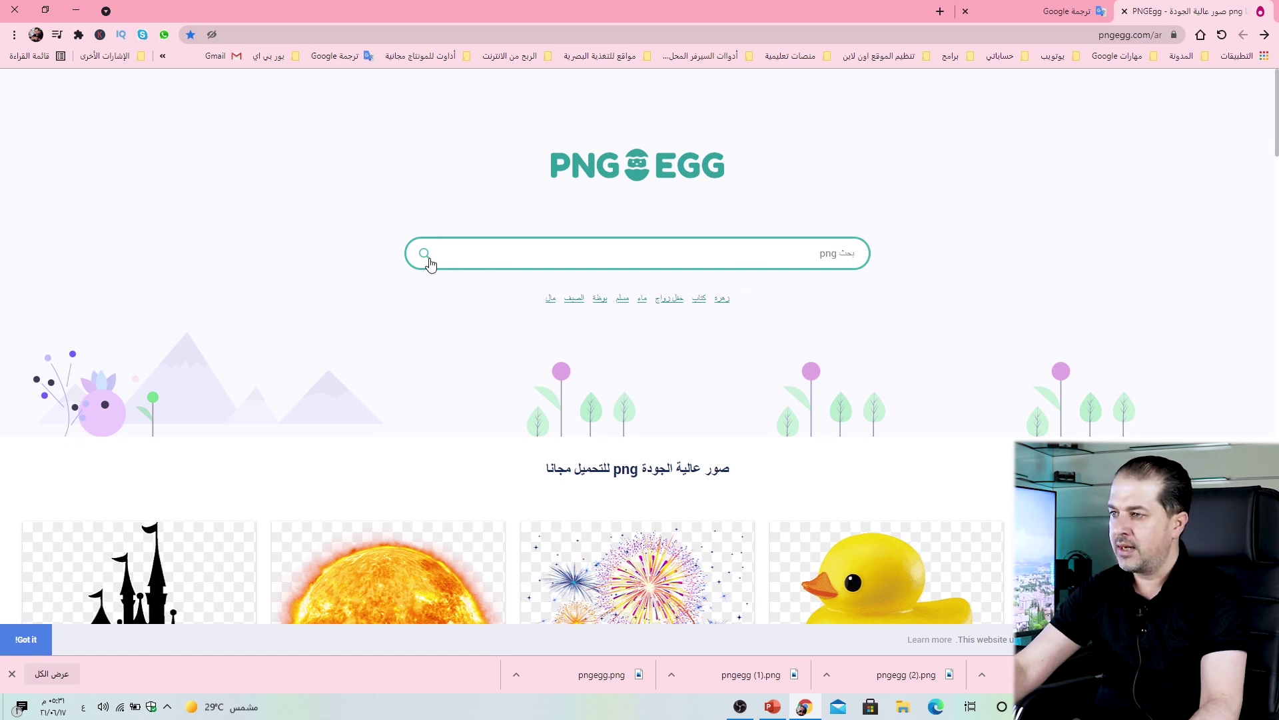
Search PNGEgg for Grass and download the grass-with-daisies PNG to the Desktop.
key("ctrl+v")
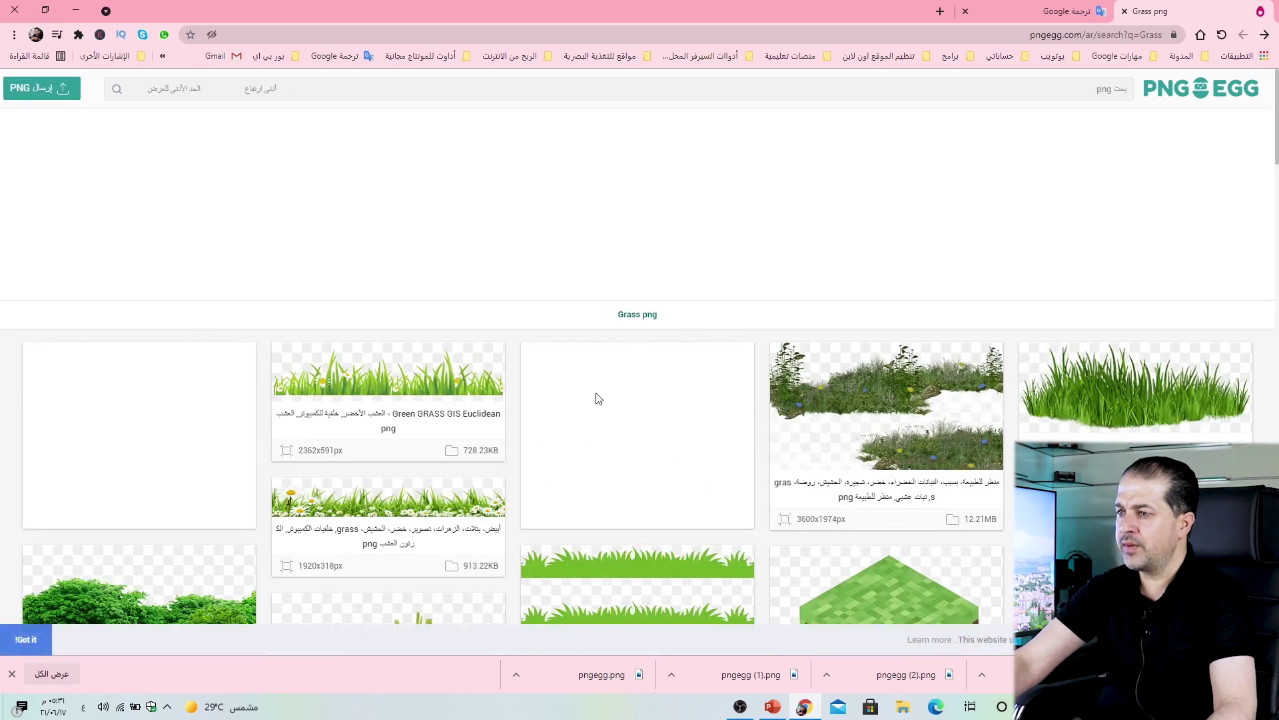
scroll(597, 394, "down", 4)
scroll(598, 398, "down", 1)
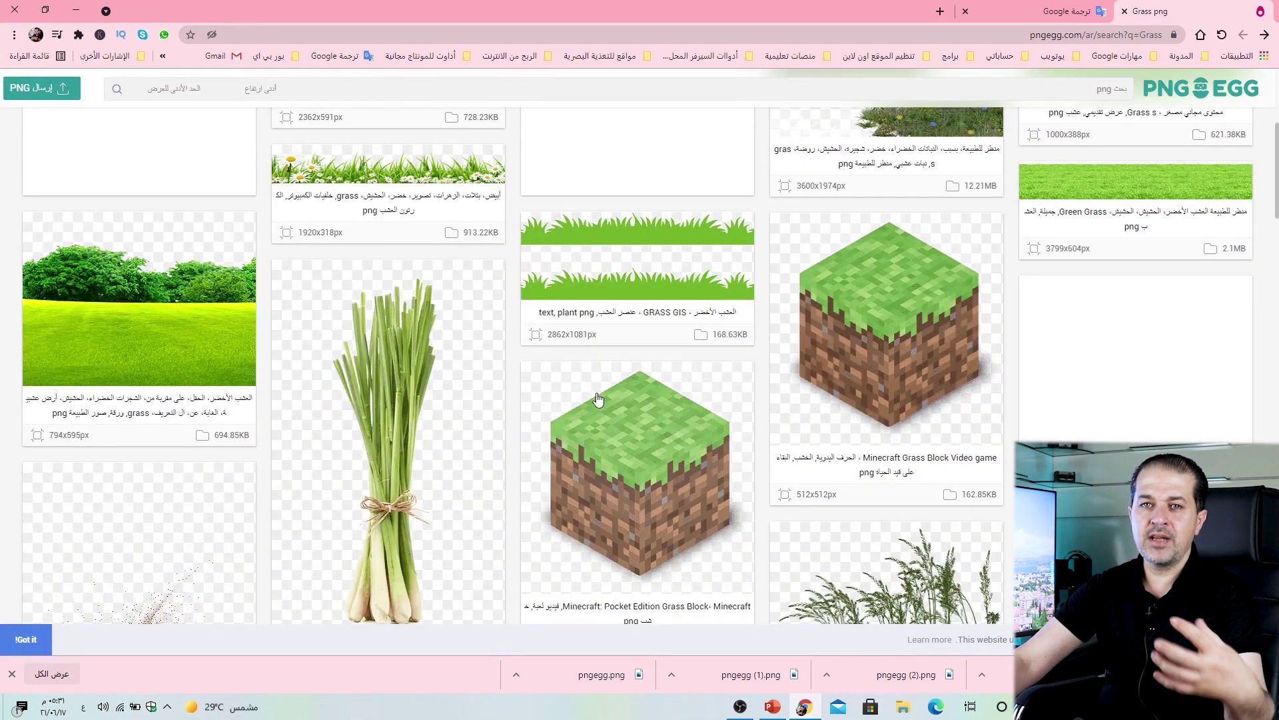
scroll(598, 398, "up", 3)
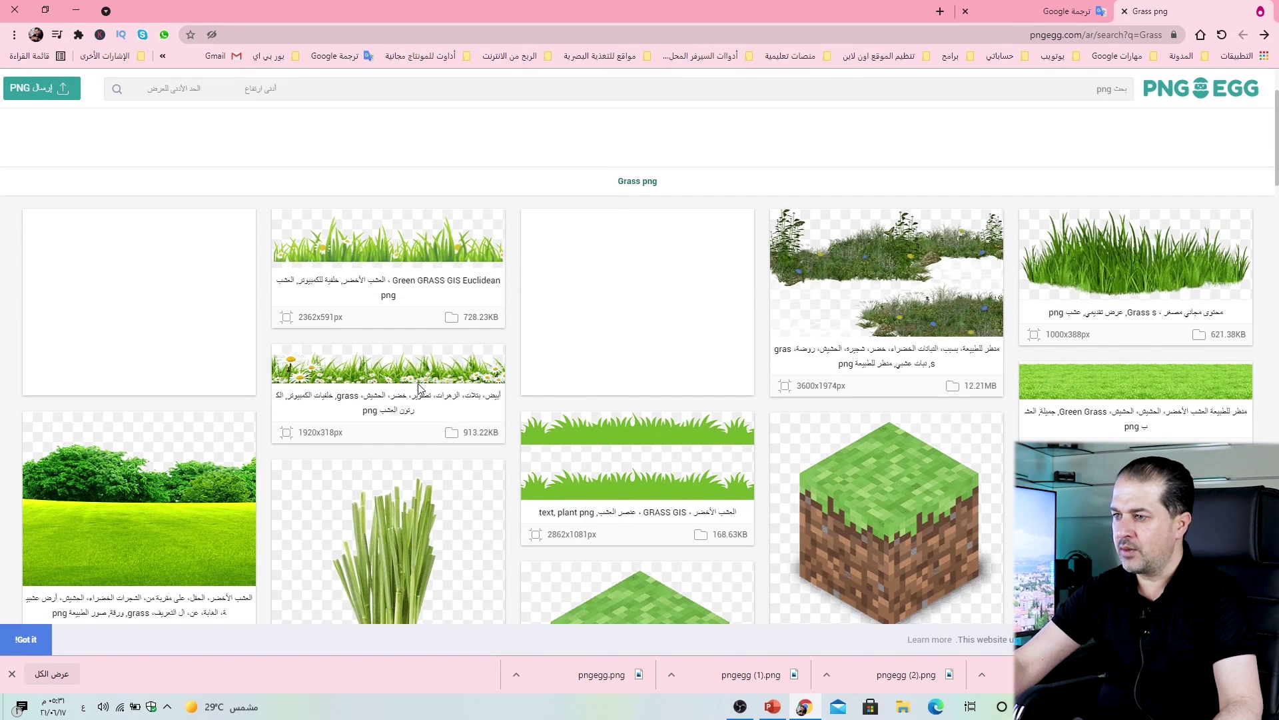
left_click(418, 387)
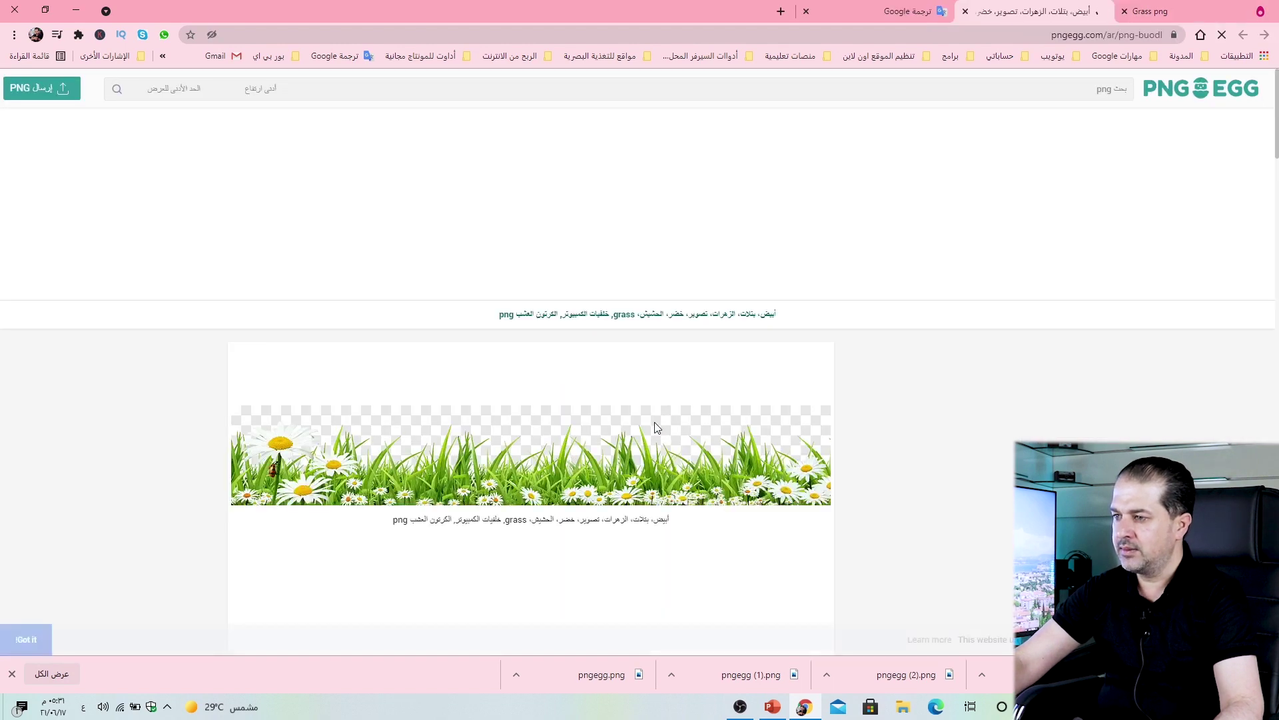
scroll(660, 423, "down", 3)
scroll(657, 426, "down", 3)
scroll(657, 427, "down", 3)
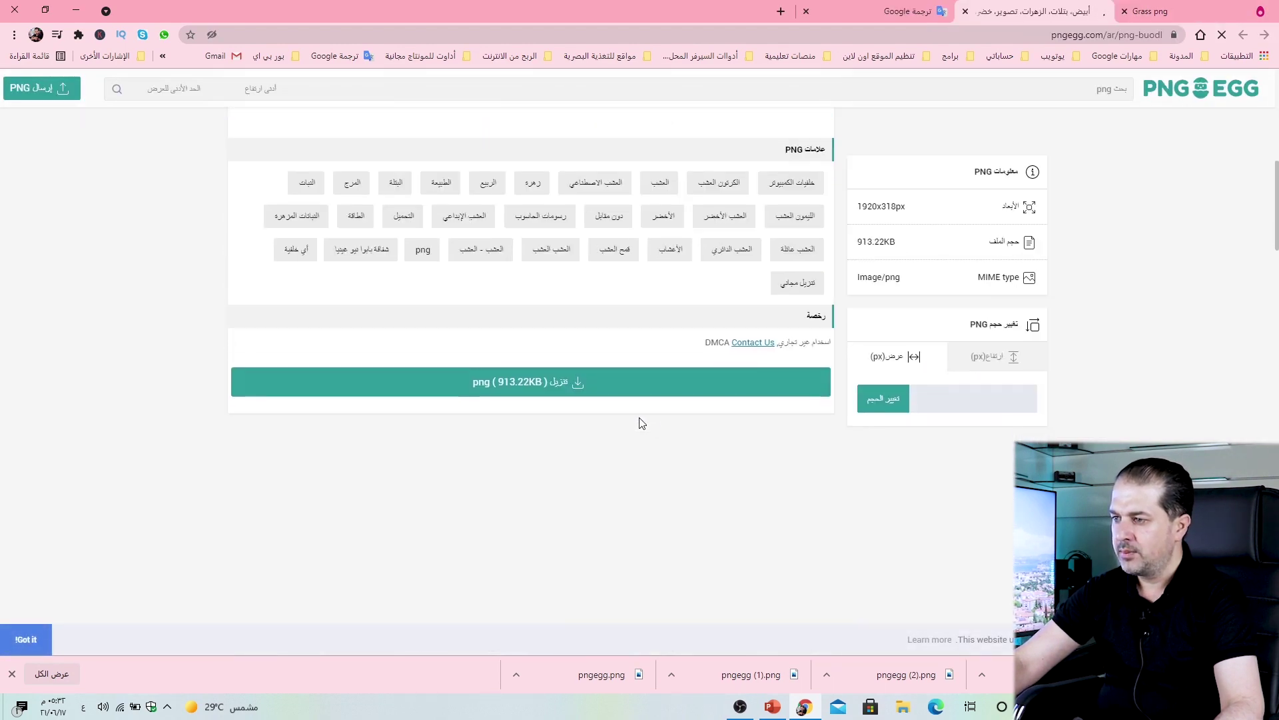
left_click(531, 390)
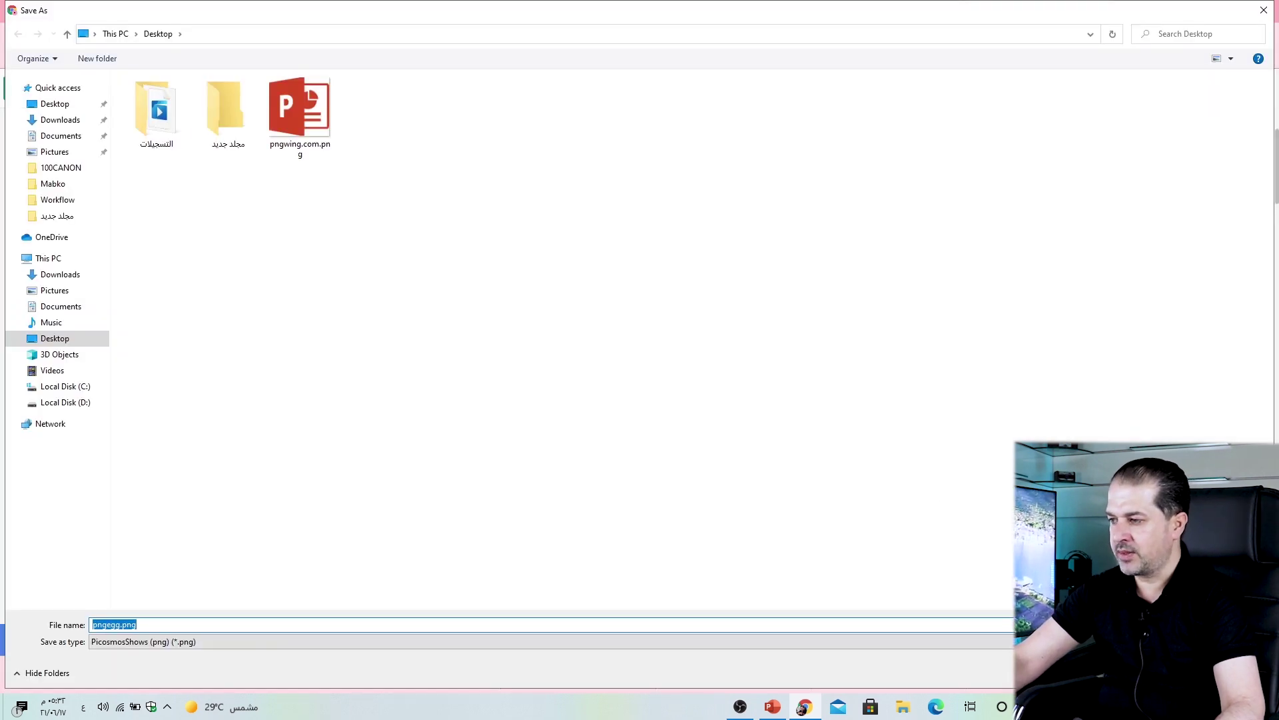
key("Return")
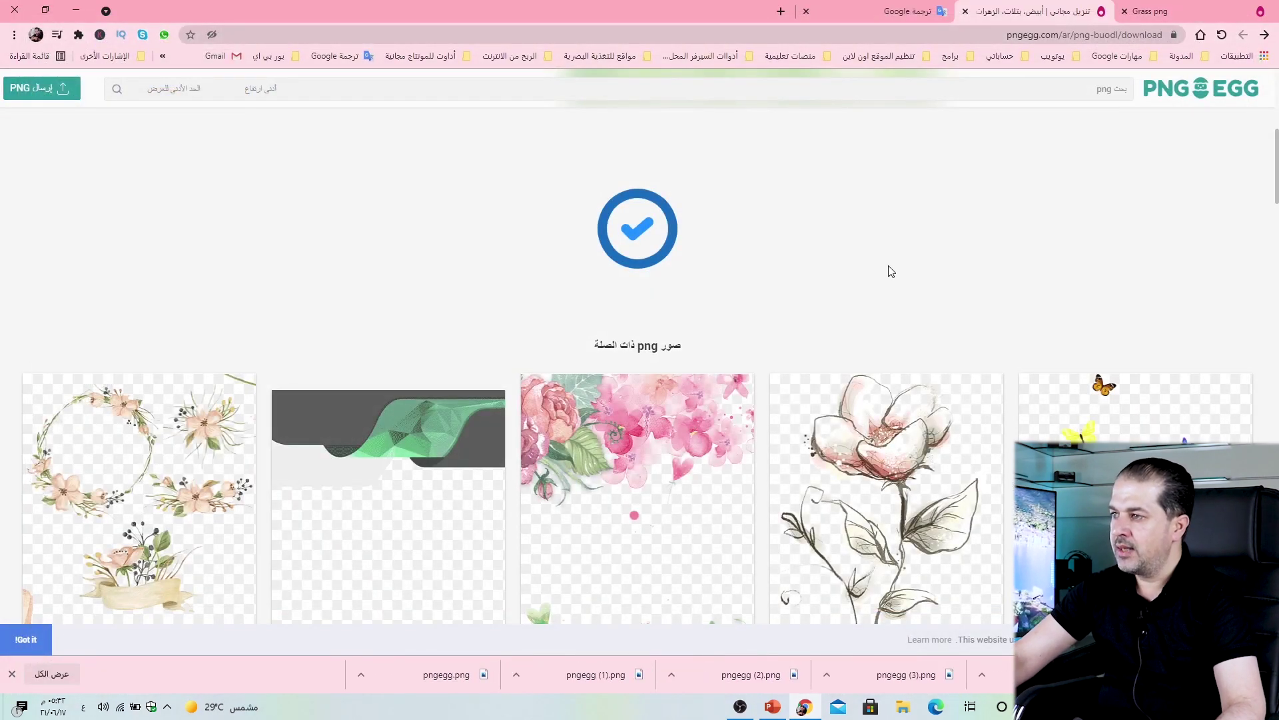
Translate طفل مدرسة and search PNGEgg for school child images.
left_click(891, 12)
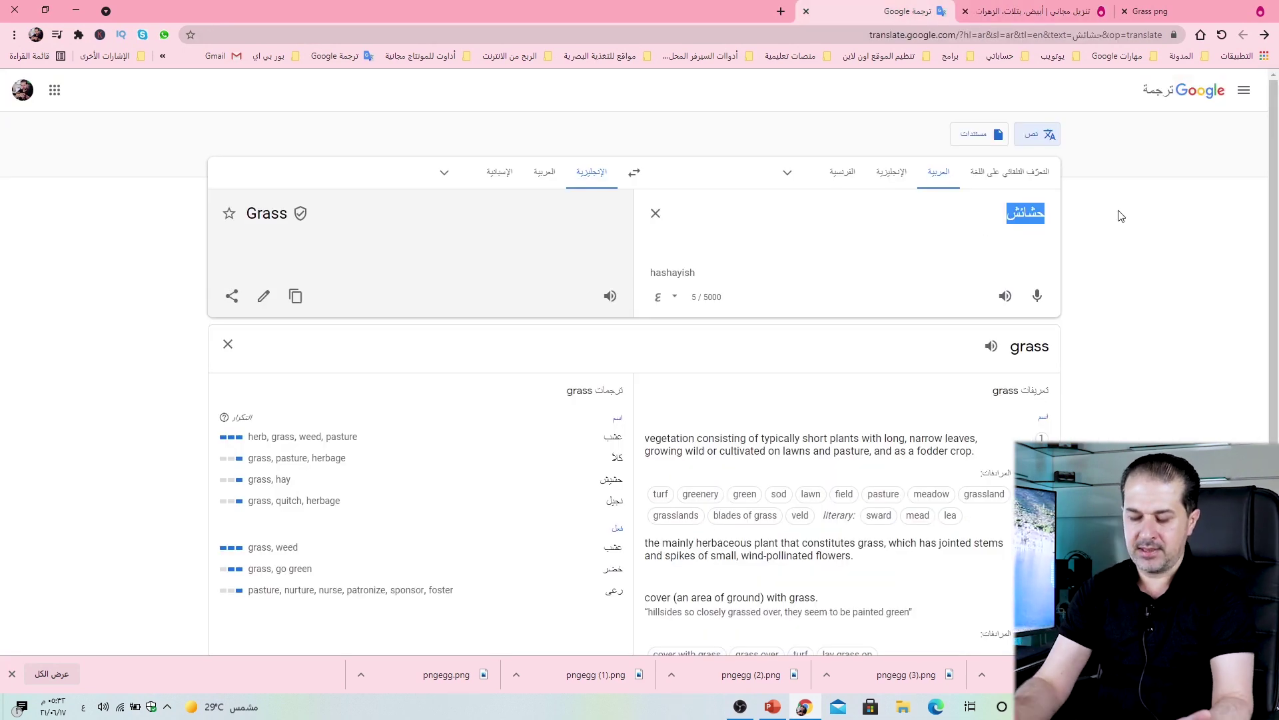
type("طفل مدرسة")
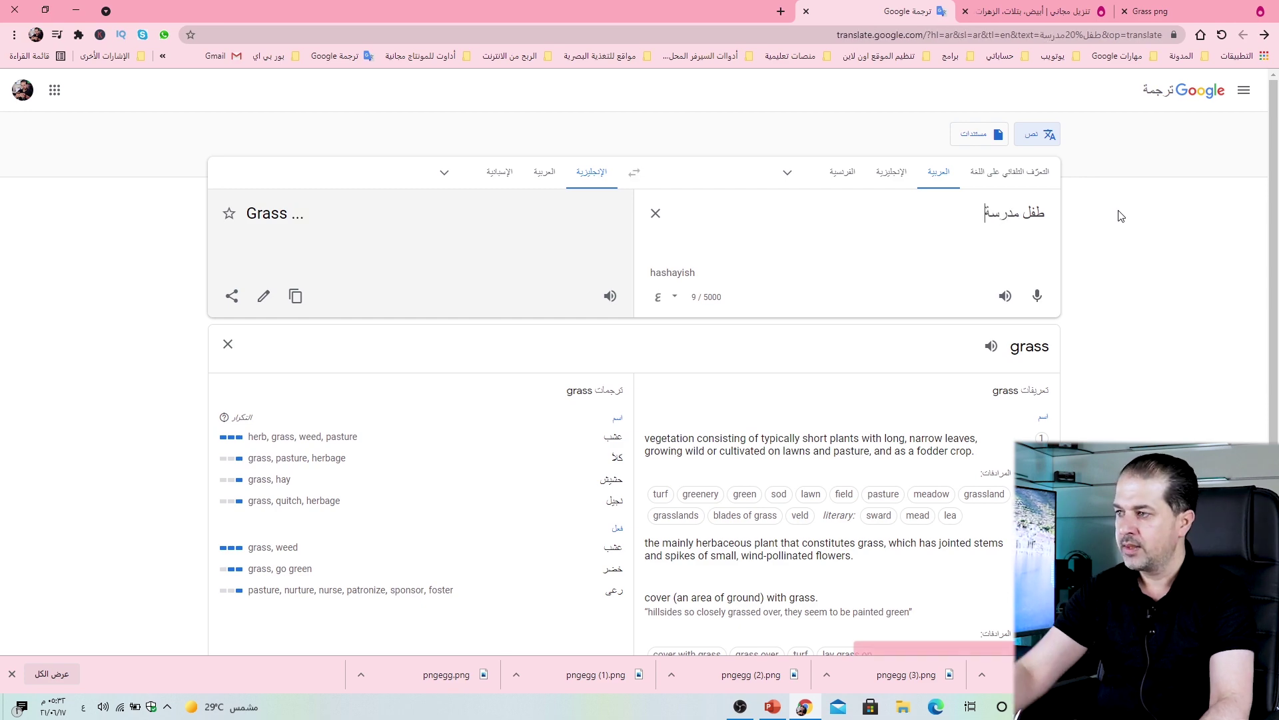
left_click(1033, 11)
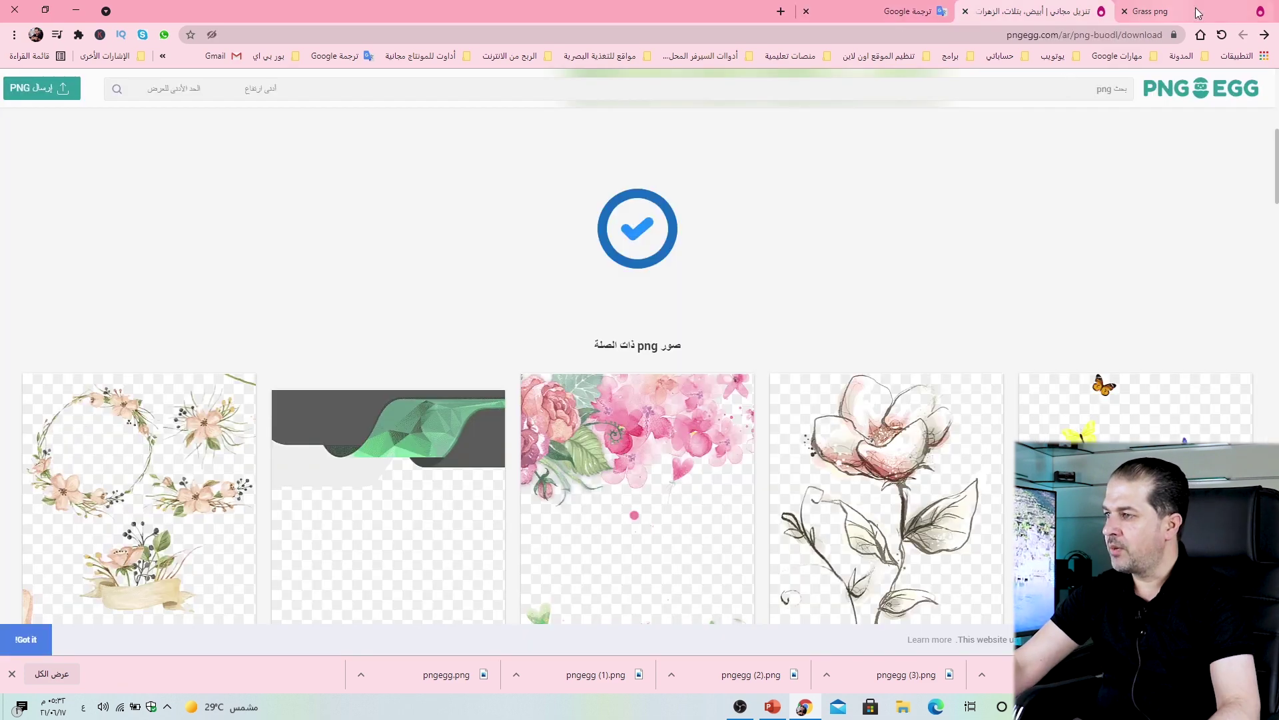
left_click(1153, 12)
left_click(1085, 88)
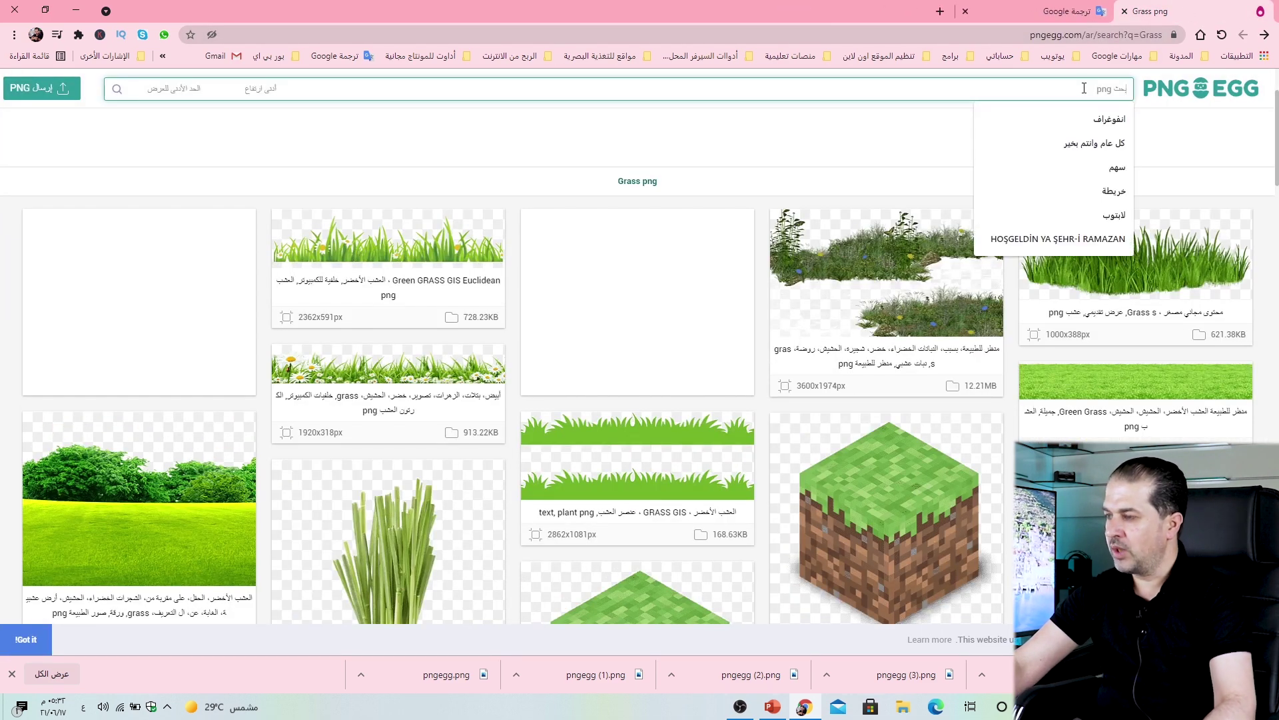
type("School child")
key("Return")
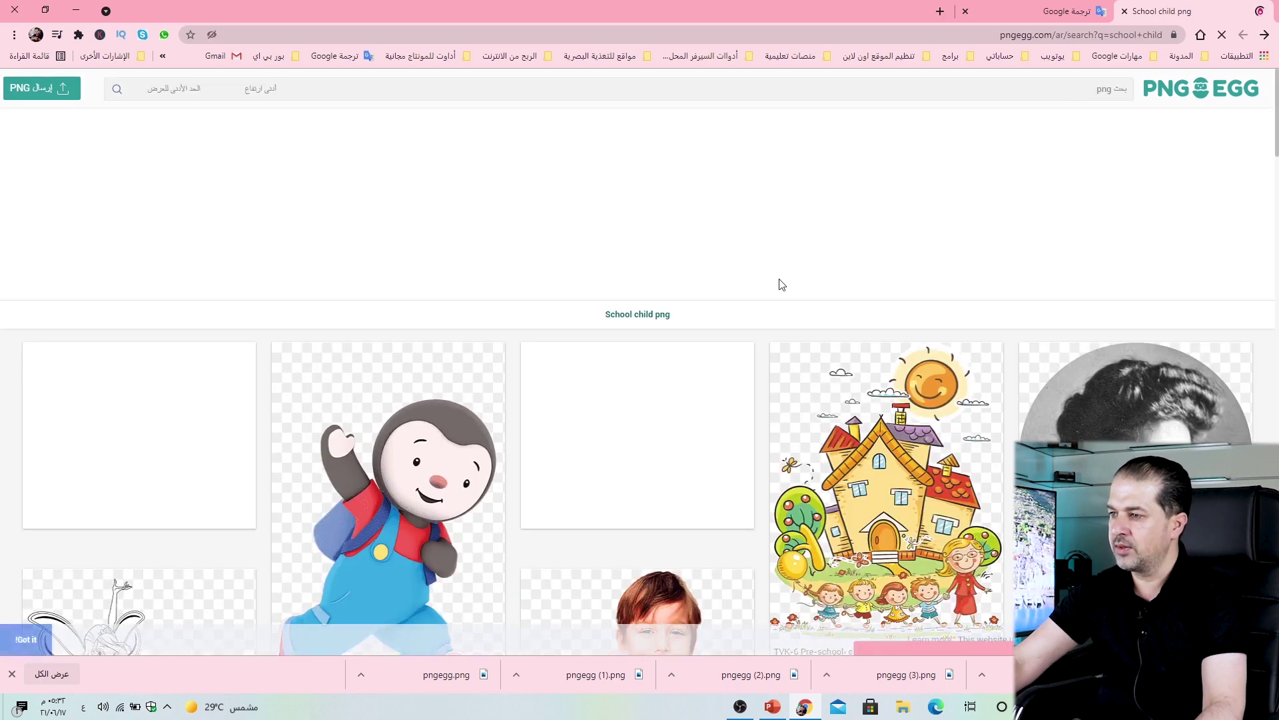
Download the 3D schoolboy-carrying-books image as pngegg (4).png and close the download tab.
scroll(680, 395, "down", 5)
scroll(680, 394, "down", 3)
scroll(680, 394, "down", 2)
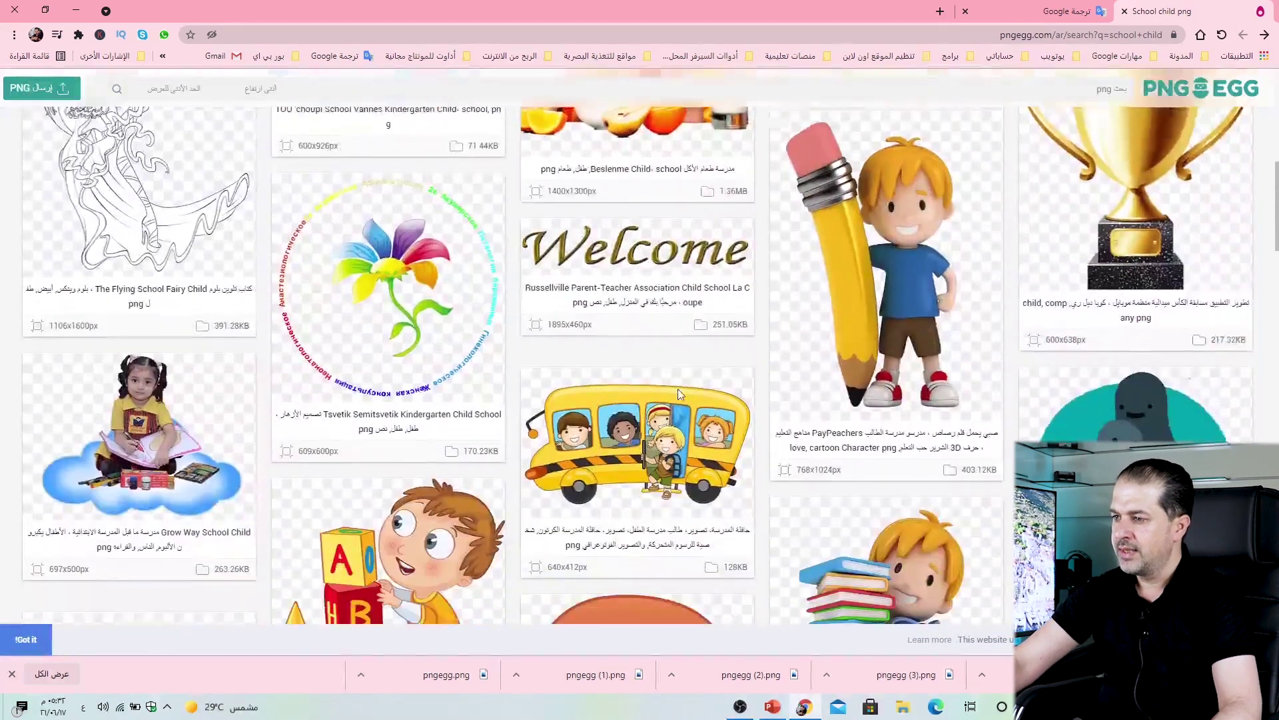
scroll(679, 395, "down", 1)
scroll(679, 395, "down", 2)
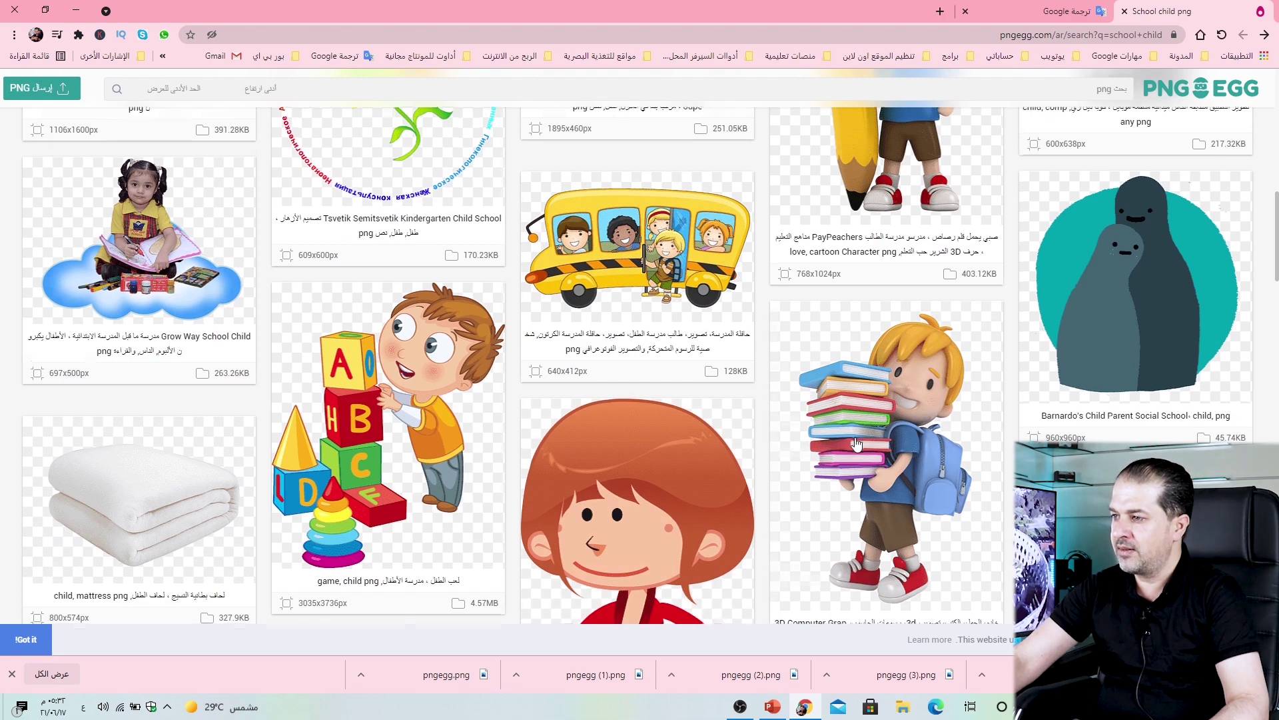
scroll(870, 370, "down", 2)
left_click(870, 370)
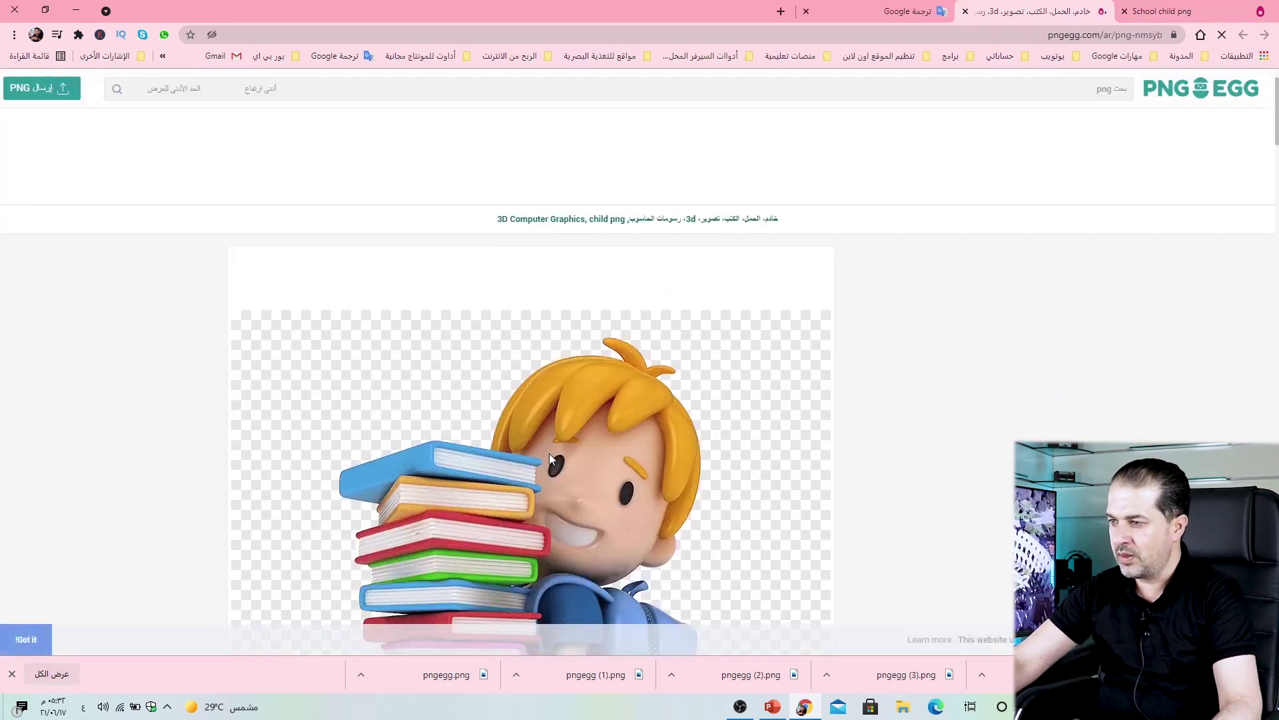
scroll(551, 459, "down", 3)
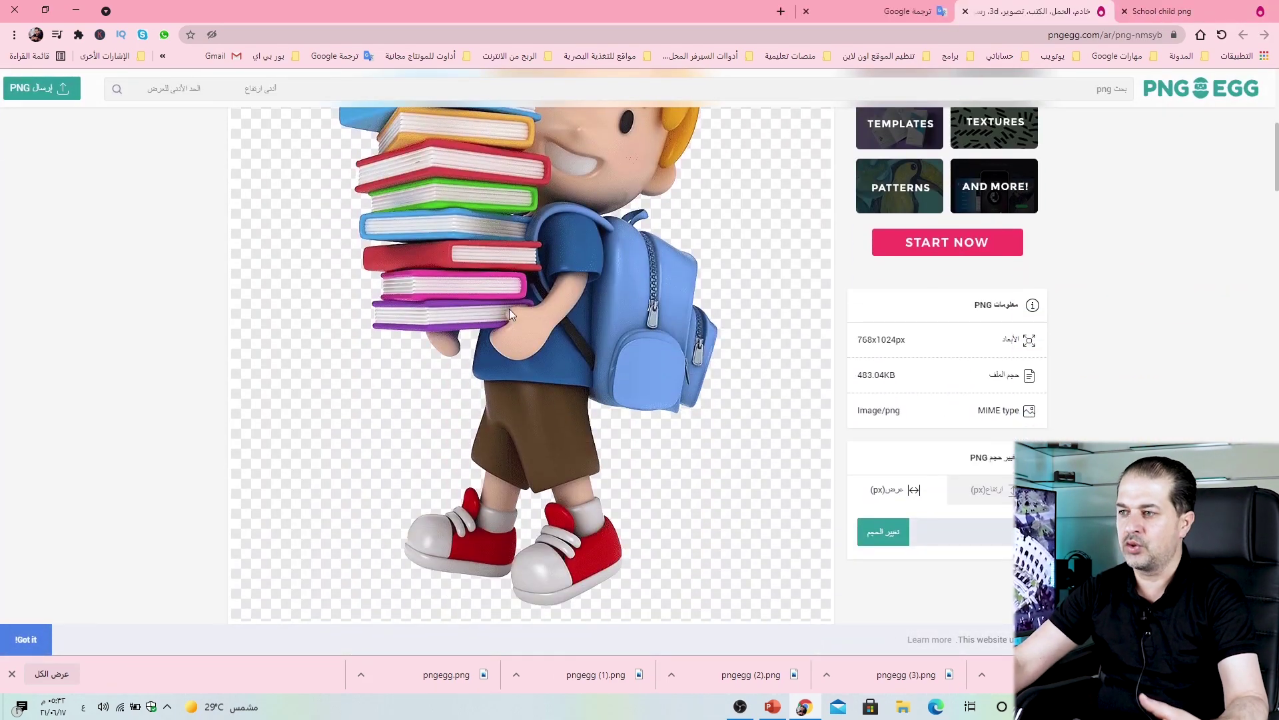
scroll(511, 313, "down", 3)
scroll(523, 345, "down", 5)
scroll(534, 326, "down", 2)
left_click(556, 312)
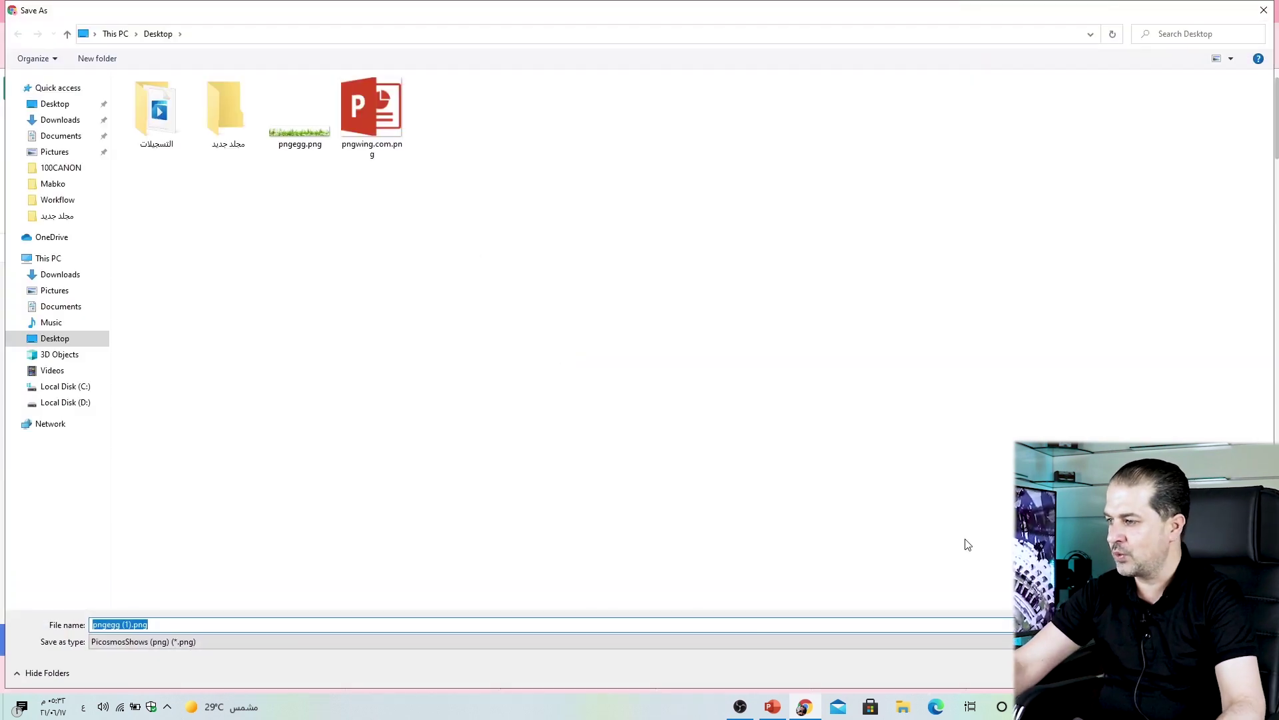
key("Return")
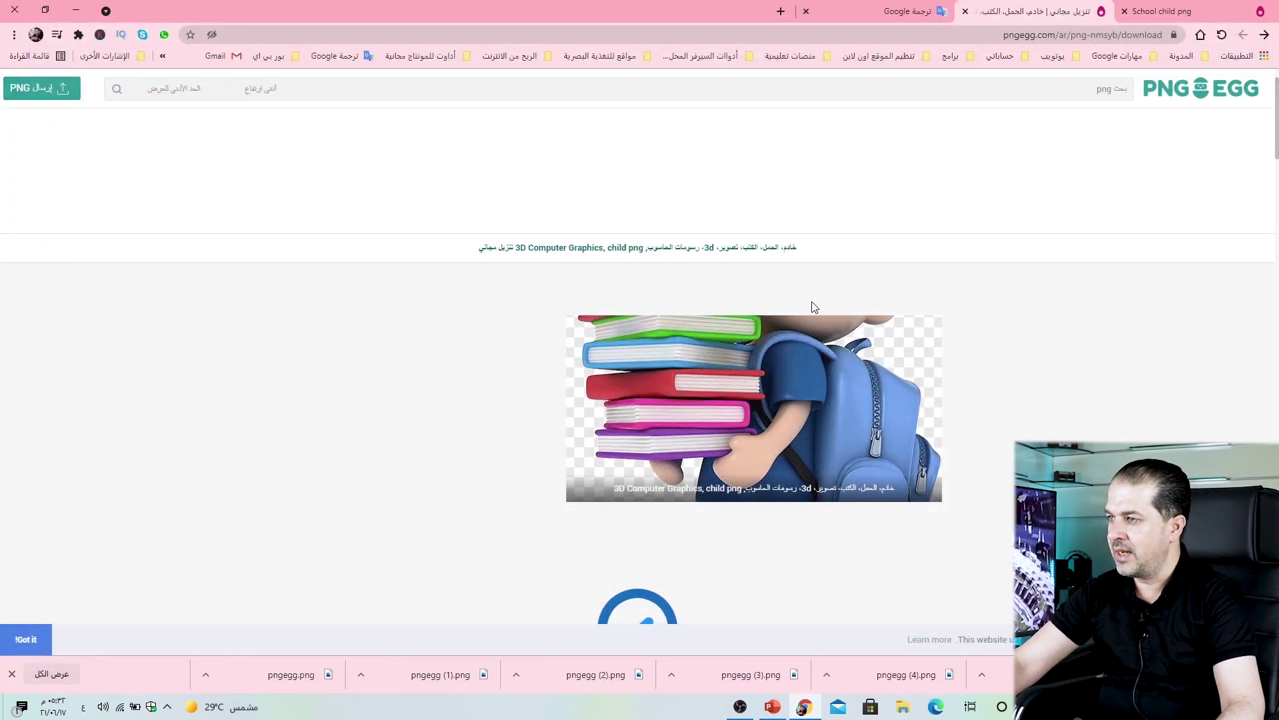
left_click(966, 9)
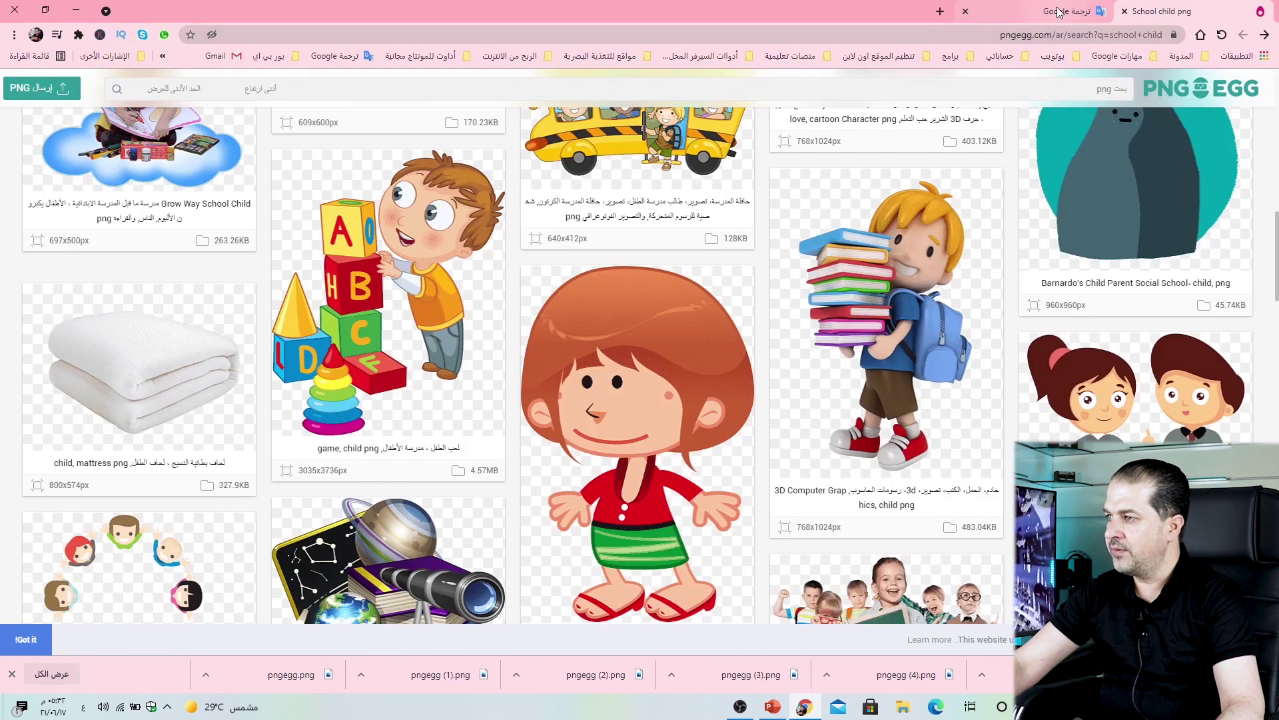
Translate قوس قزح to 'Rainbow' and search PNGEgg for Rainbow images.
left_click(1066, 11)
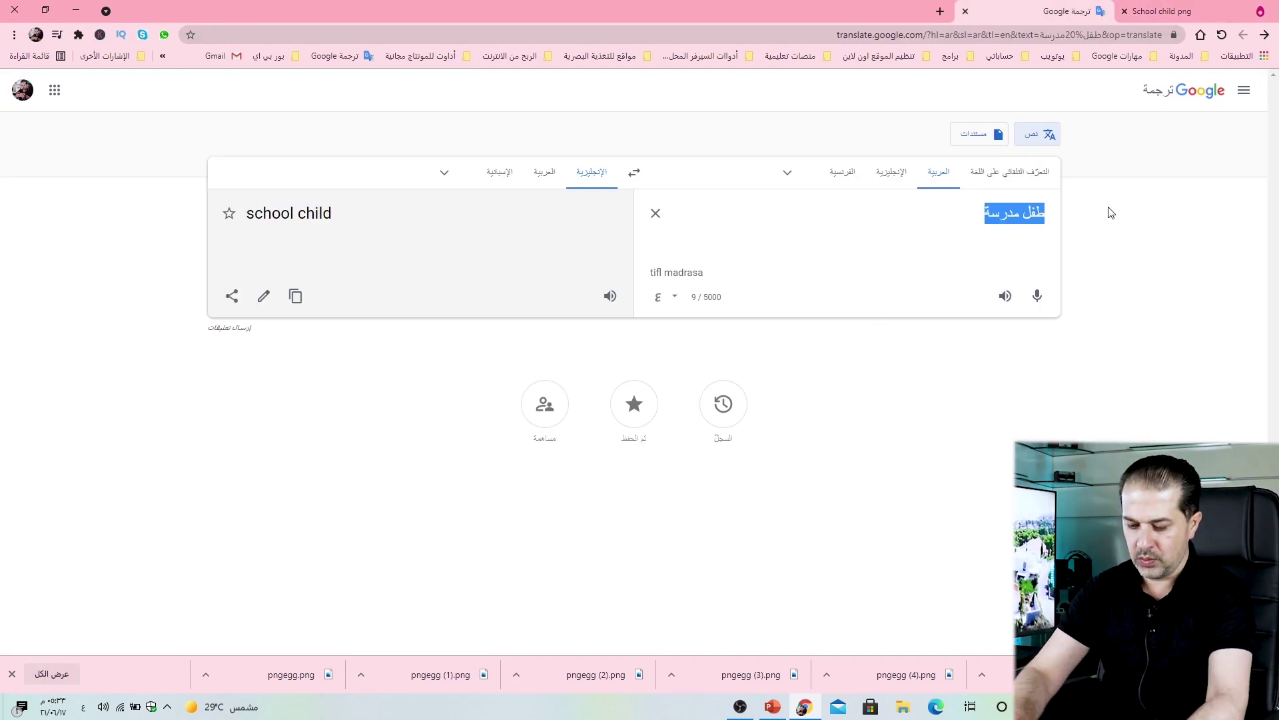
type("قوس قز")
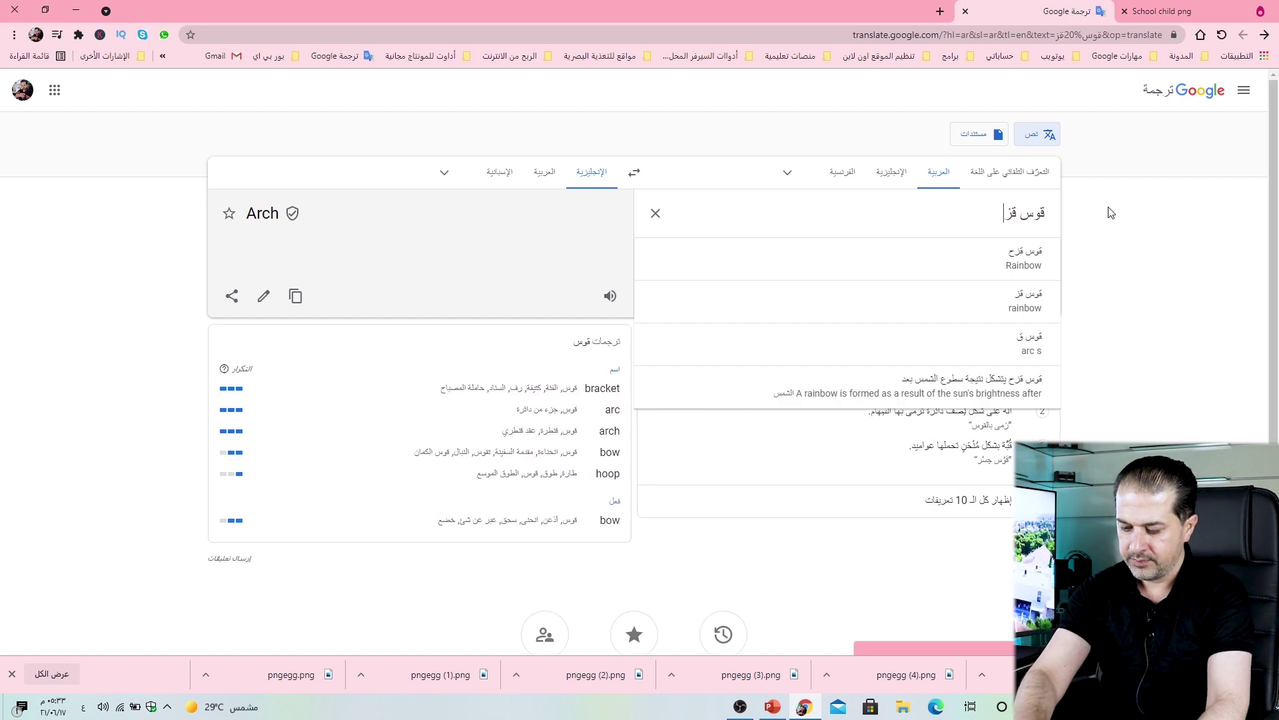
type("ح")
double_click(273, 214)
key("ctrl+c")
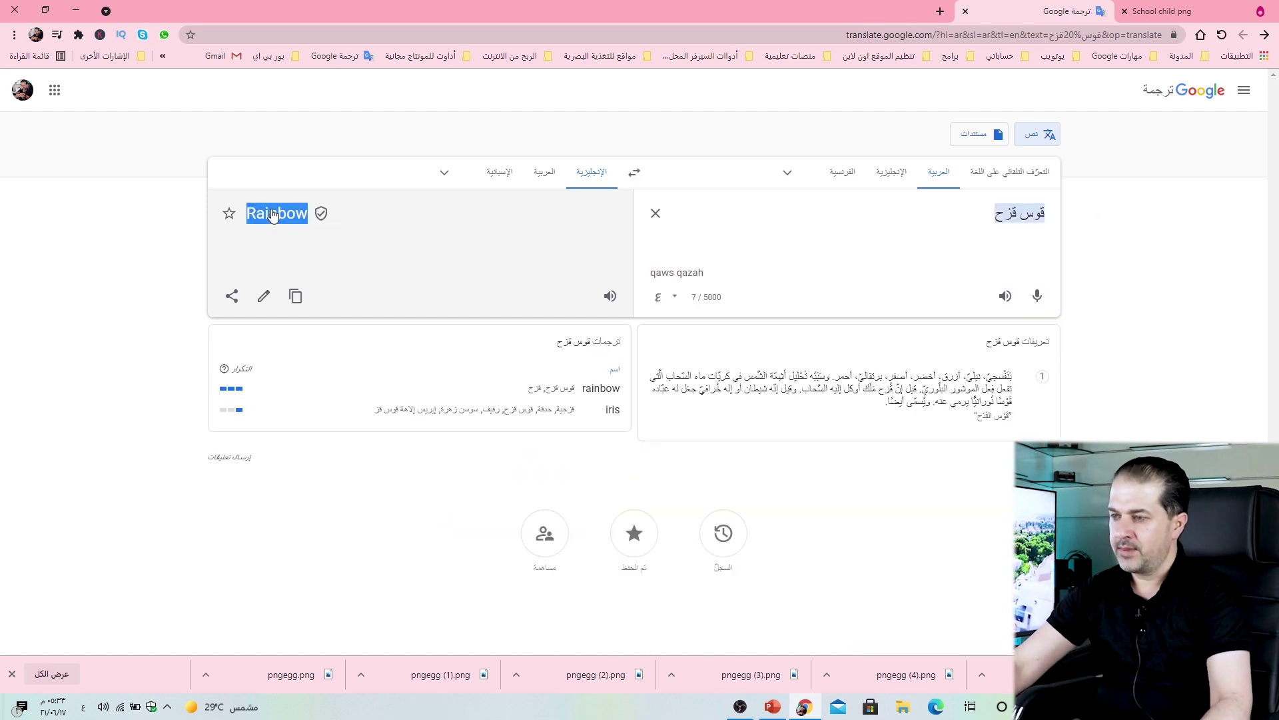
left_click(1191, 19)
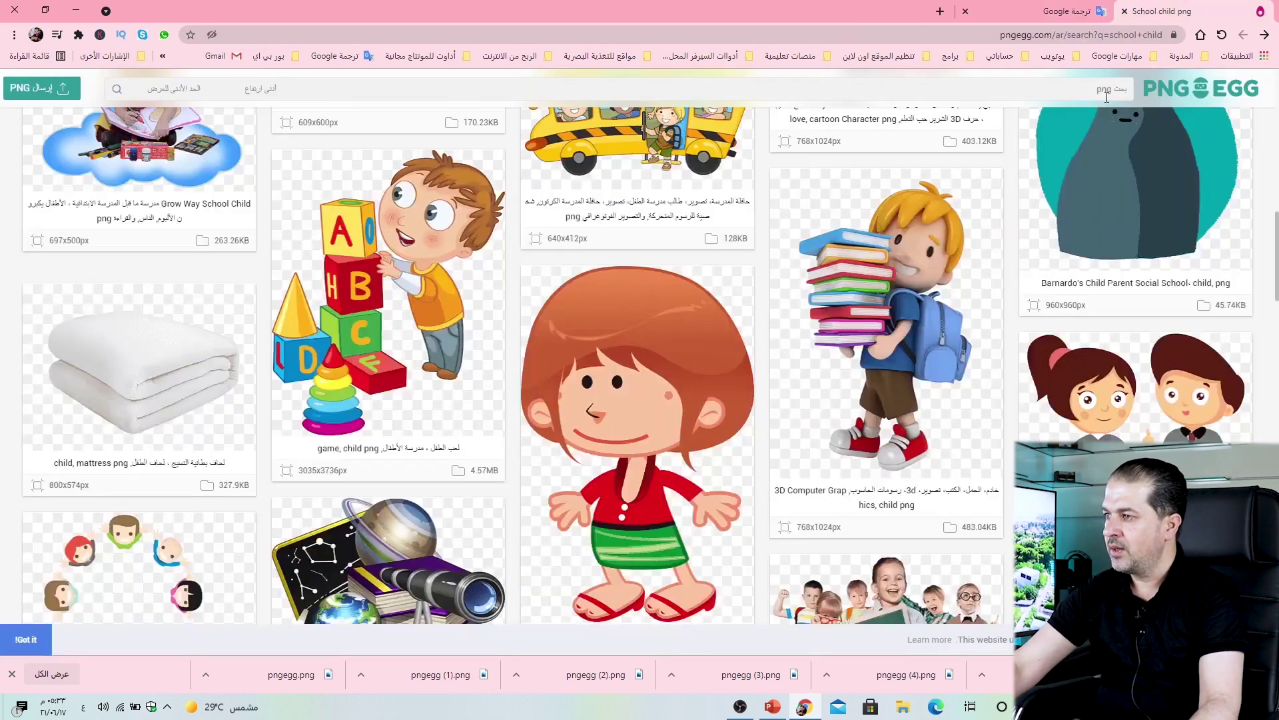
left_click(1093, 89)
key("ctrl+v")
key("Return")
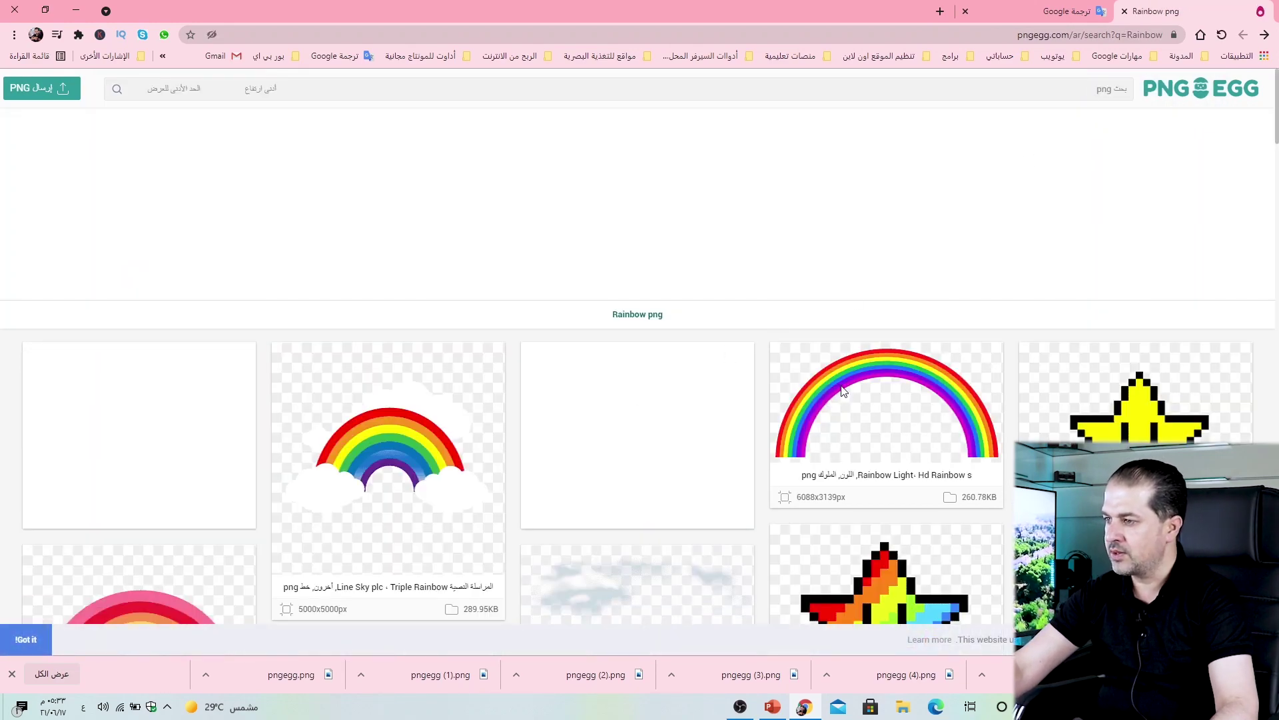
Download the rainbow arc PNG.
left_click(843, 391)
scroll(480, 394, "down", 3)
scroll(485, 397, "down", 3)
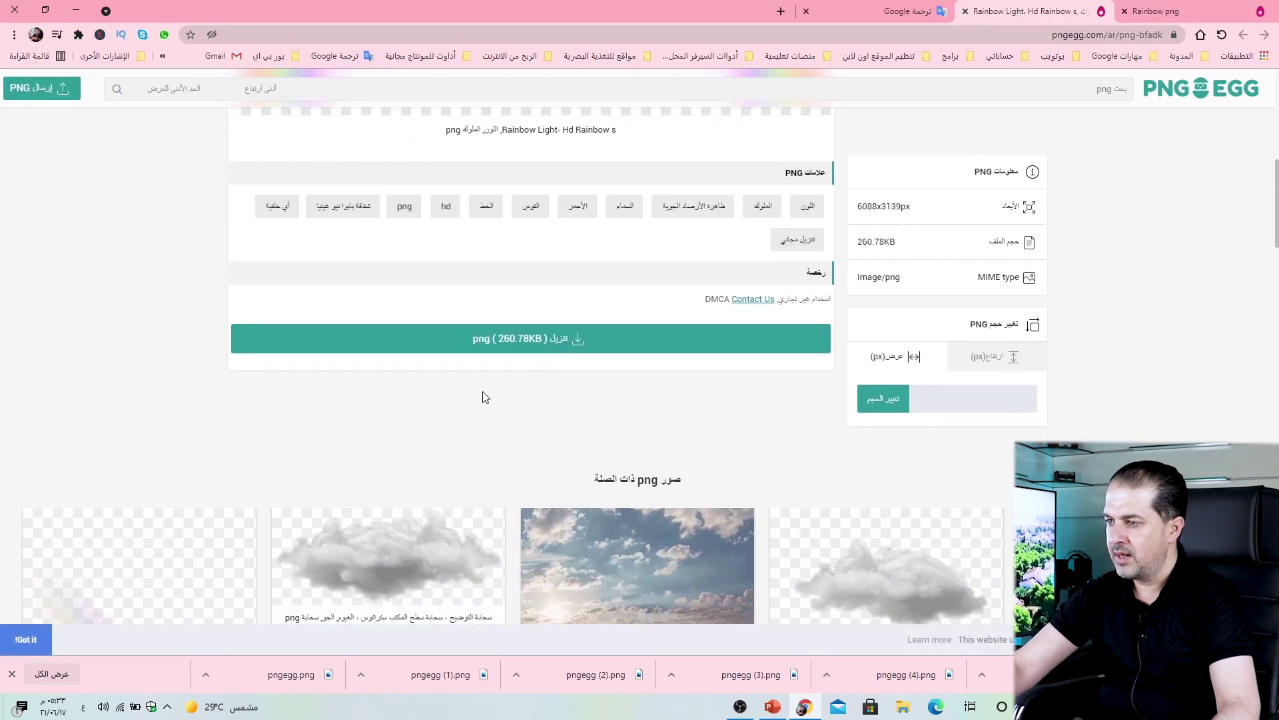
left_click(554, 340)
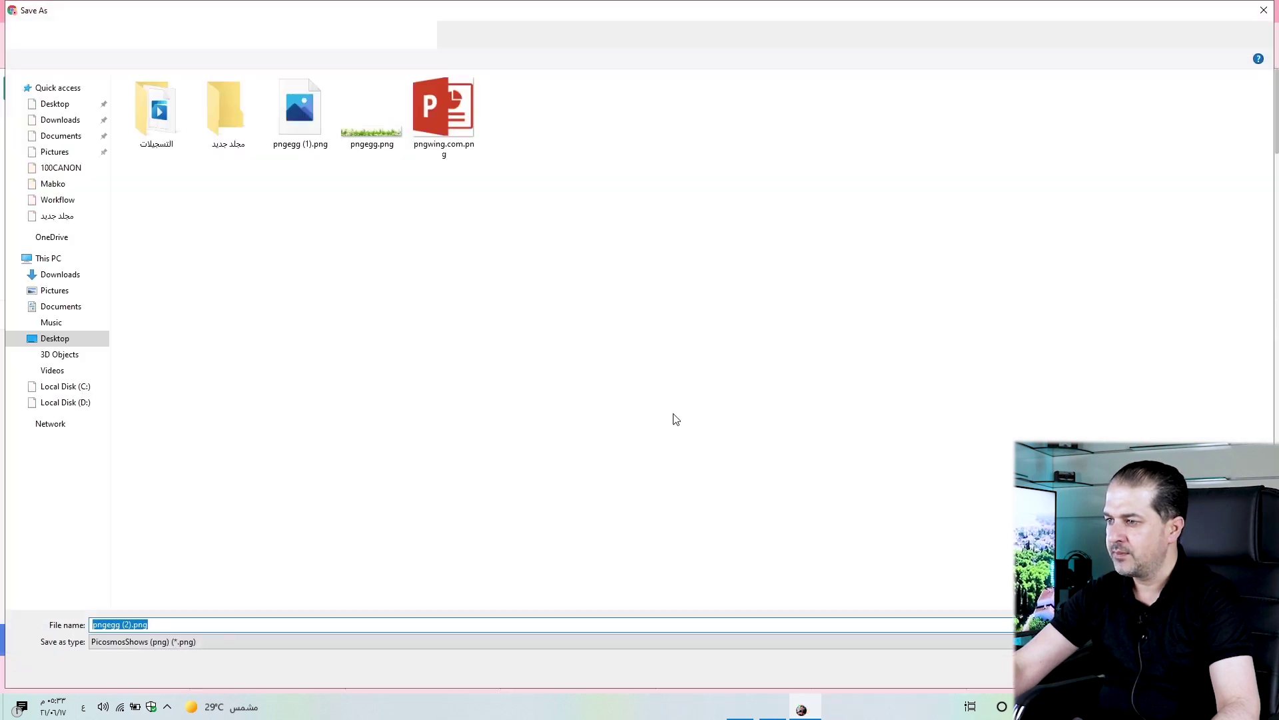
key("Return")
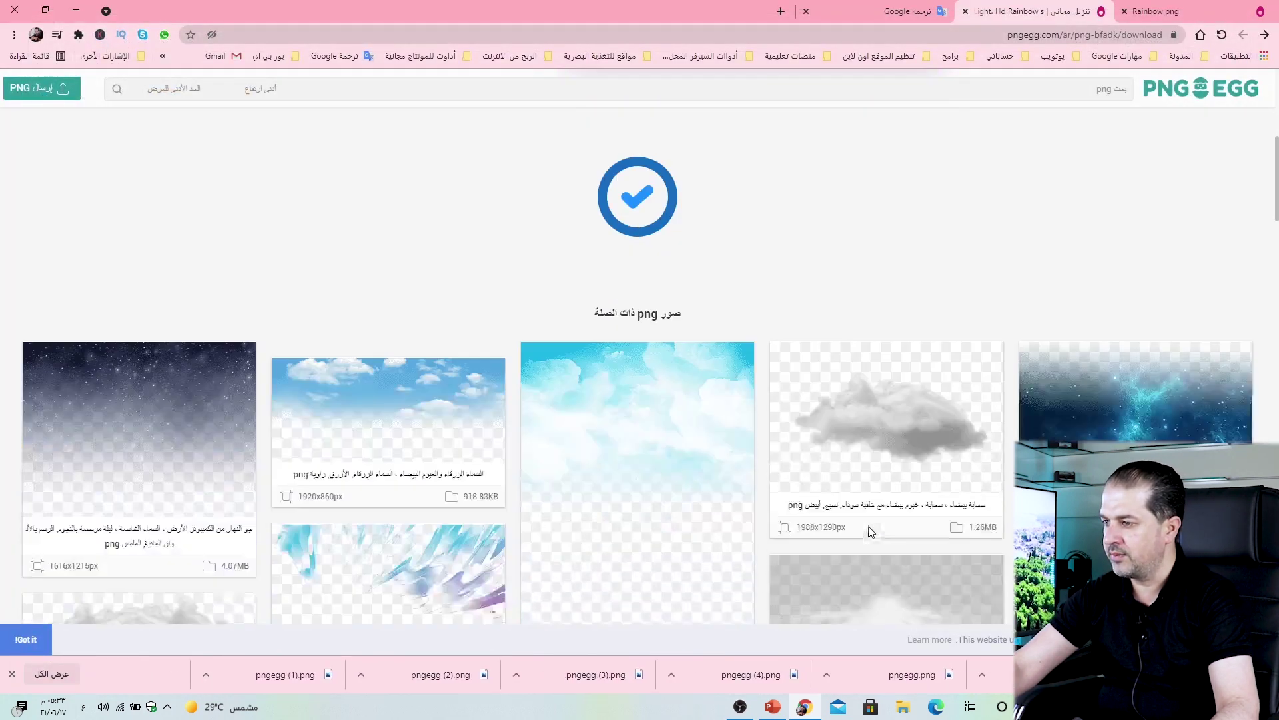
Download a grey cloud PNG from the related images.
scroll(856, 327, "down", 2)
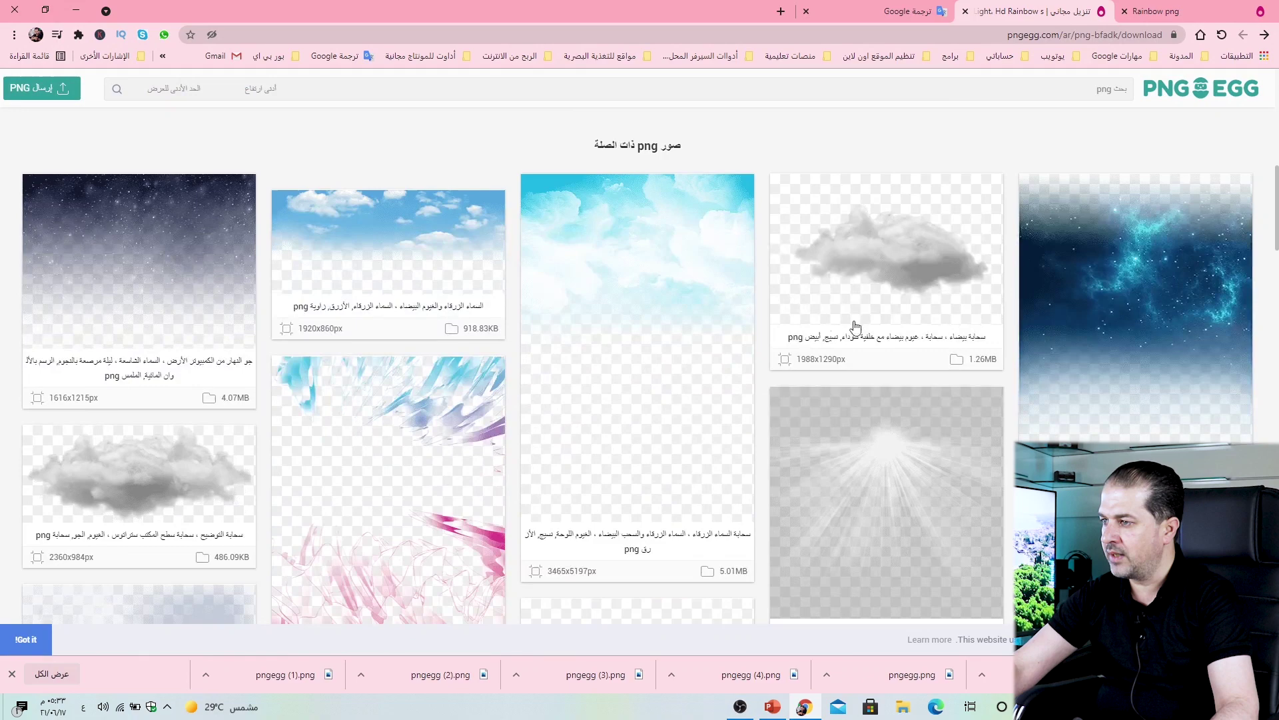
left_click(893, 291)
scroll(656, 410, "down", 3)
scroll(655, 415, "down", 5)
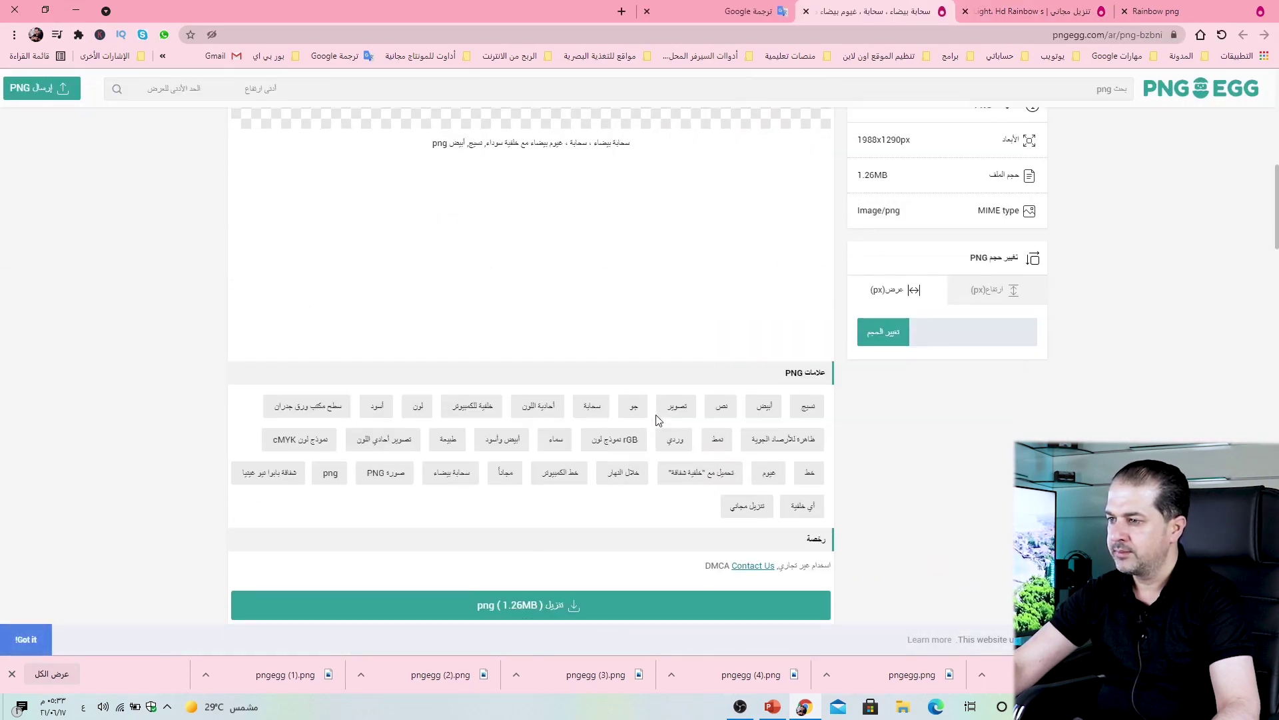
scroll(658, 420, "down", 3)
left_click(540, 412)
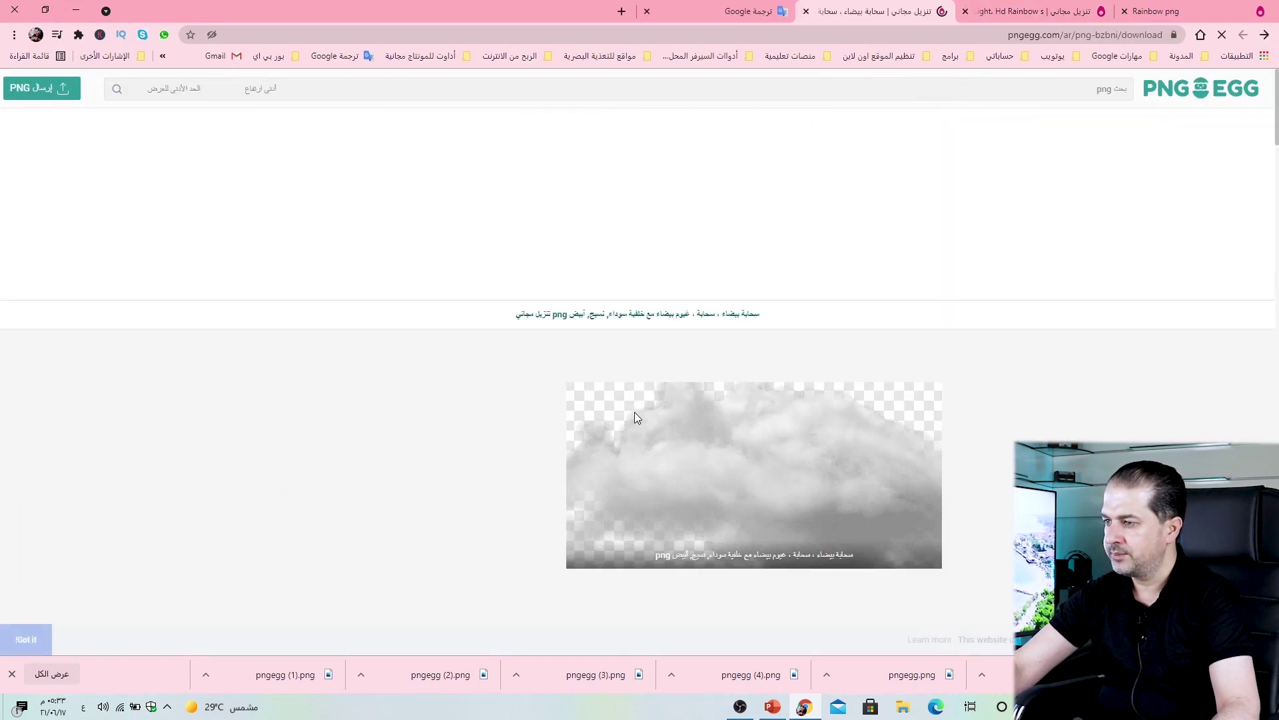
key("Return")
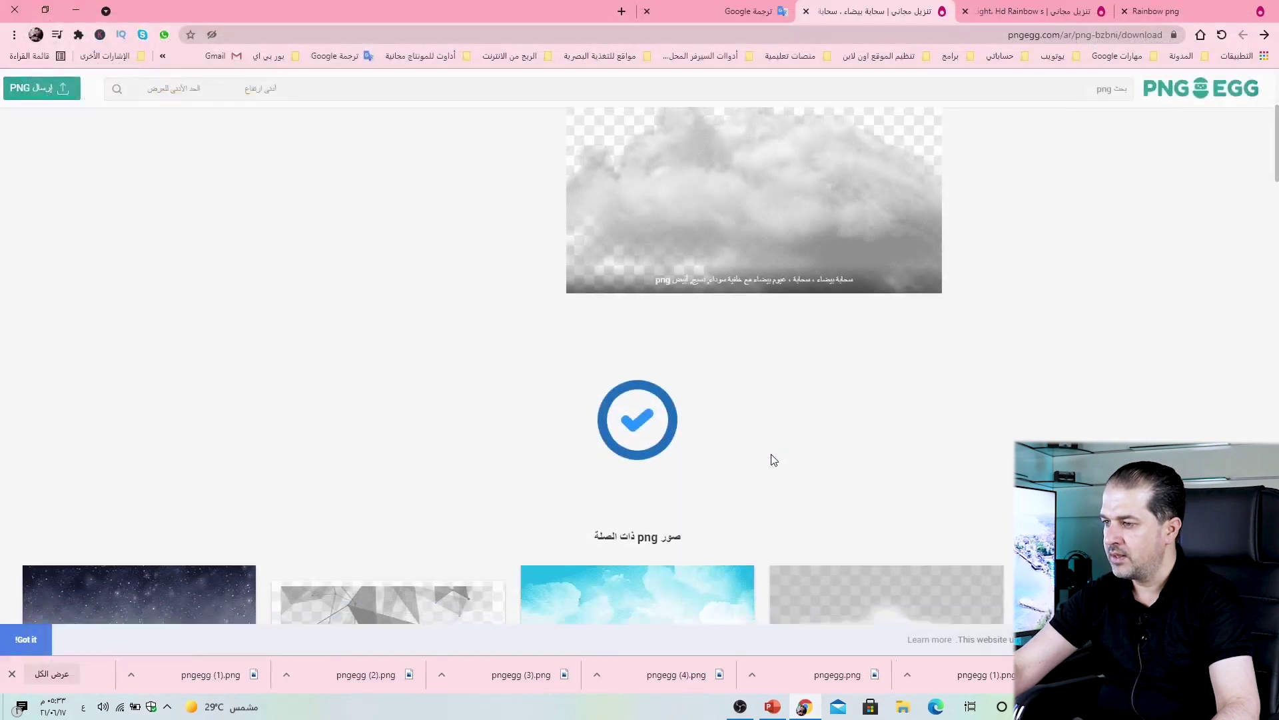
Download a second grey stratus cloud PNG (486.09 KB) to the Desktop.
scroll(770, 454, "down", 4)
scroll(771, 454, "down", 3)
scroll(782, 435, "up", 5)
scroll(782, 435, "up", 3)
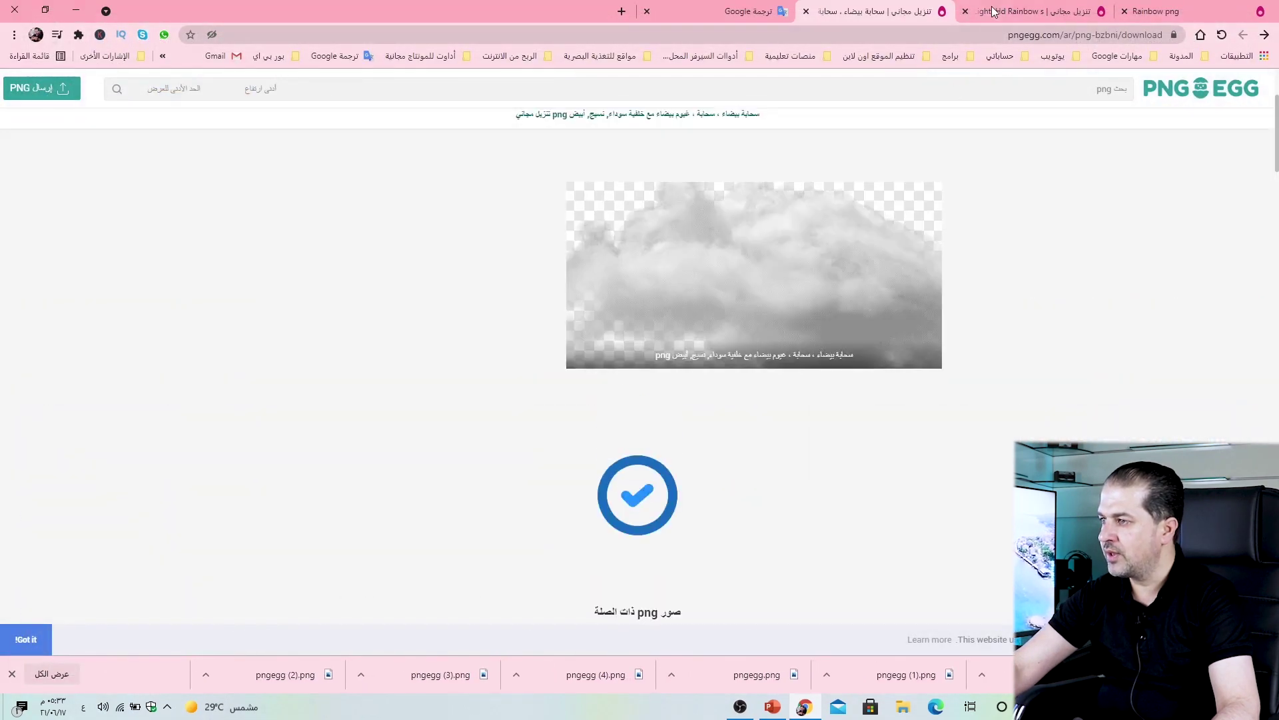
left_click(995, 12)
scroll(218, 399, "down", 2)
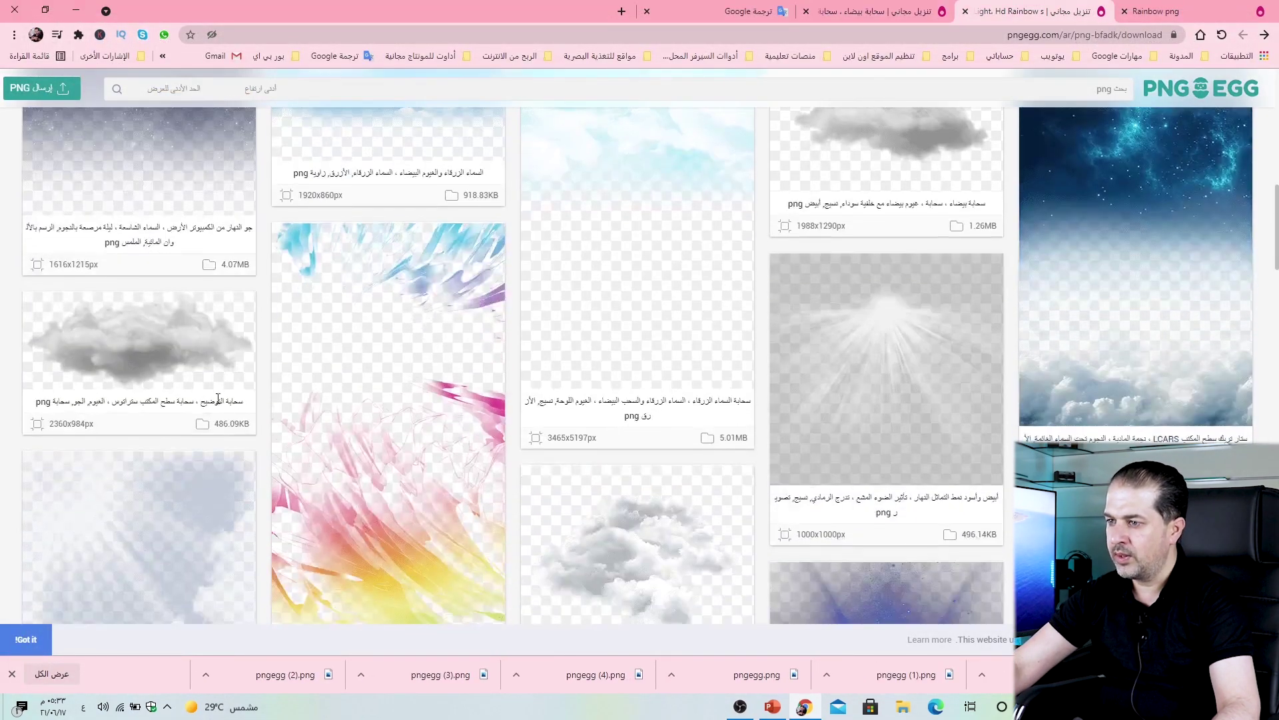
left_click(159, 338)
scroll(640, 502, "down", 5)
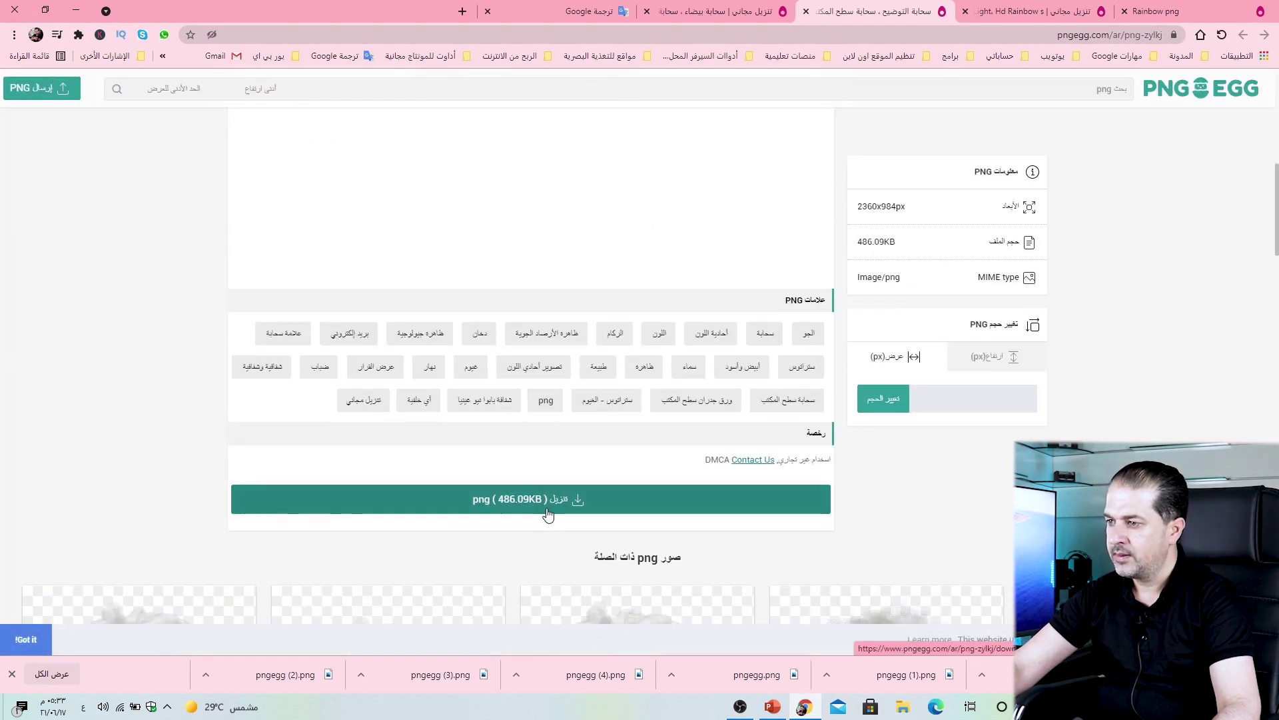
left_click(549, 501)
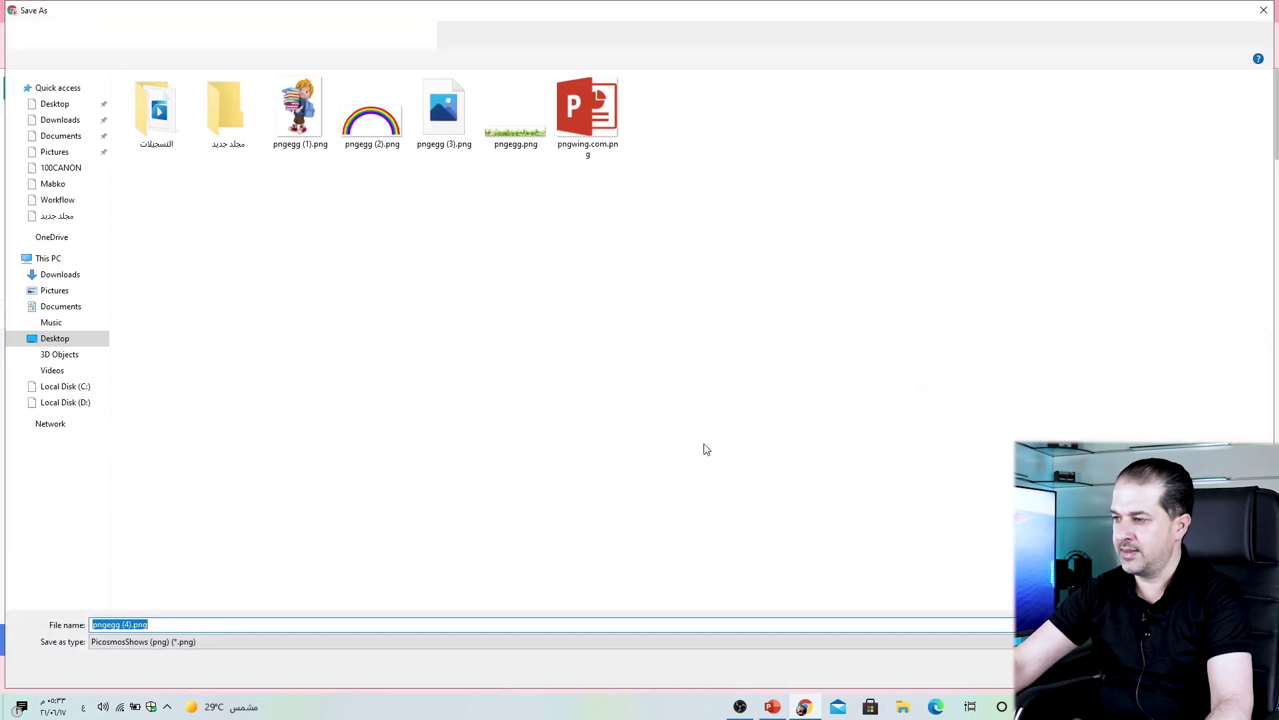
key("Return")
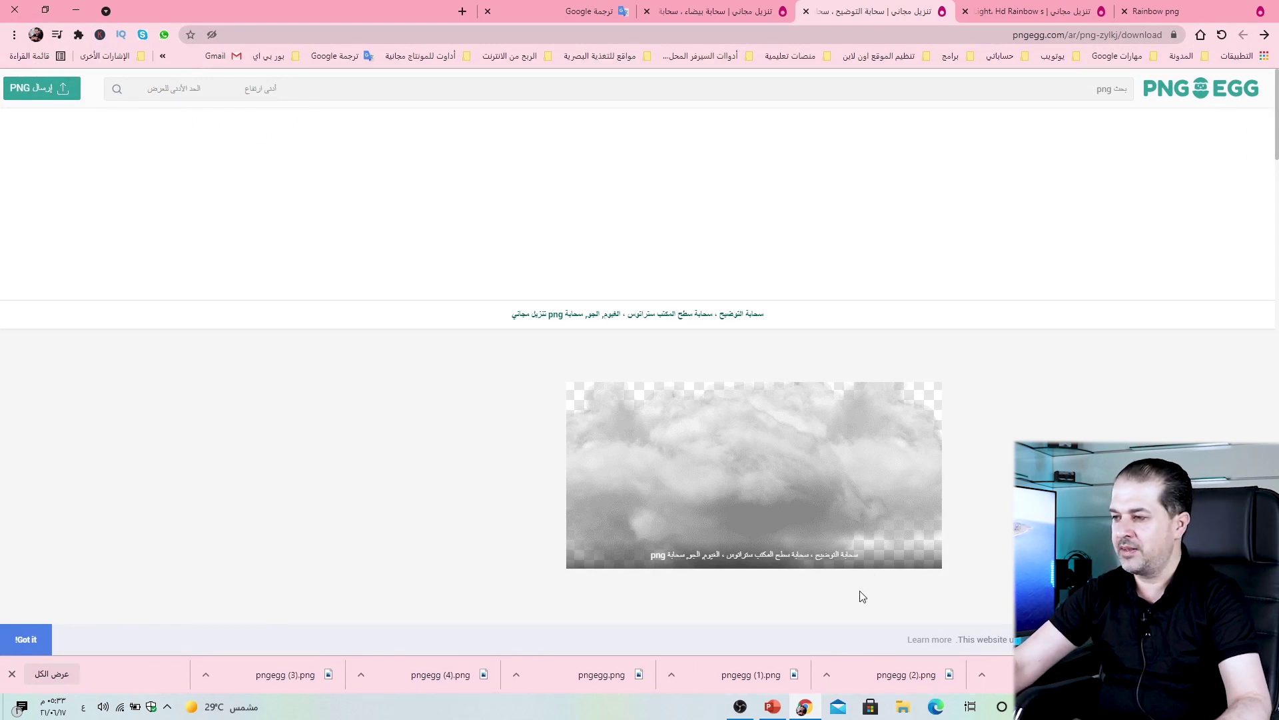
left_click(773, 706)
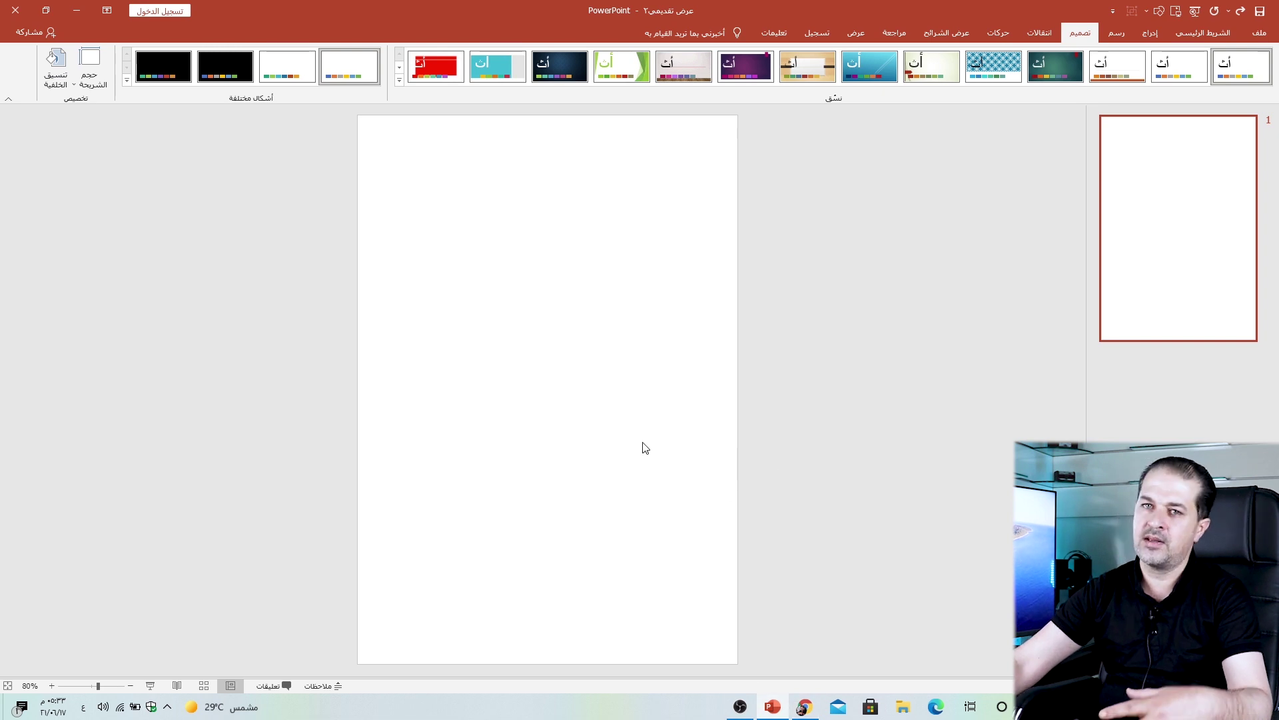
Switch the slide background to a gradient fill, remove one stop, and make a stop light blue.
right_click(642, 253)
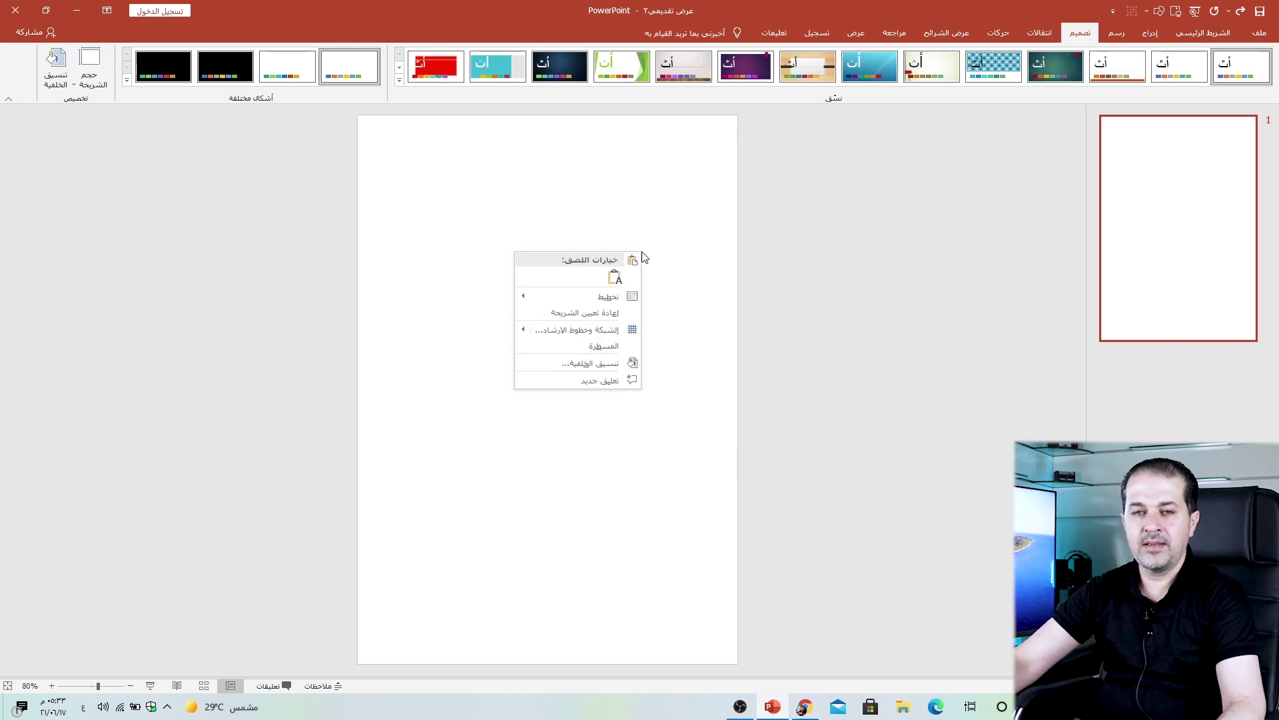
left_click(591, 363)
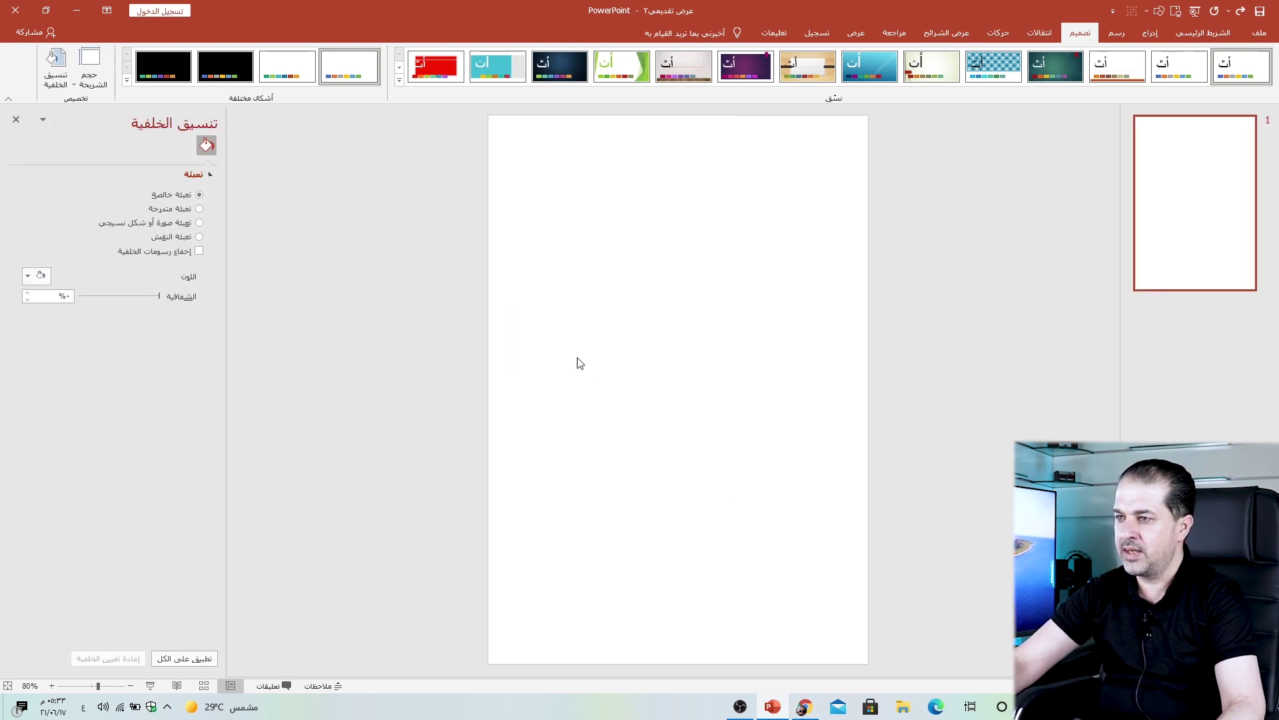
left_click(171, 210)
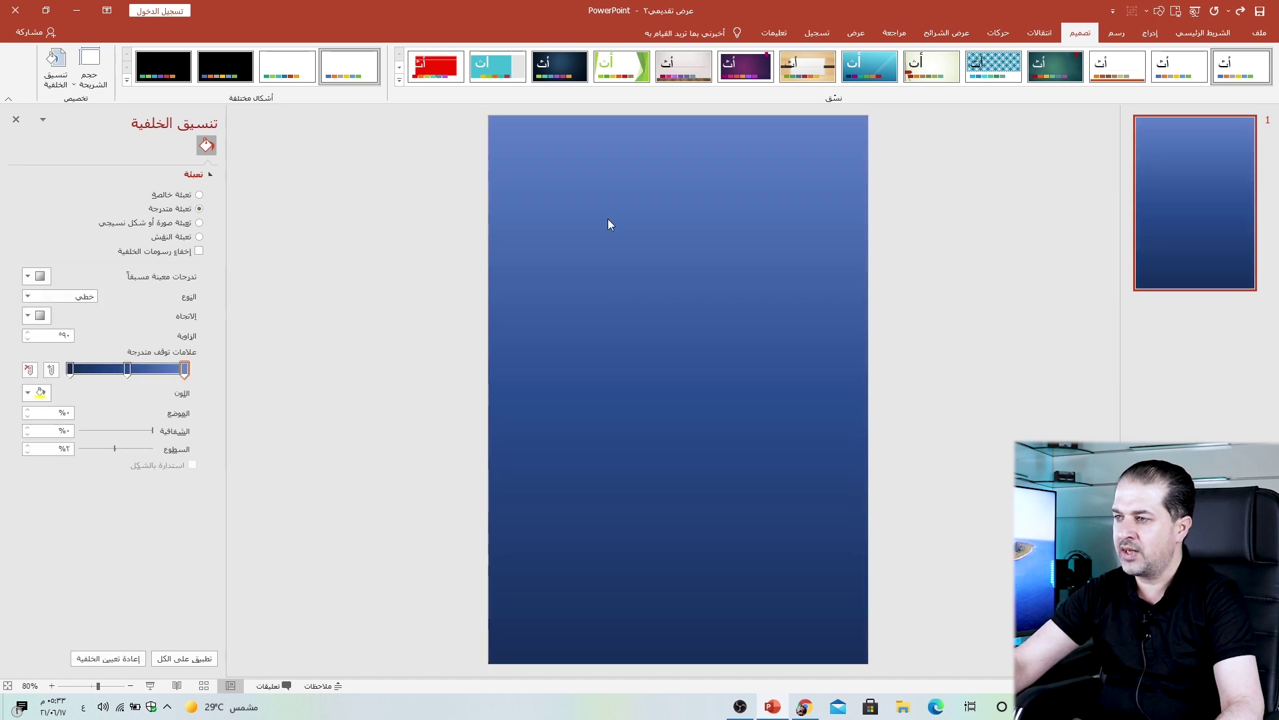
left_click(29, 369)
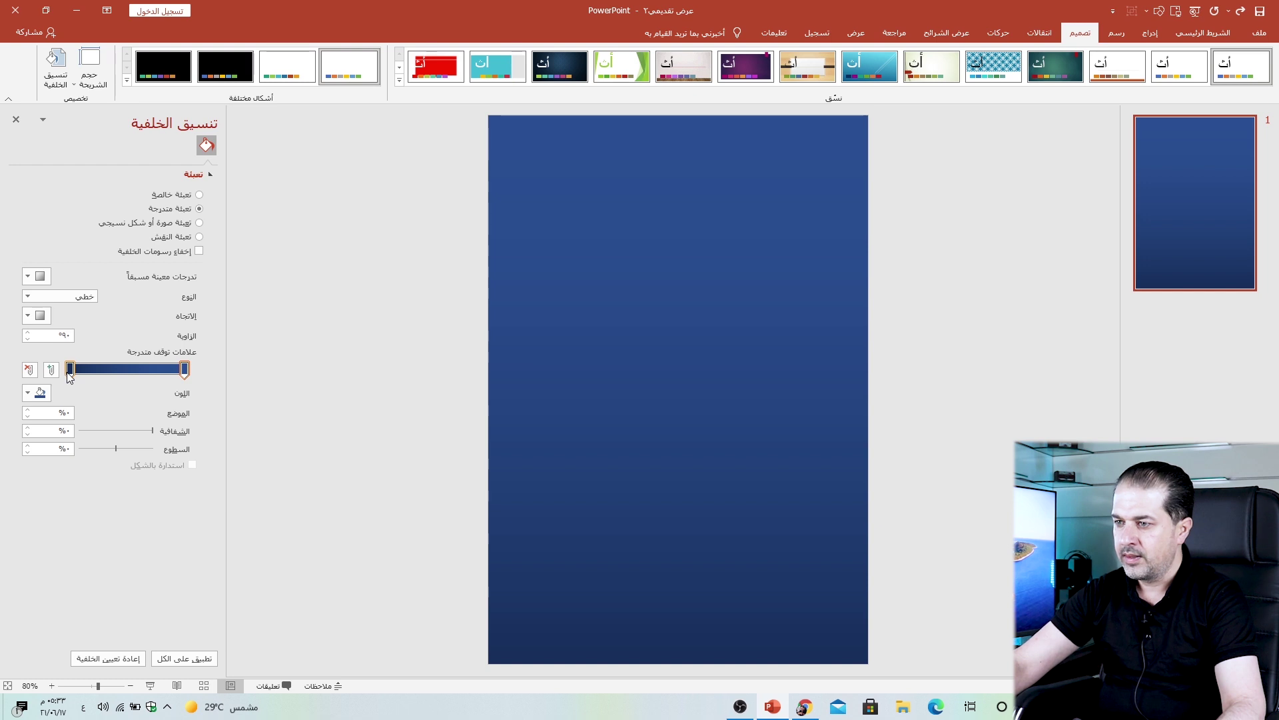
left_click(40, 394)
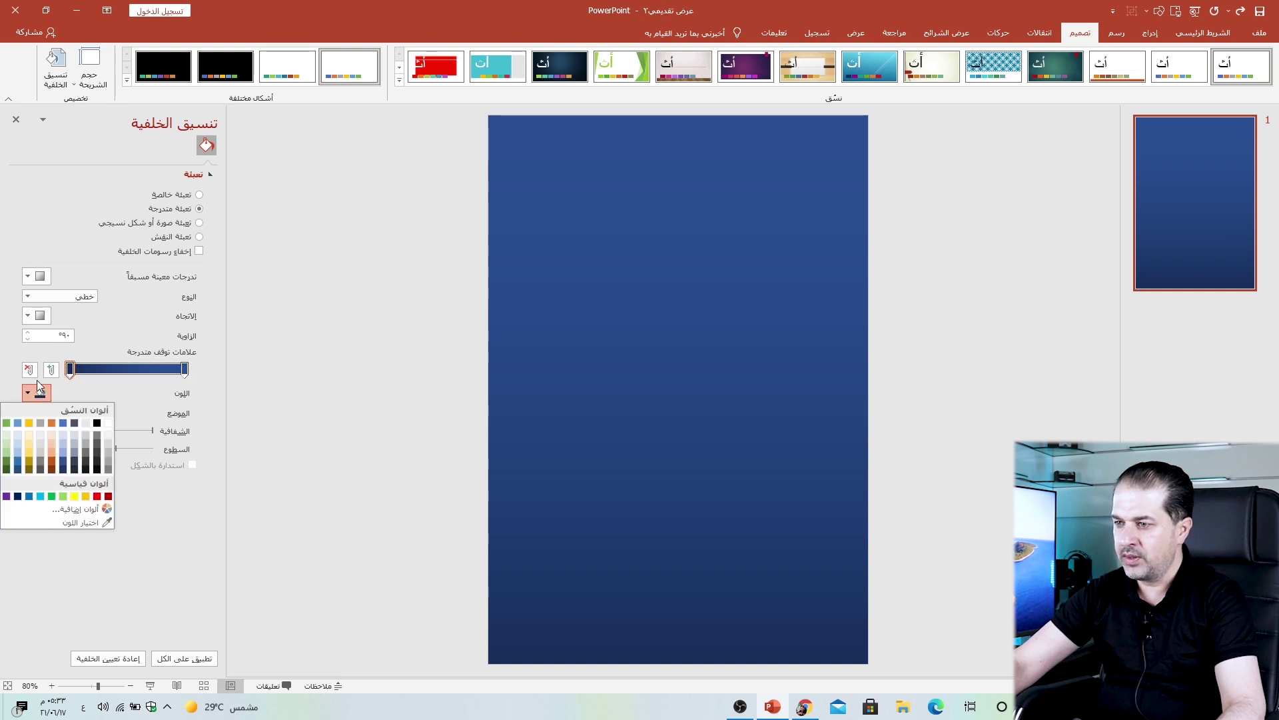
left_click(65, 437)
Colour the gradient ends dark blue and light blue for a soft-to-pale blue fade.
left_click(185, 371)
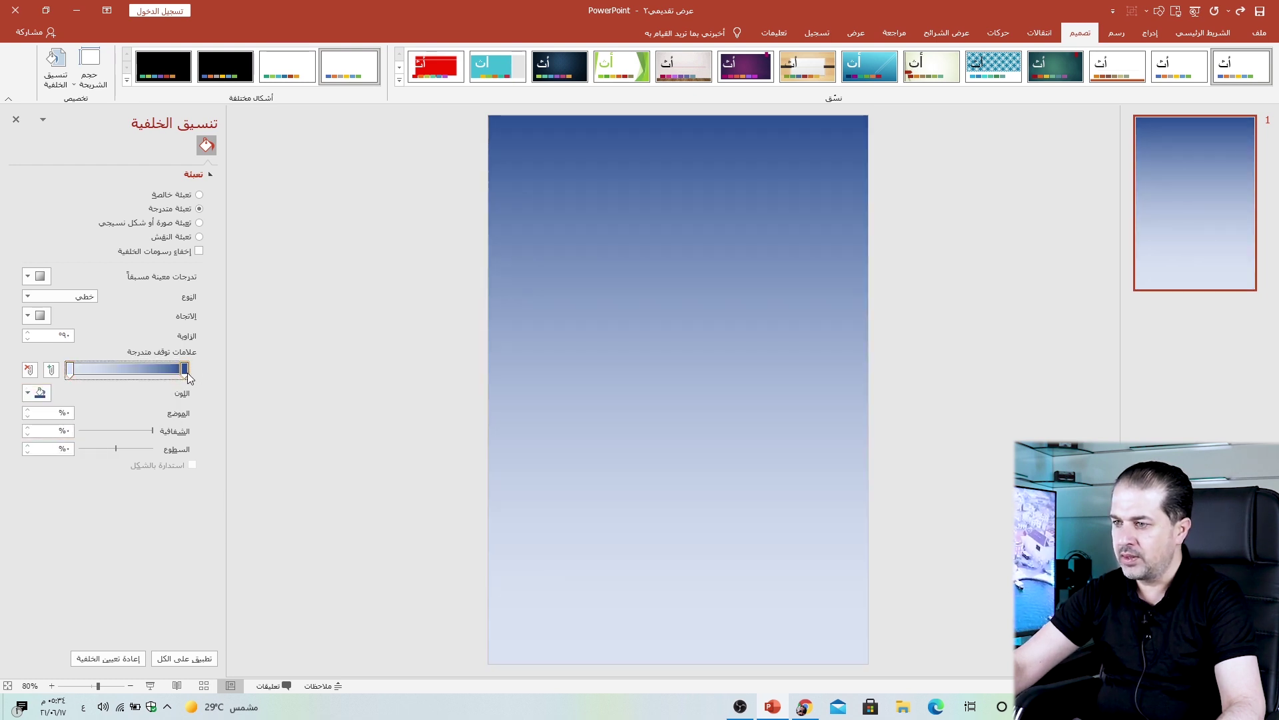
left_click(40, 392)
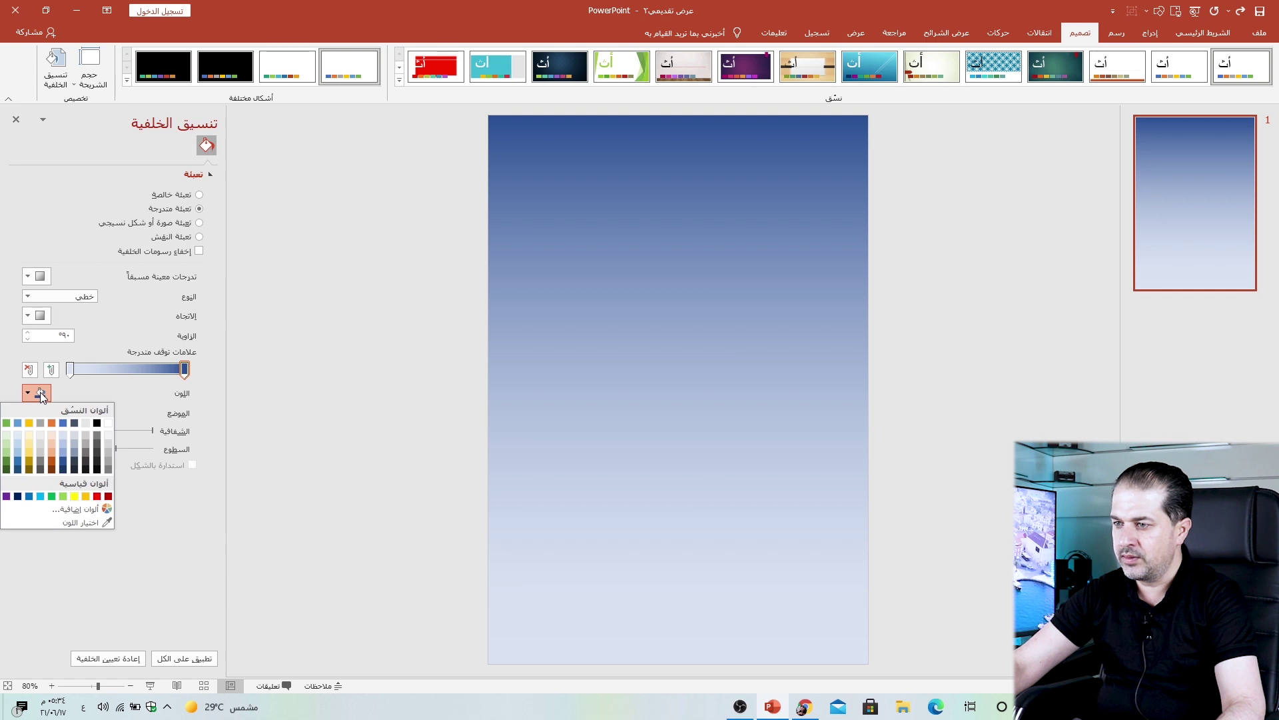
left_click(65, 459)
left_click(70, 373)
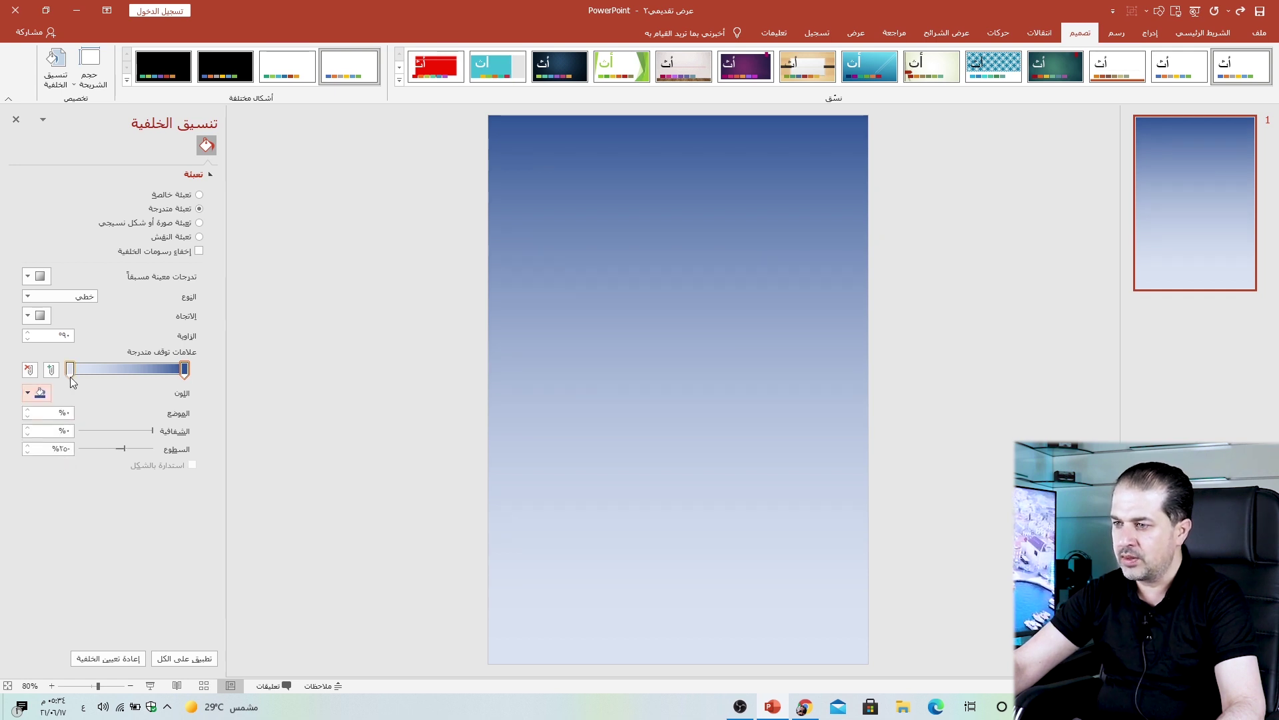
left_click(40, 394)
left_click(64, 452)
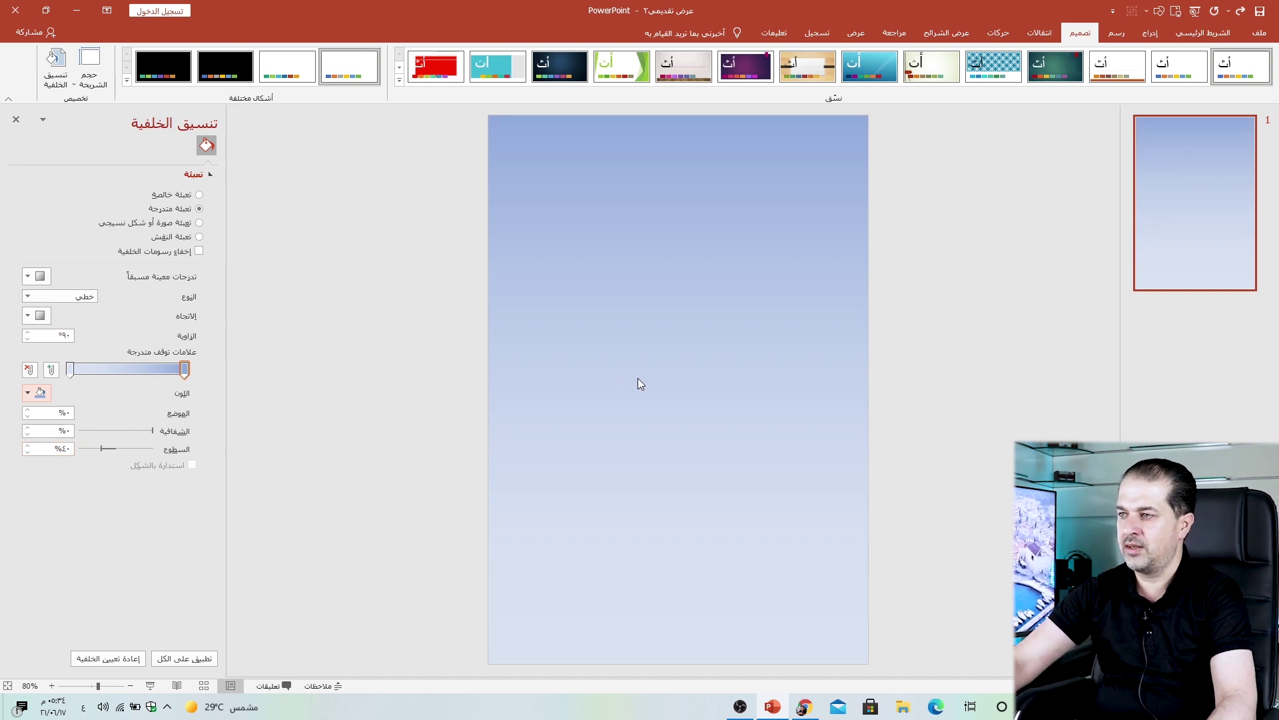
left_click(1163, 45)
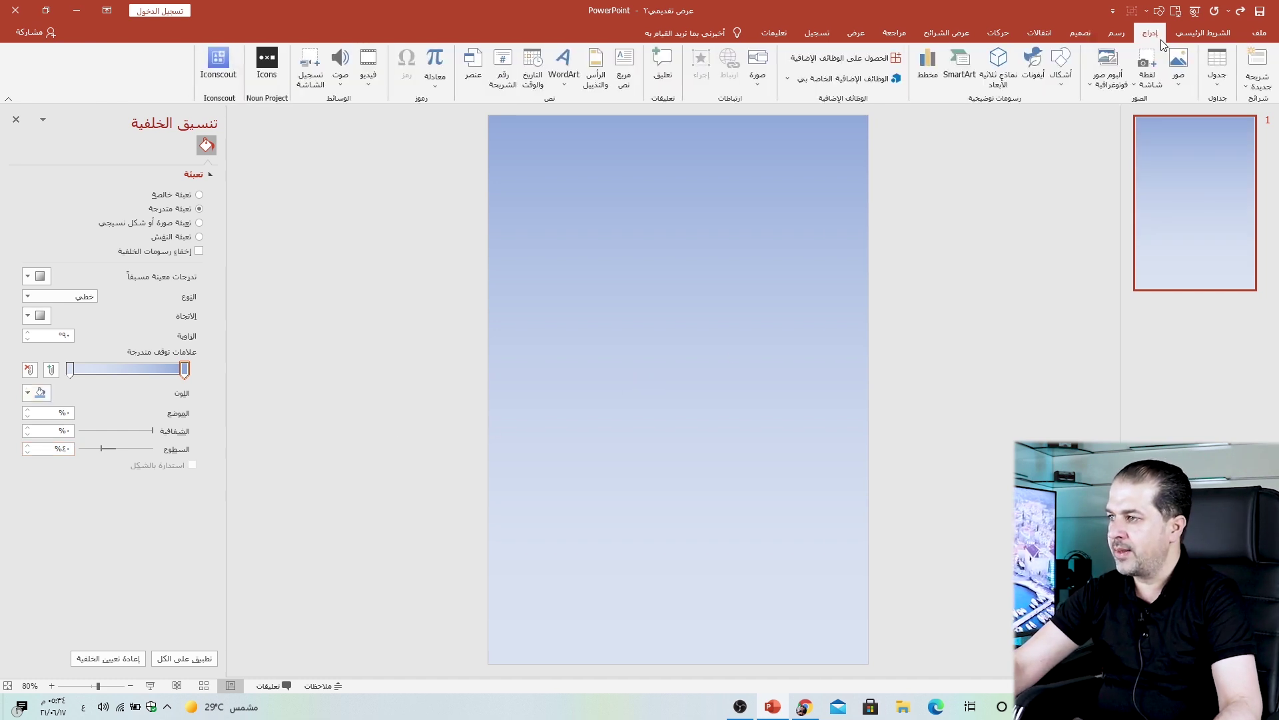
Insert the grass-with-daisies picture, move it to the slide's bottom edge and shrink it.
left_click(1168, 89)
left_click(1149, 119)
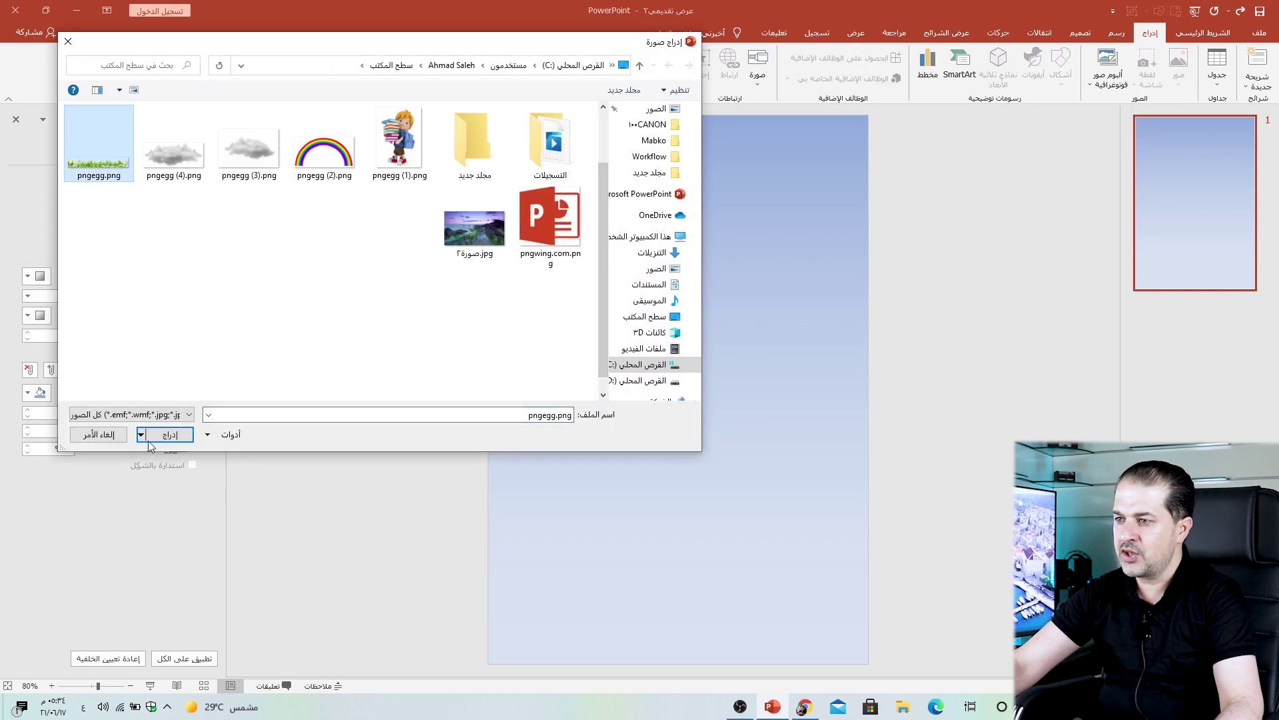
left_click(148, 440)
mouse_move(616, 409)
left_mouse_down()
mouse_move(636, 505)
mouse_move(616, 653)
left_mouse_up()
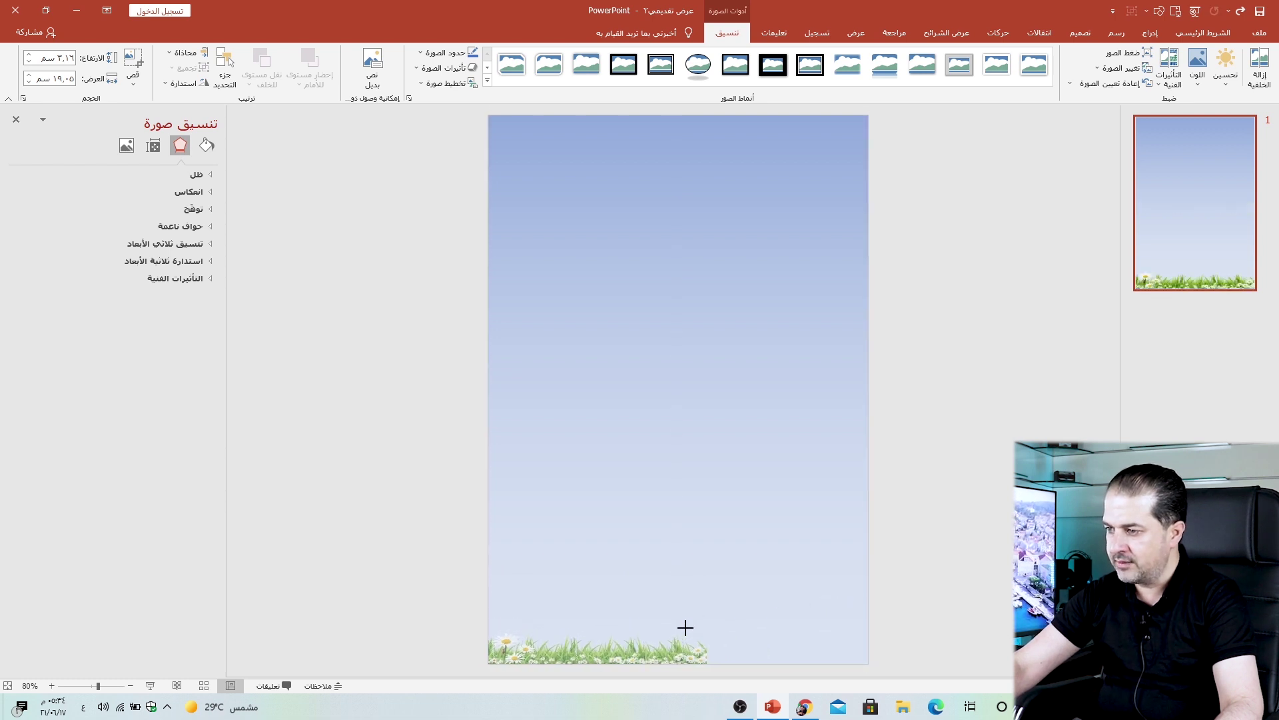
left_click_drag(868, 600, 707, 627)
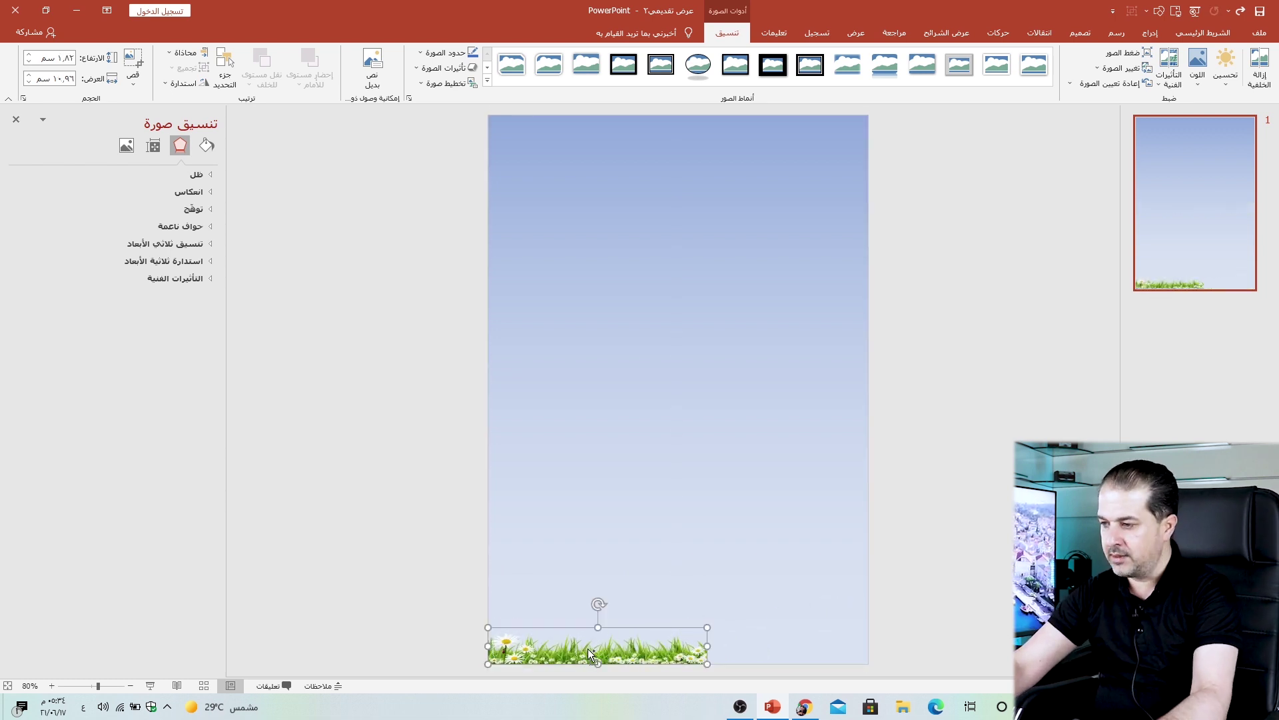
Duplicate the grass strip, flip the copy horizontally and place it beside the original.
left_click_drag(587, 649, 651, 604)
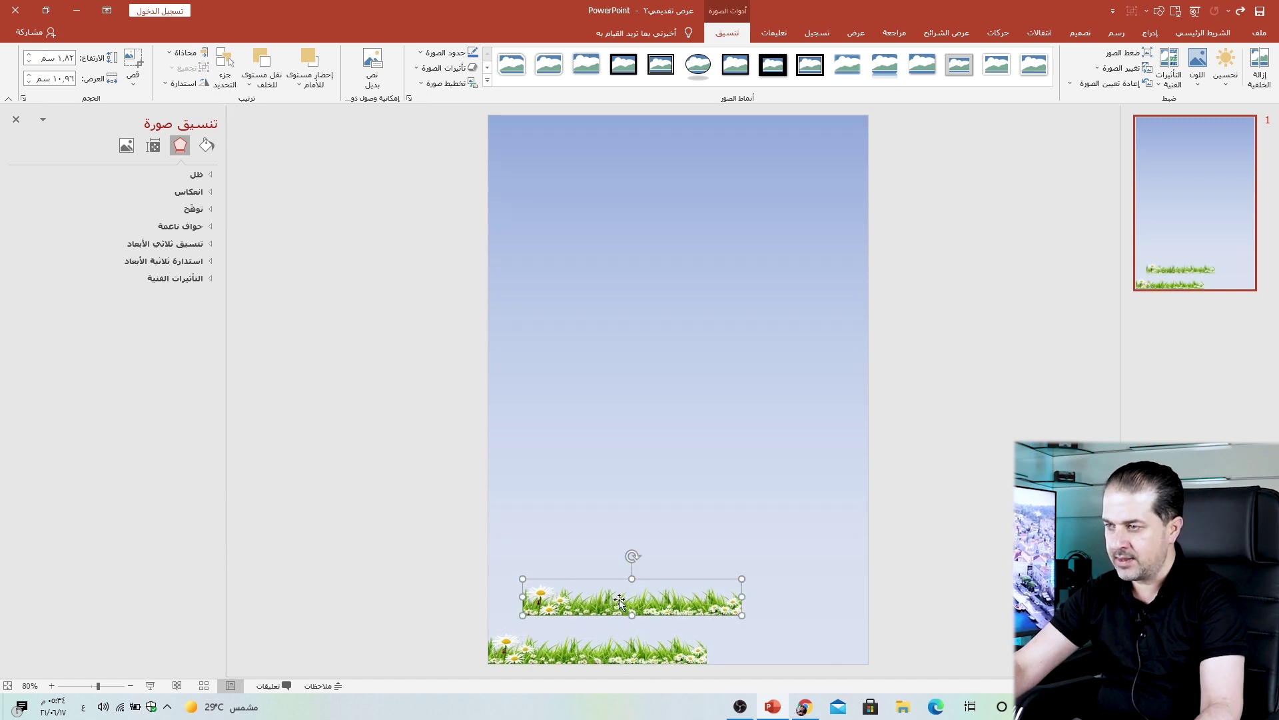
left_click(183, 83)
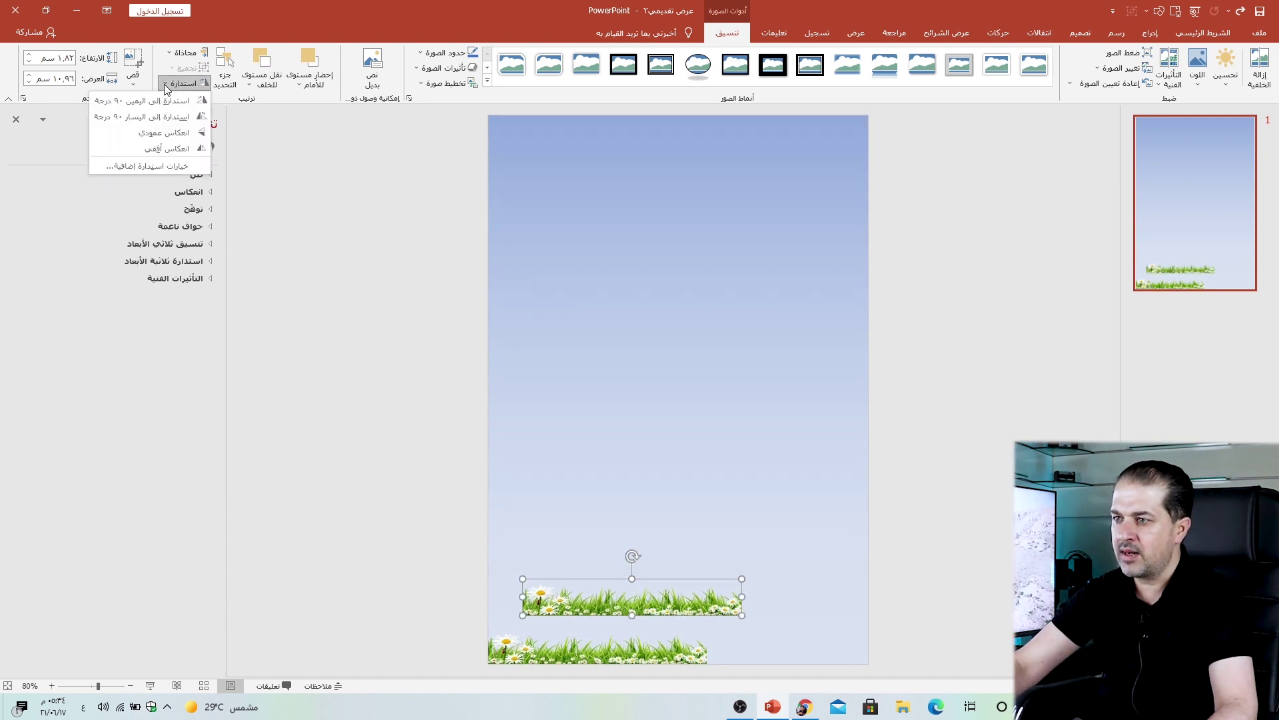
left_click(156, 147)
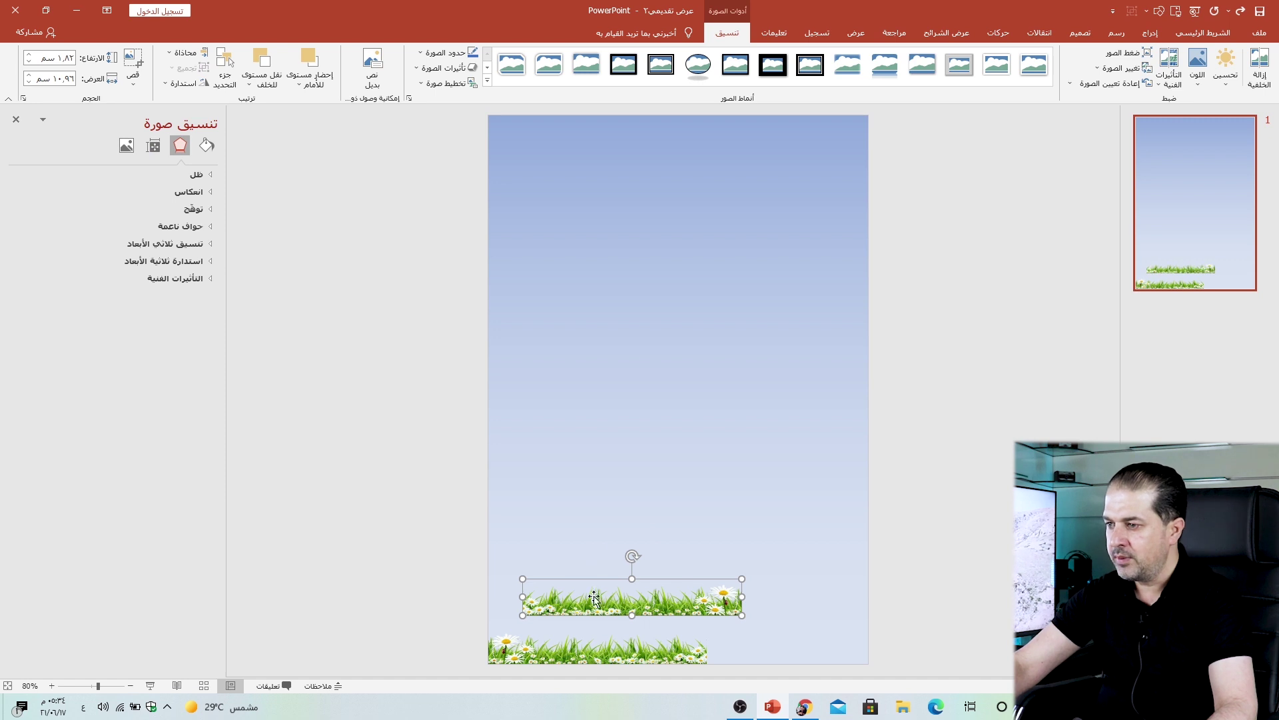
left_click_drag(595, 598, 728, 651)
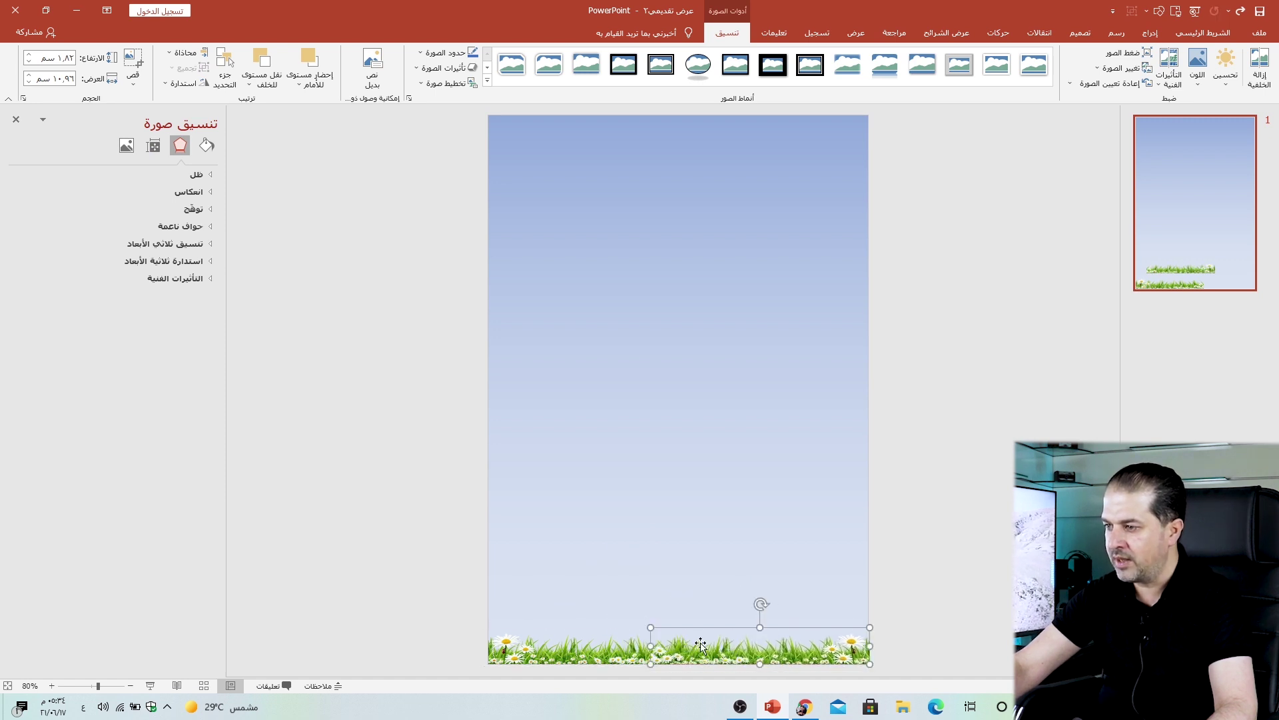
left_click(893, 628)
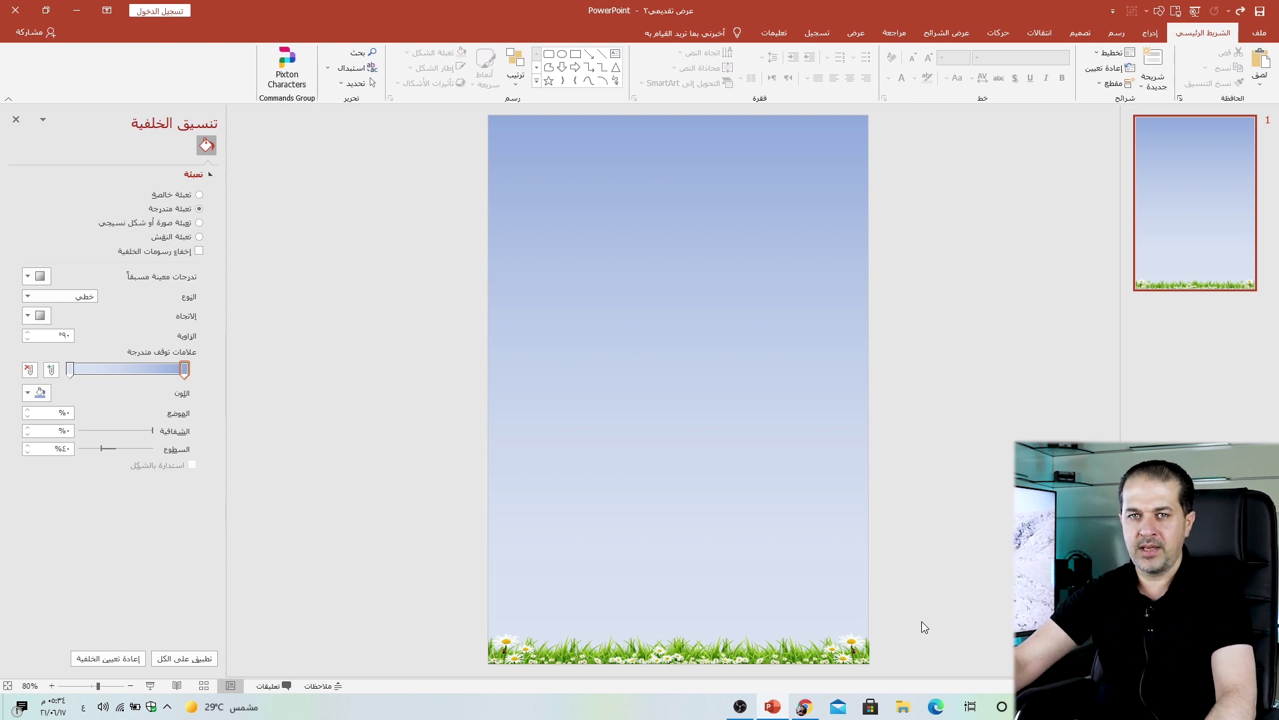
left_click(1149, 33)
Insert pngegg (1).png with the schoolboy and books, resize it and move it to the centre.
left_click(1178, 86)
left_click(1162, 120)
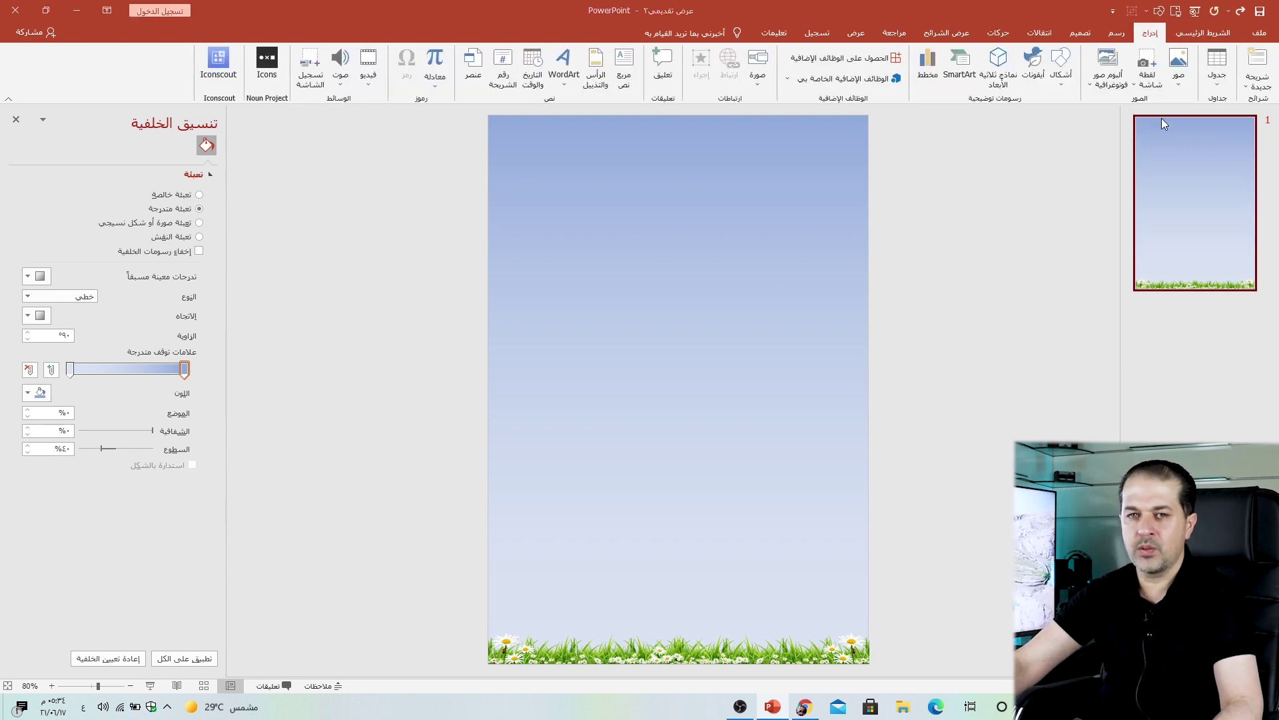
left_click(407, 144)
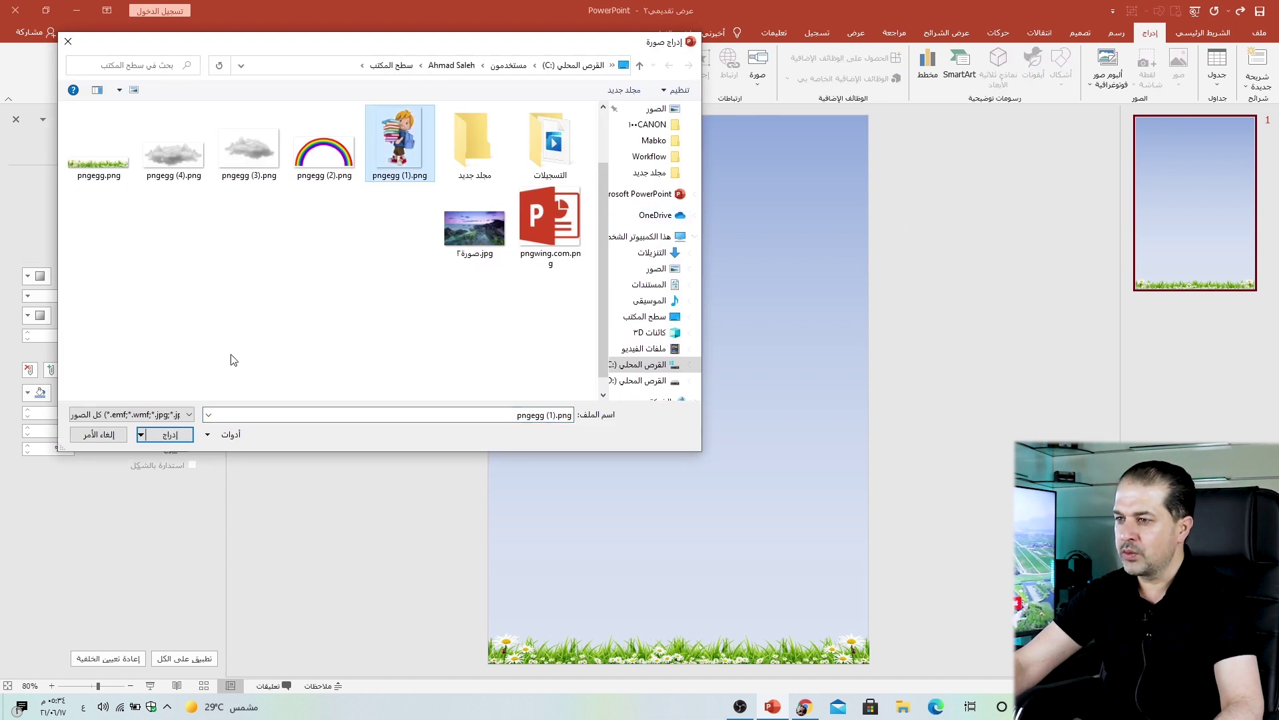
left_click(186, 444)
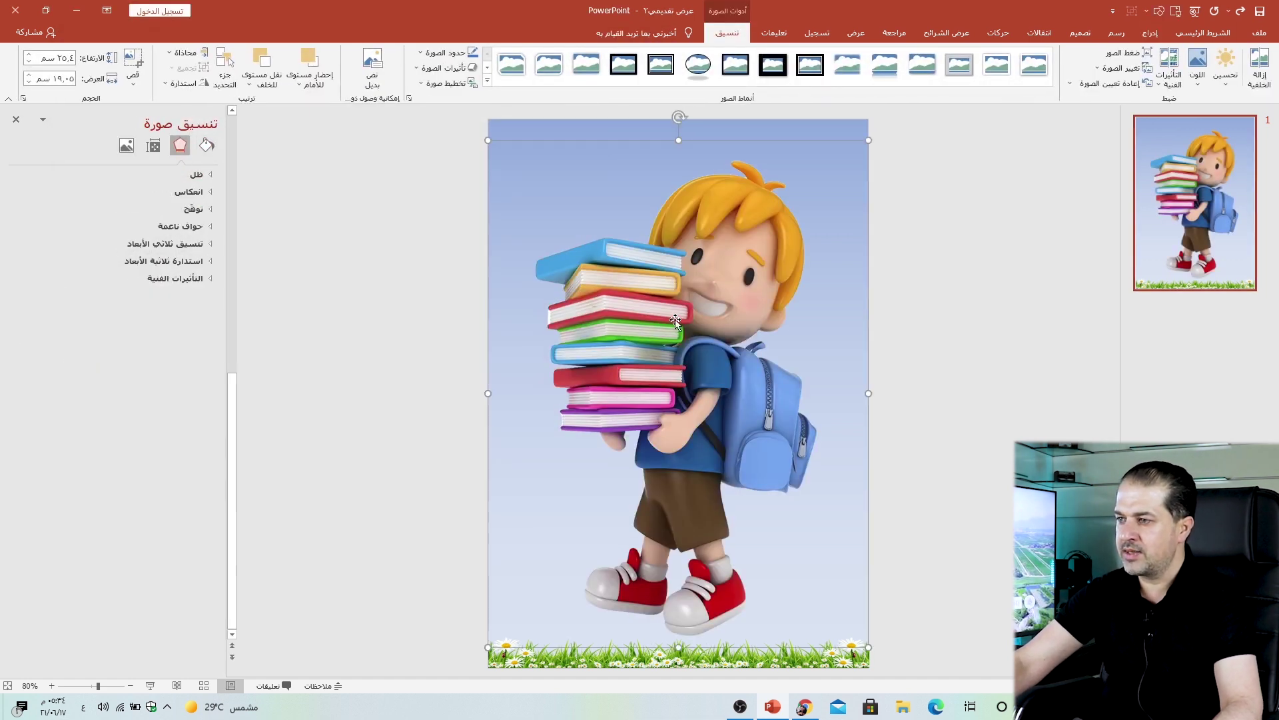
left_click_drag(487, 141, 667, 372)
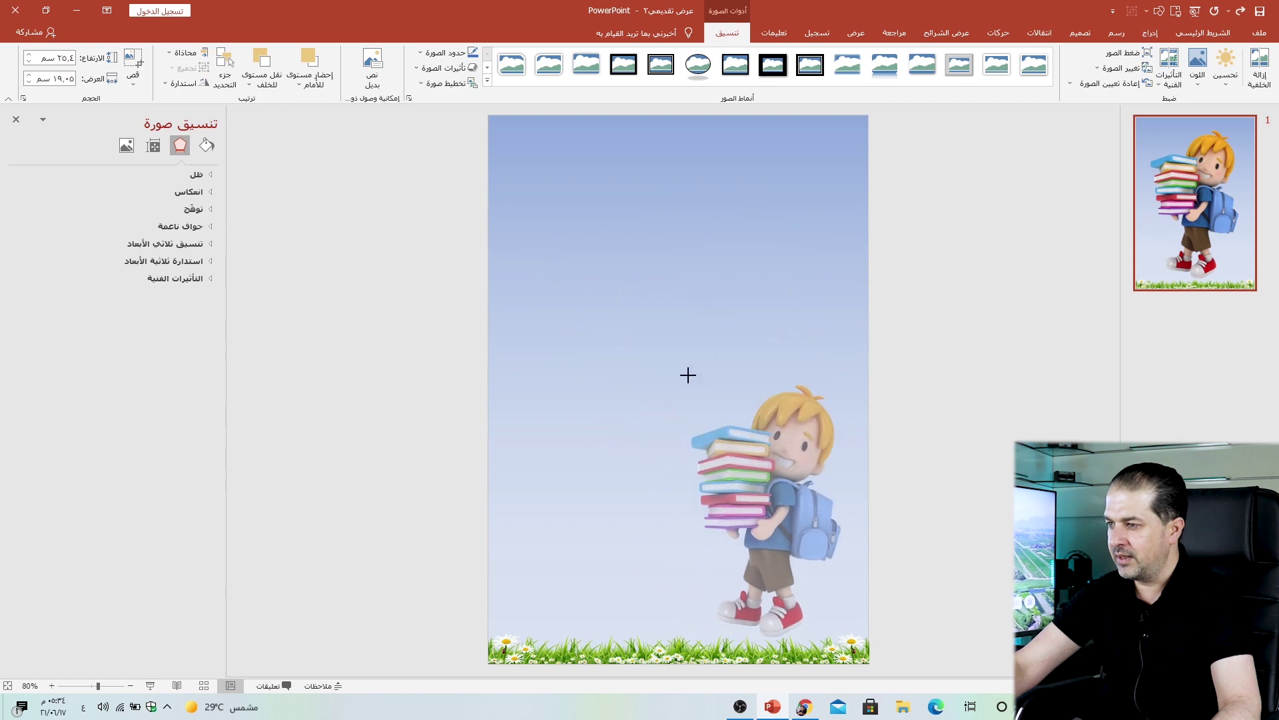
mouse_move(759, 445)
left_mouse_down()
mouse_move(670, 445)
mouse_move(670, 458)
left_mouse_up()
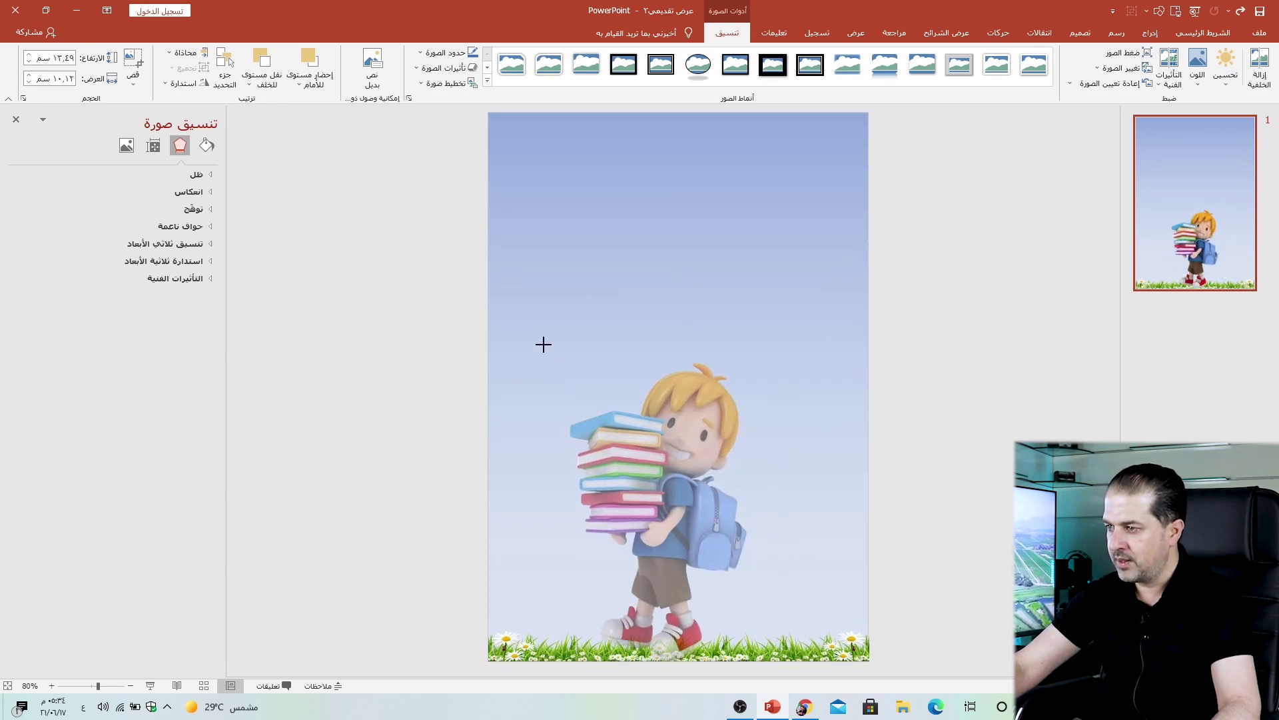
left_click_drag(578, 395, 535, 340)
left_click_drag(667, 439, 684, 453)
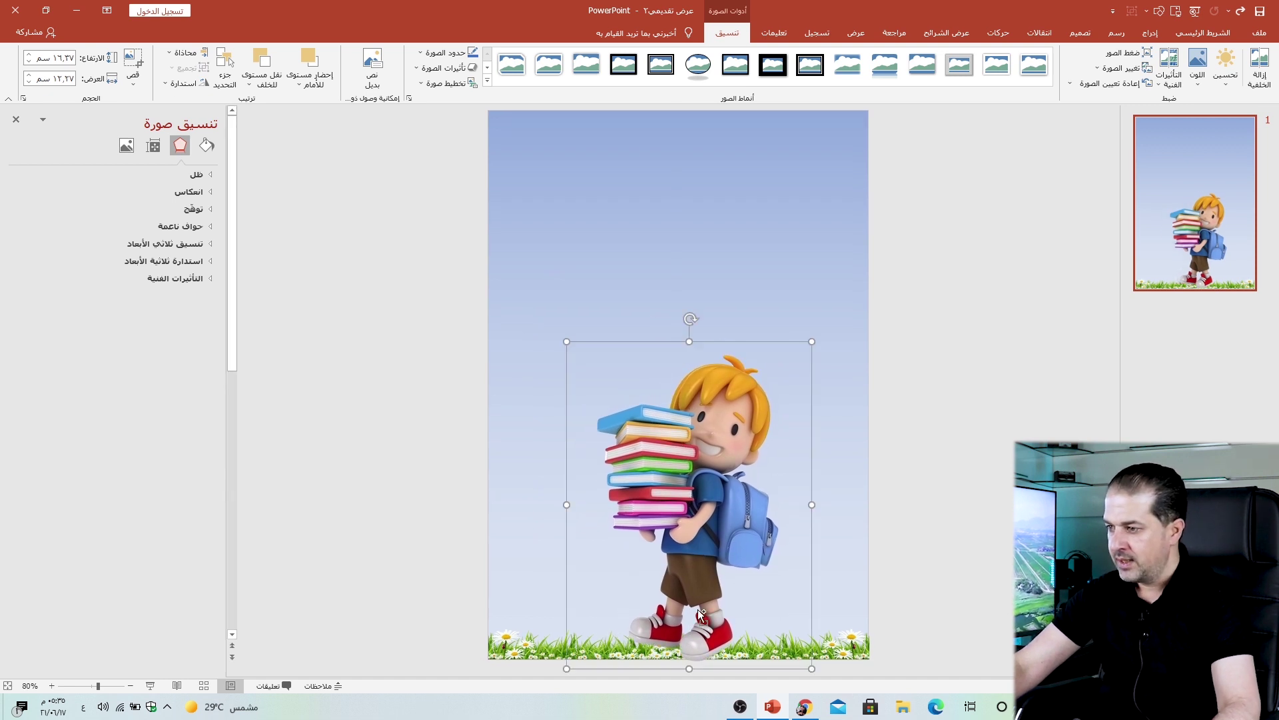
Crop the bottom of the boy picture so he stands on the grass.
scroll(698, 609, "up", 5, "ctrl")
scroll(698, 609, "down", 1)
scroll(698, 609, "down", 1)
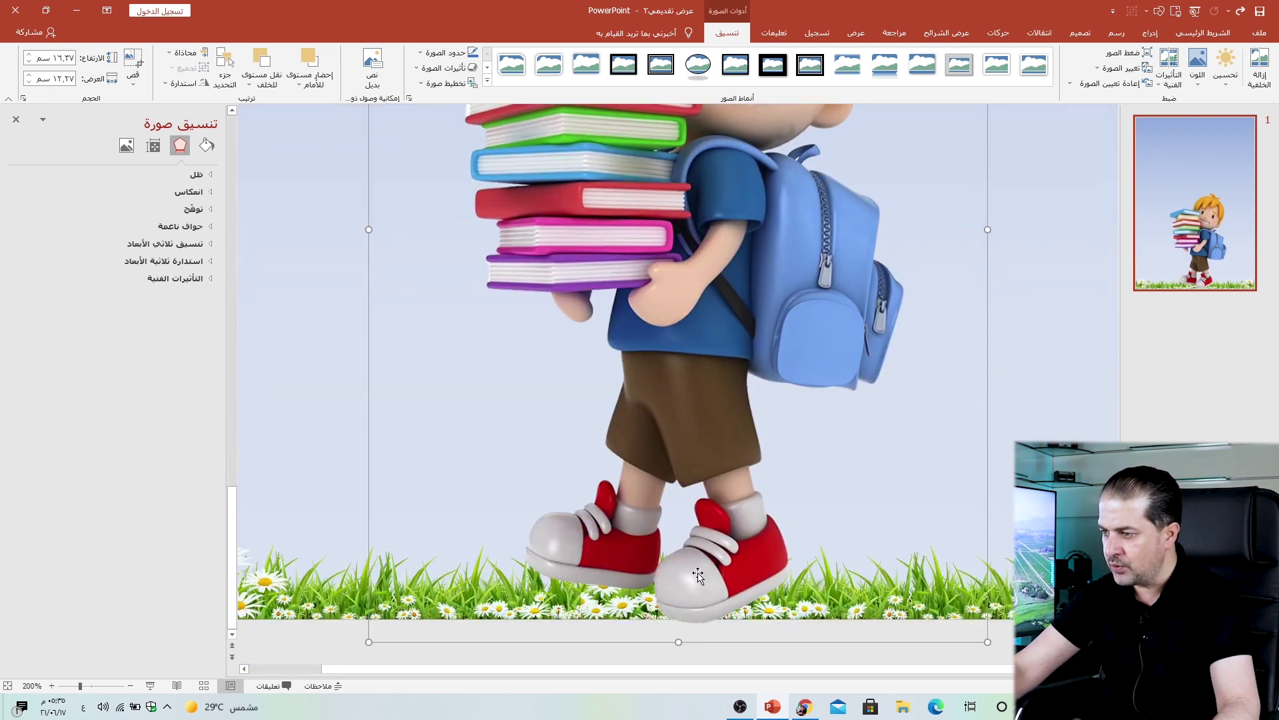
left_click_drag(698, 575, 695, 589)
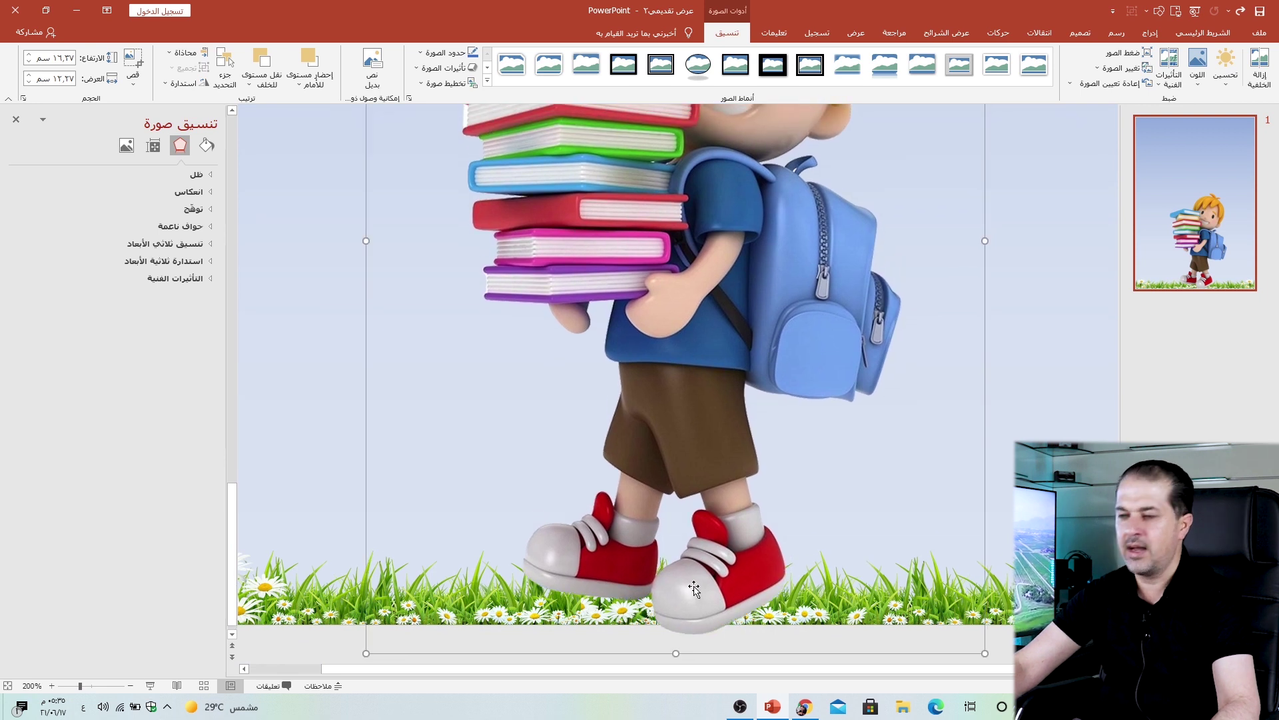
right_click(685, 325)
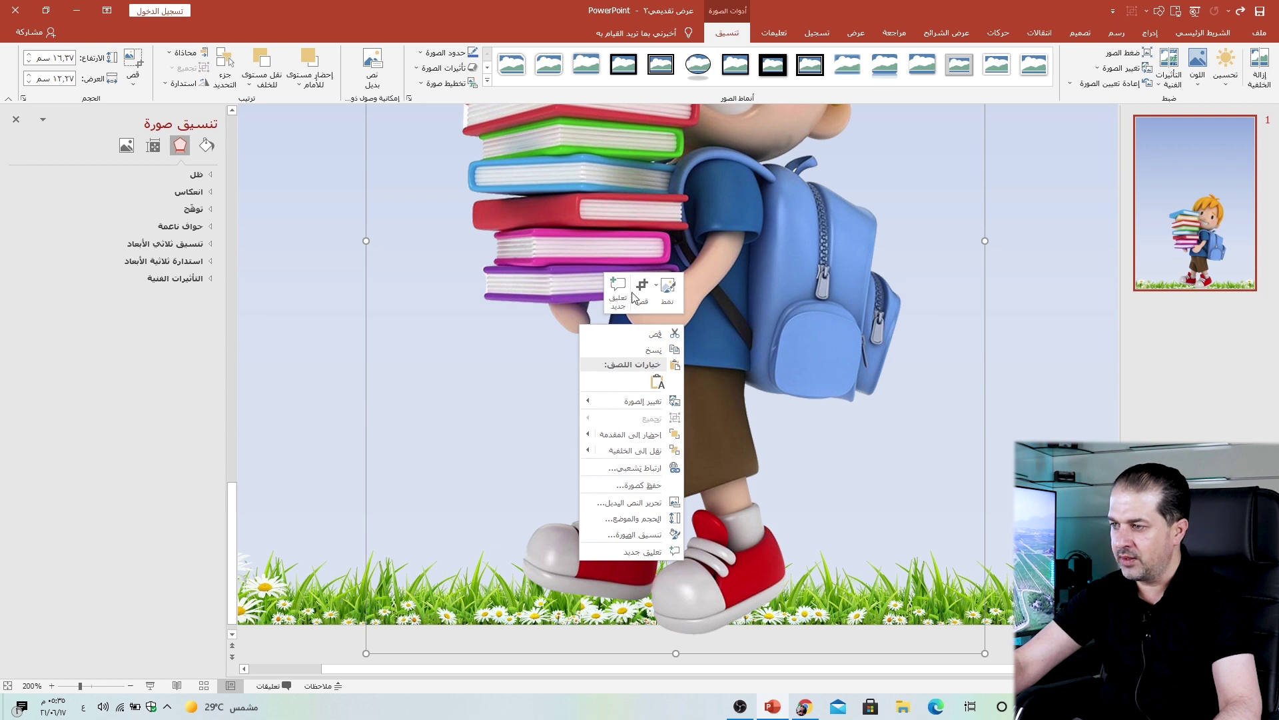
left_click(633, 450)
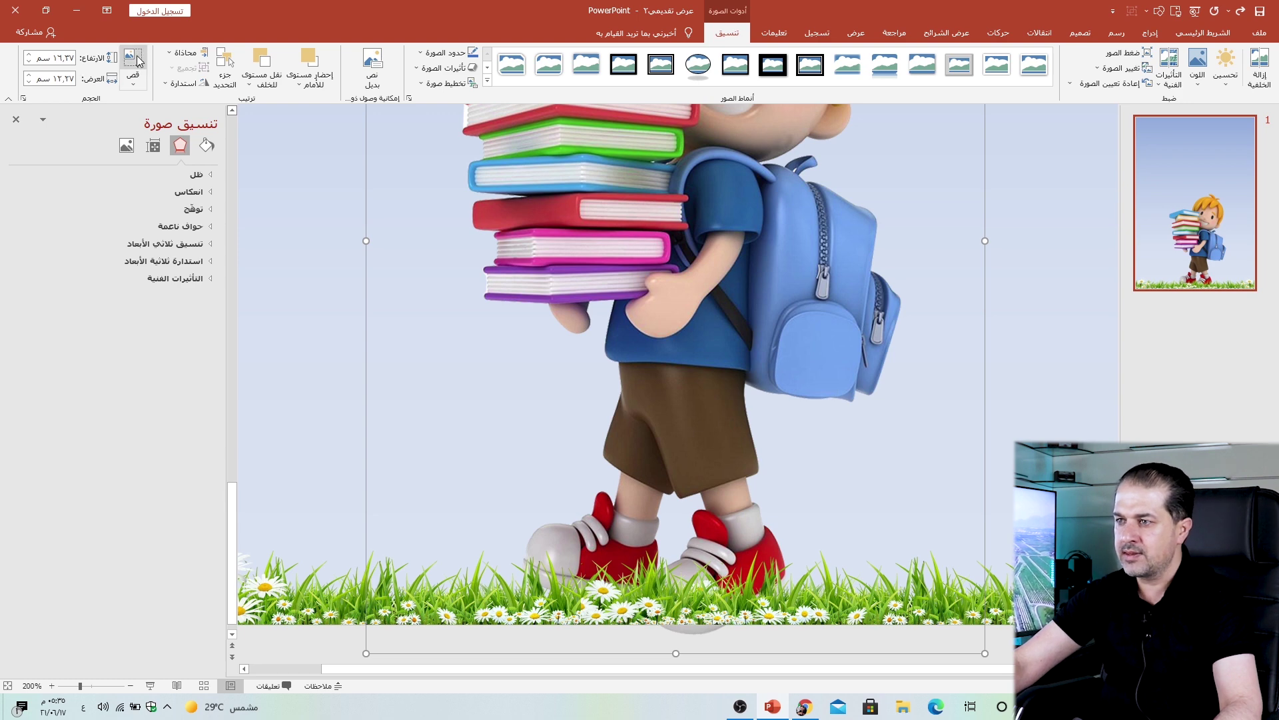
left_click(137, 60)
left_click_drag(675, 652, 675, 624)
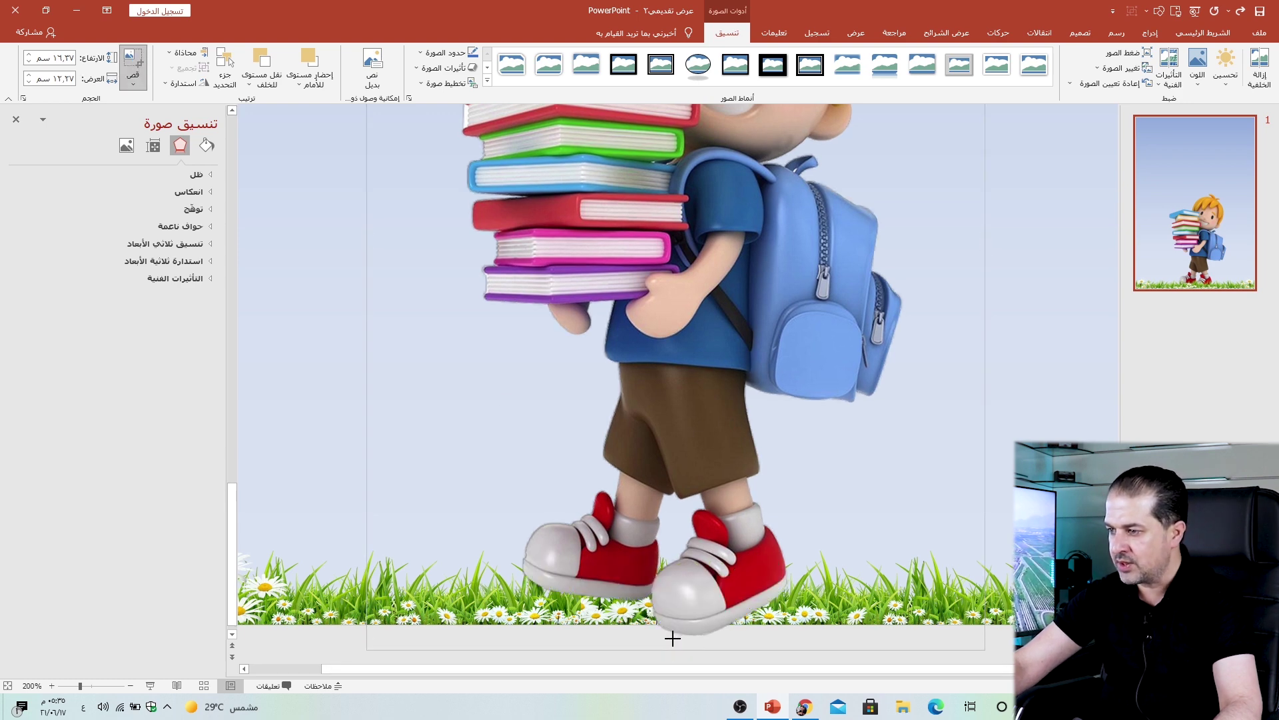
left_click(136, 63)
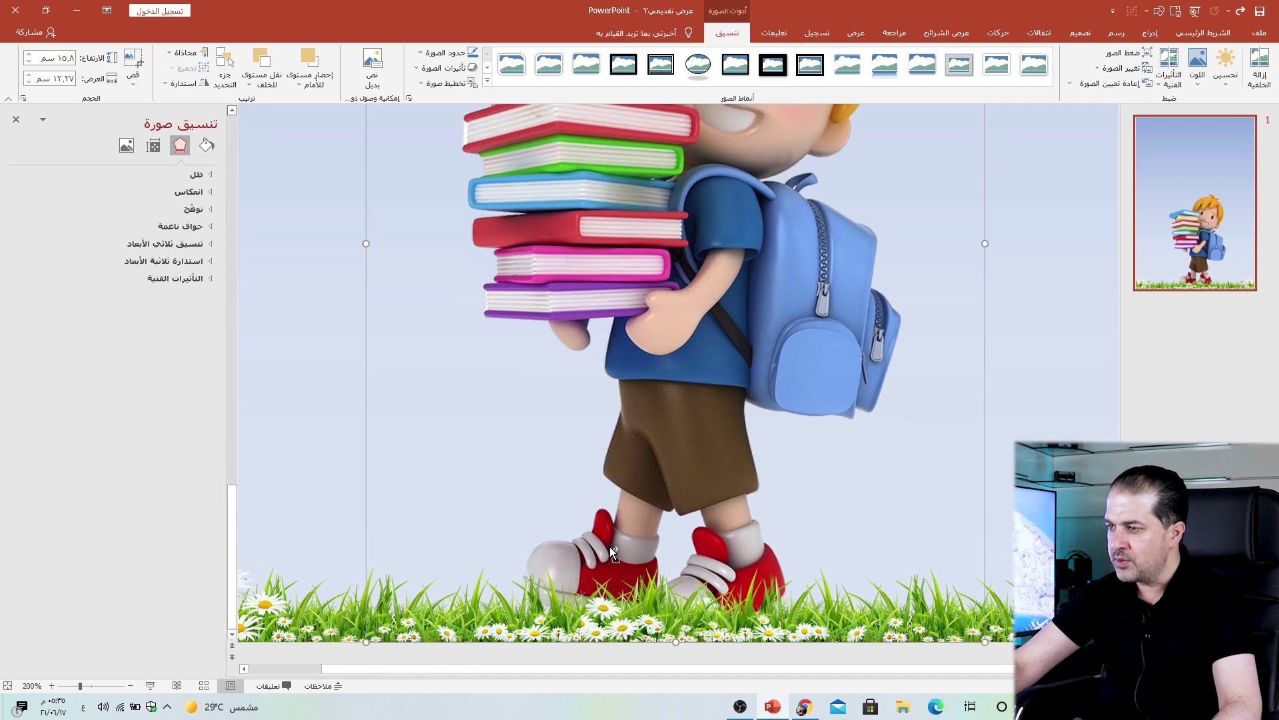
Centre the boy horizontally on the slide's centre guide.
scroll(610, 547, "down", 10)
left_click(912, 514)
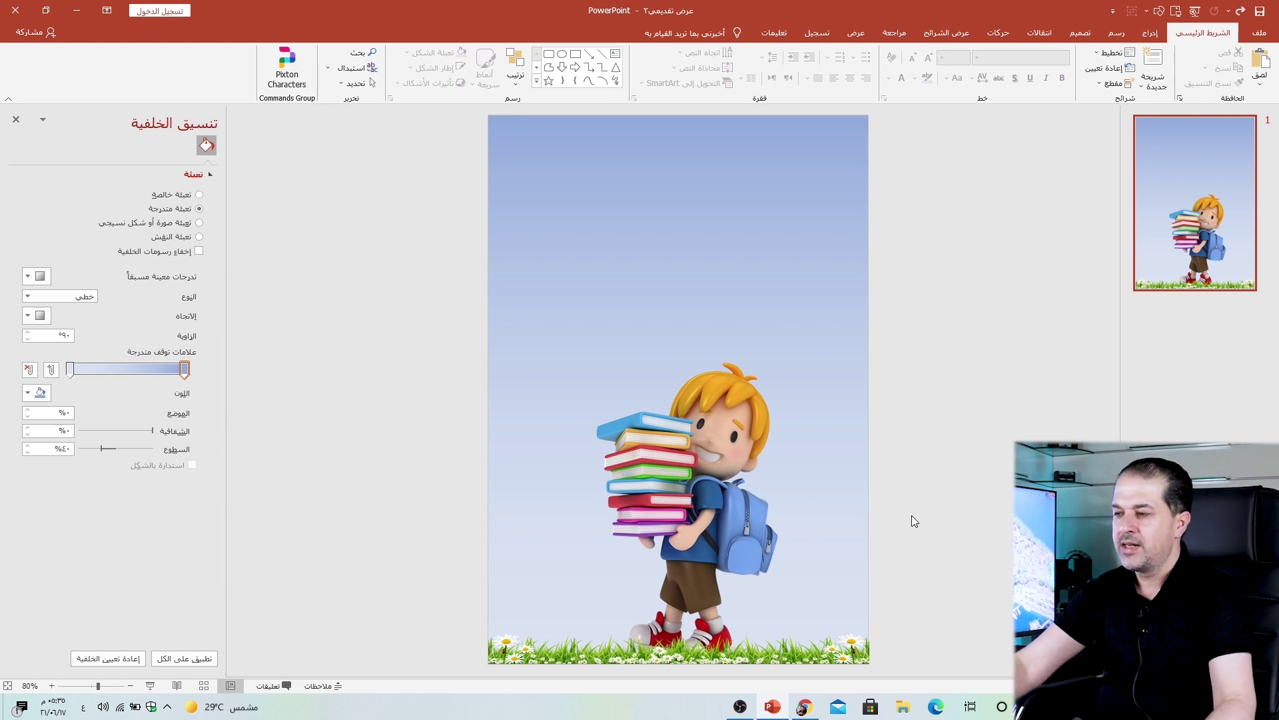
left_click(781, 379)
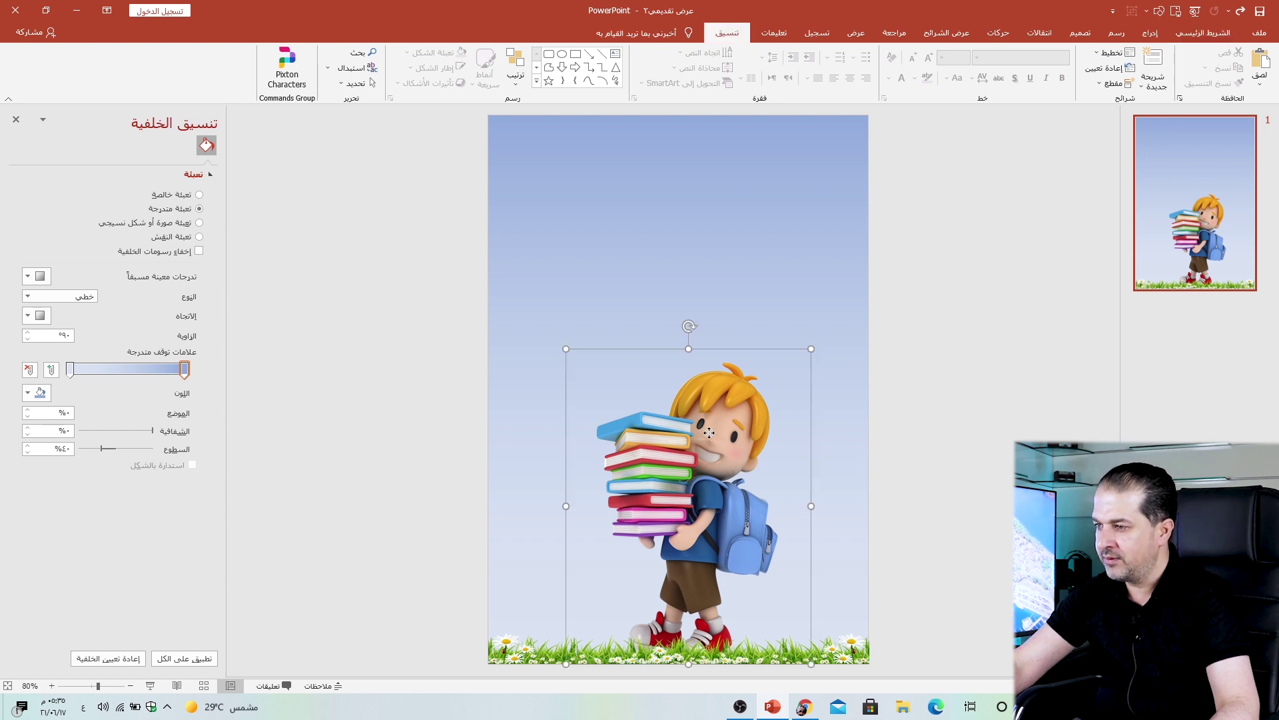
left_click_drag(706, 450, 696, 450)
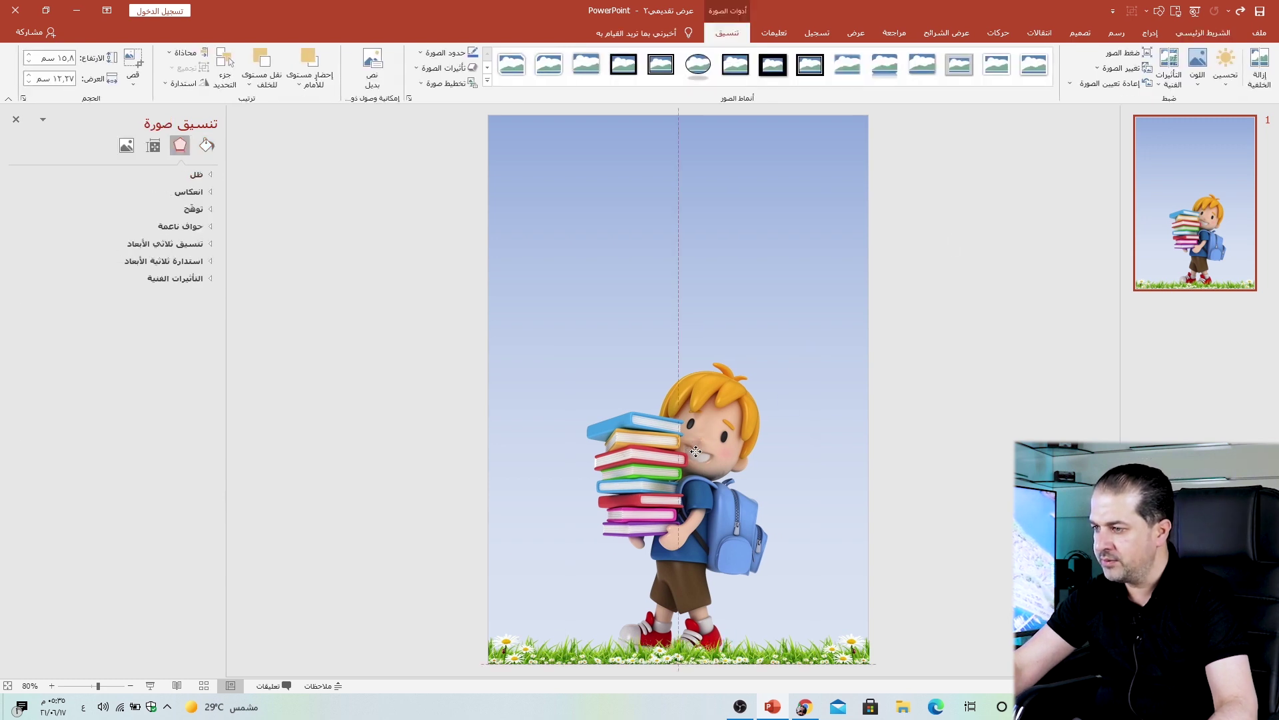
left_click(1066, 217)
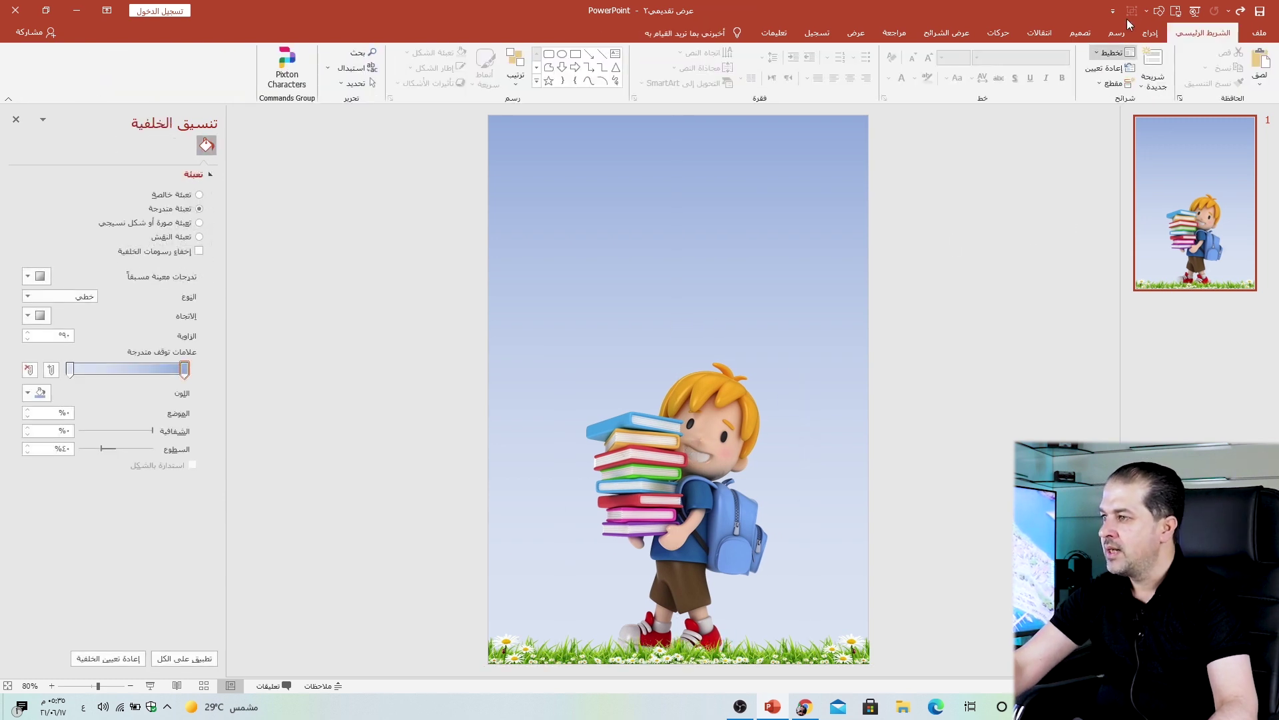
Insert the rainbow image from this computer onto the slide.
left_click(1141, 30)
left_click(1179, 67)
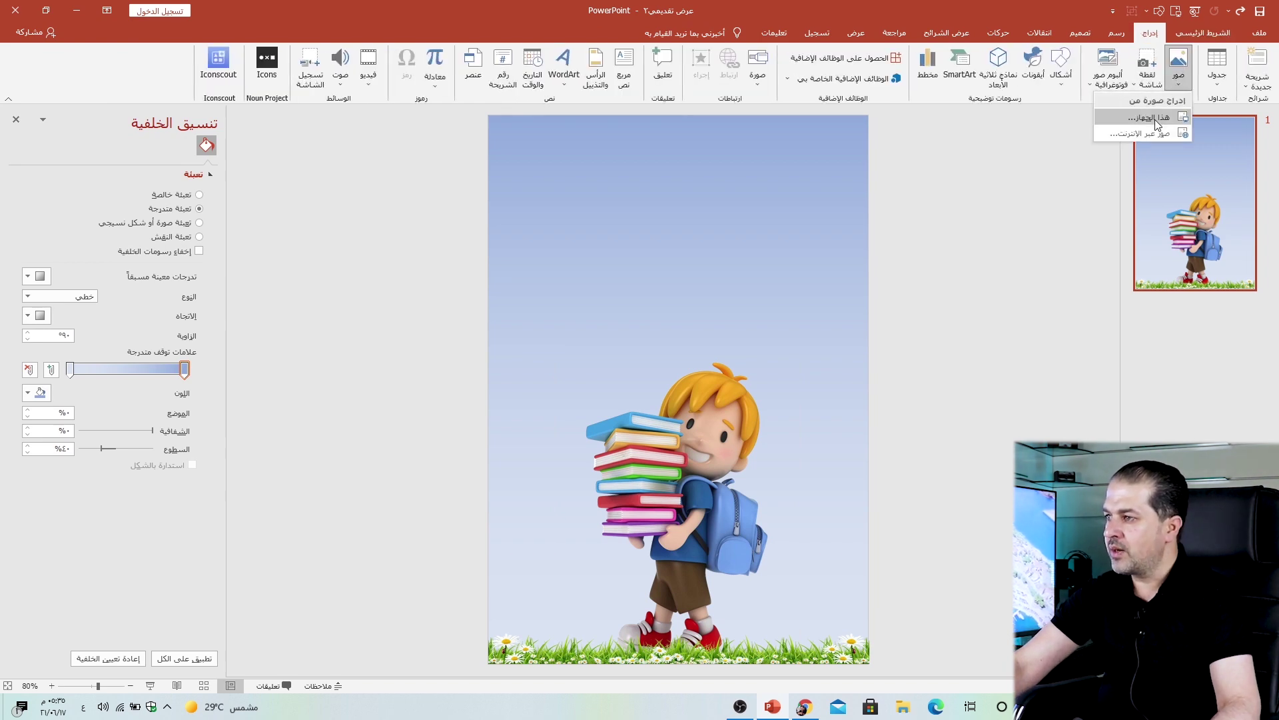
left_click(1146, 118)
left_click(322, 162)
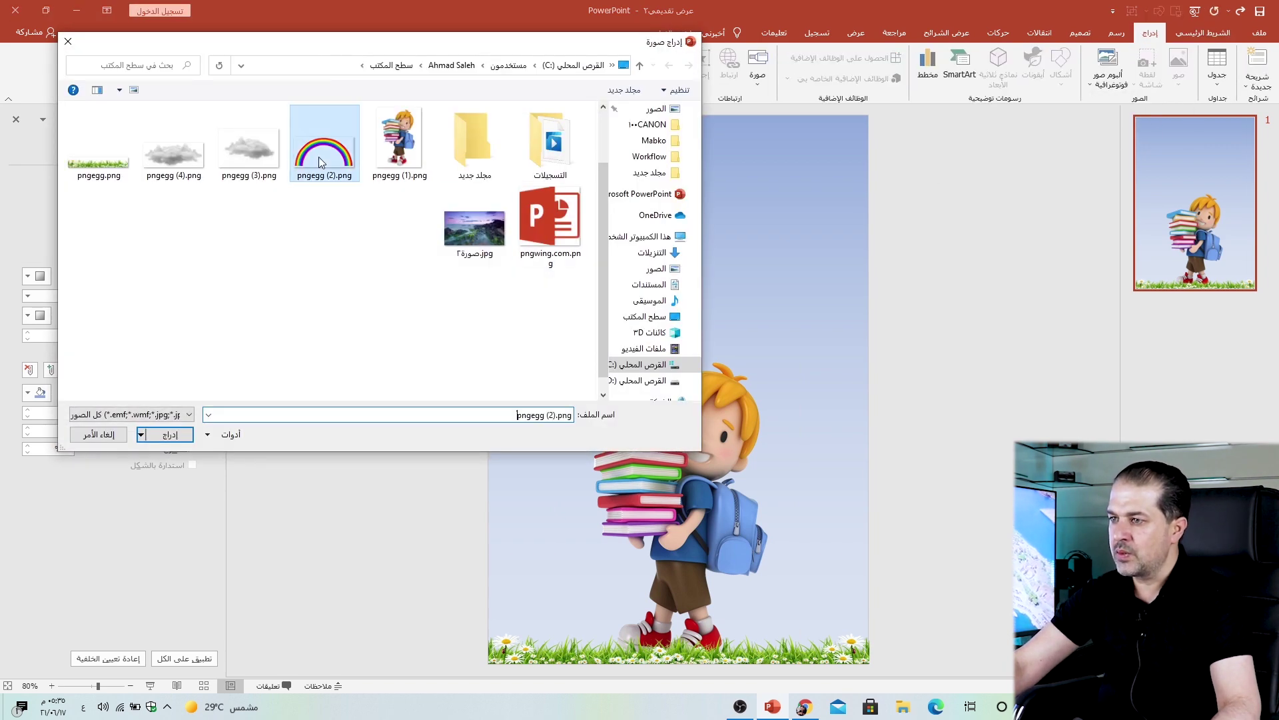
left_click(191, 433)
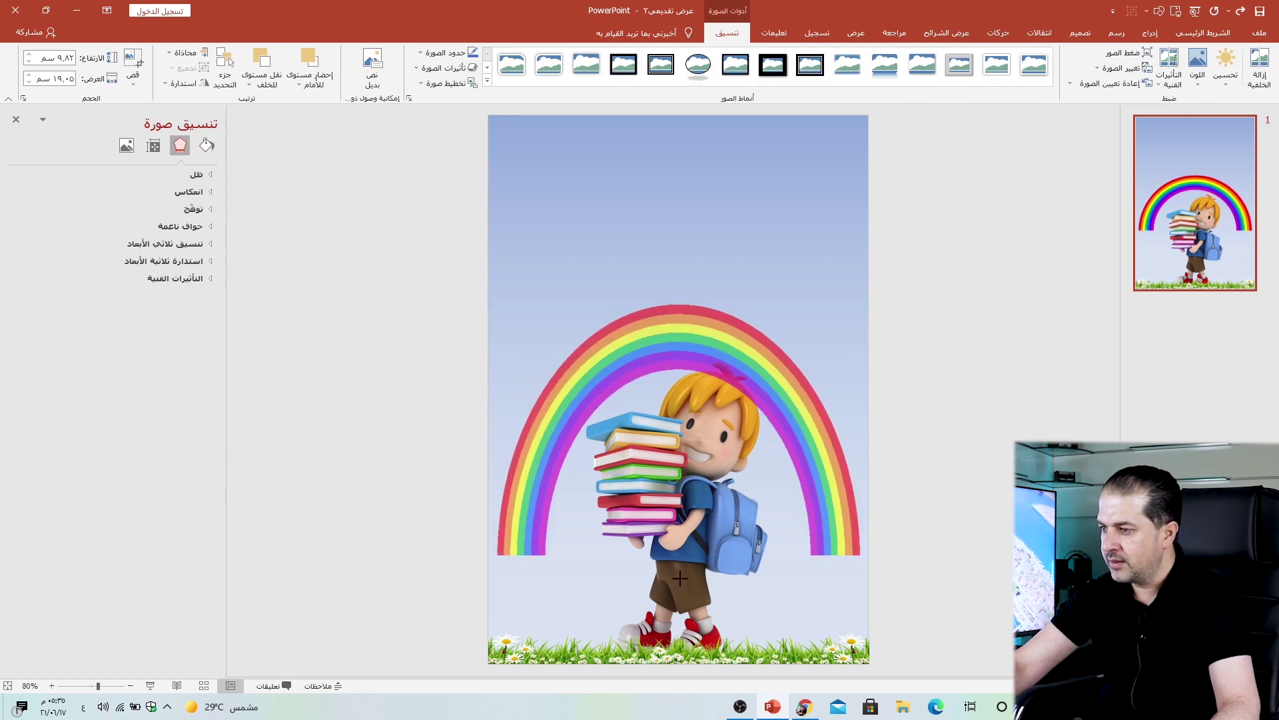
Stretch the rainbow taller and wider, arch it over the boy, and send it behind him.
left_click_drag(679, 488, 678, 651)
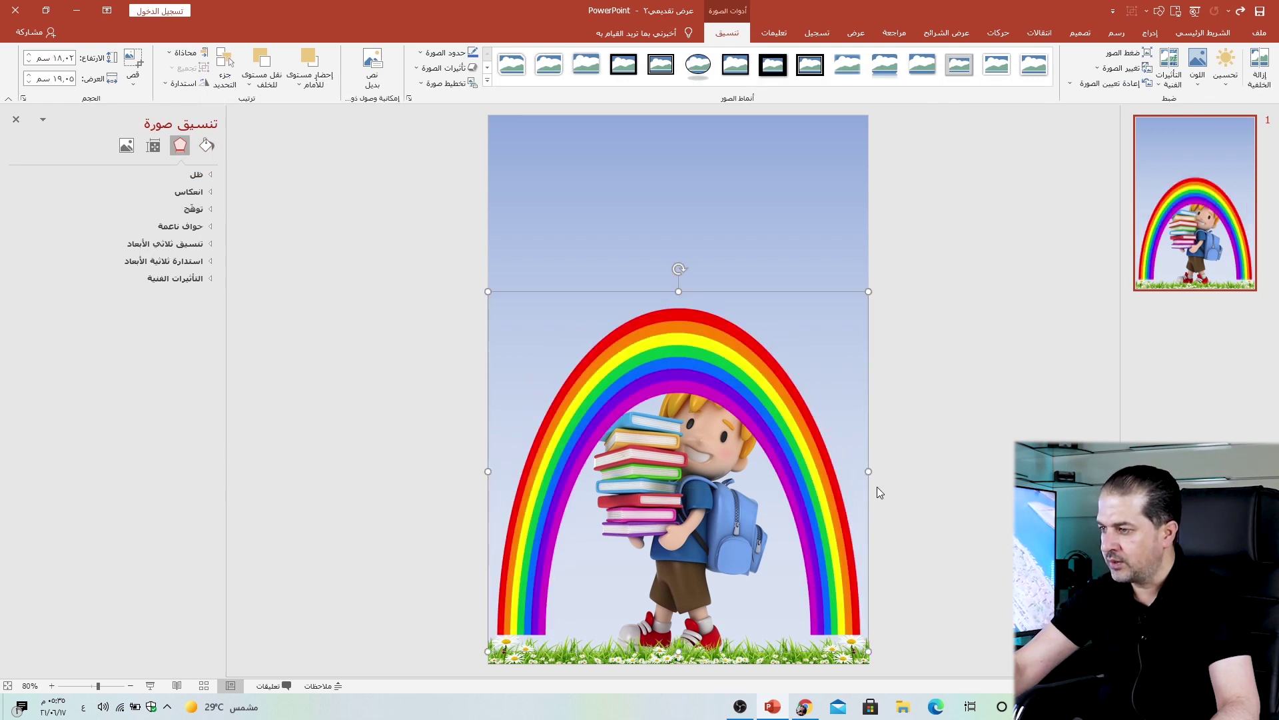
left_click_drag(869, 471, 973, 447)
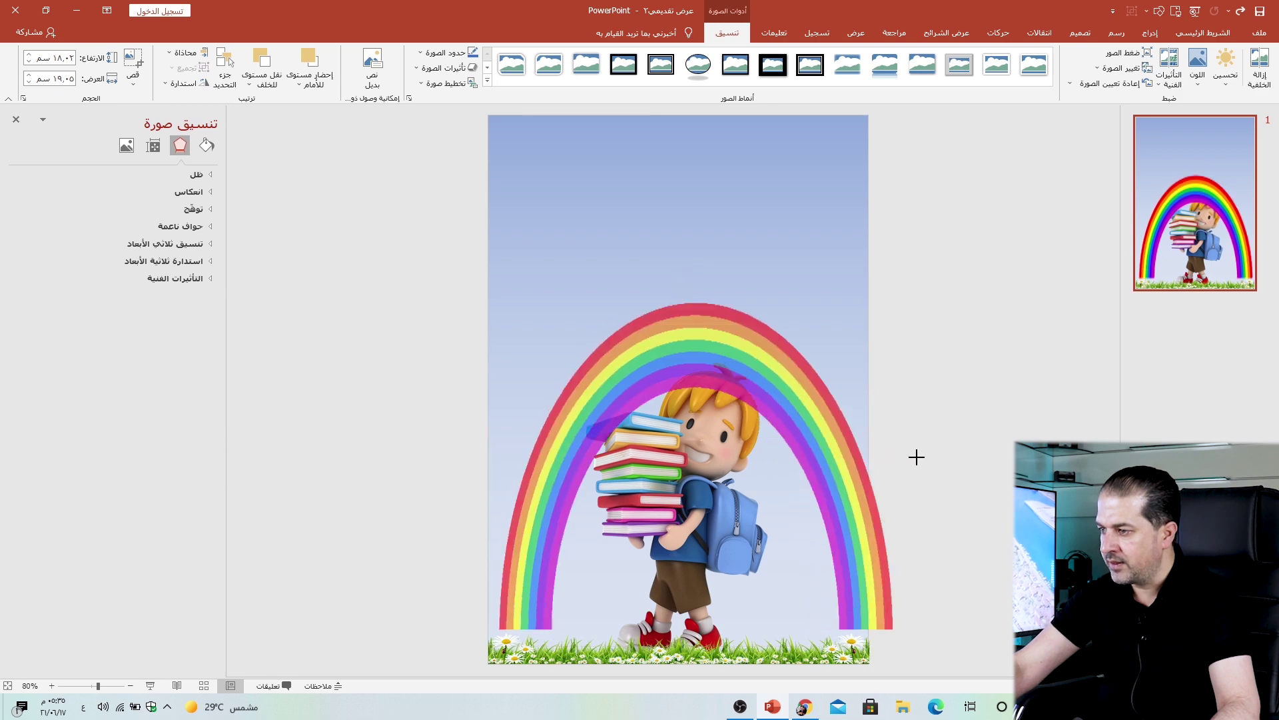
left_click_drag(490, 467, 366, 464)
left_click_drag(697, 333, 723, 306)
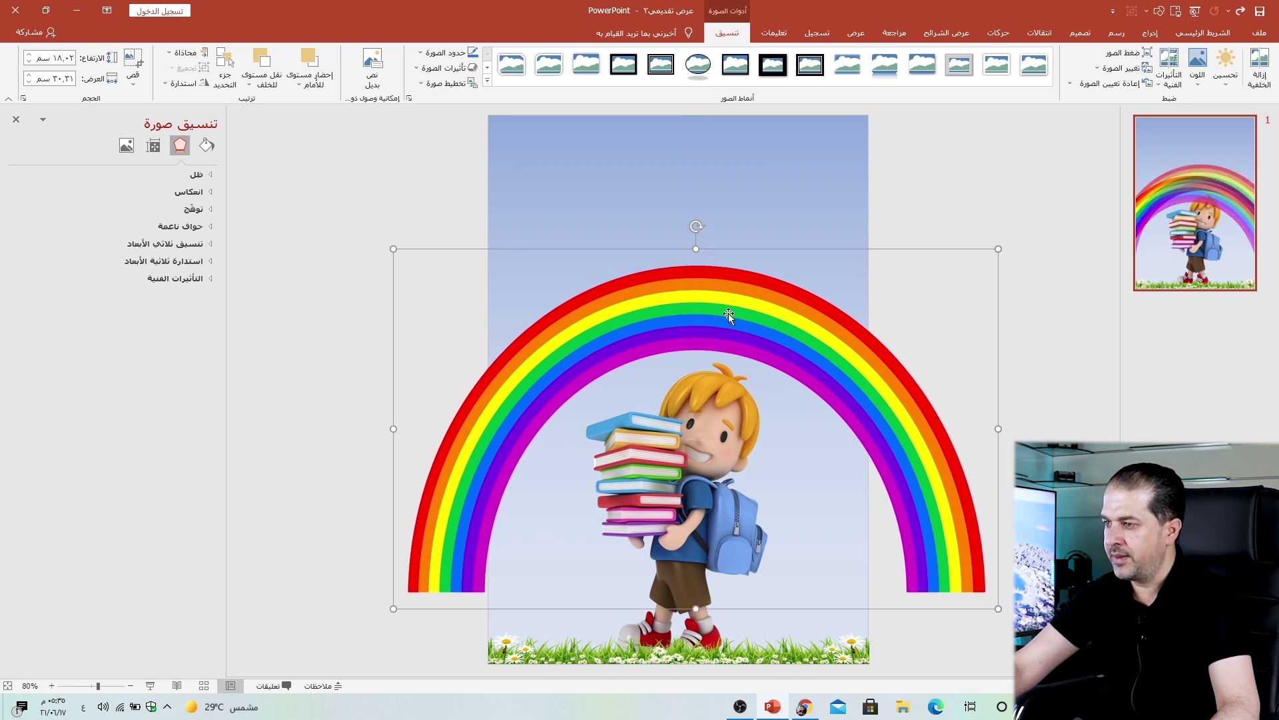
left_click_drag(722, 305, 736, 324)
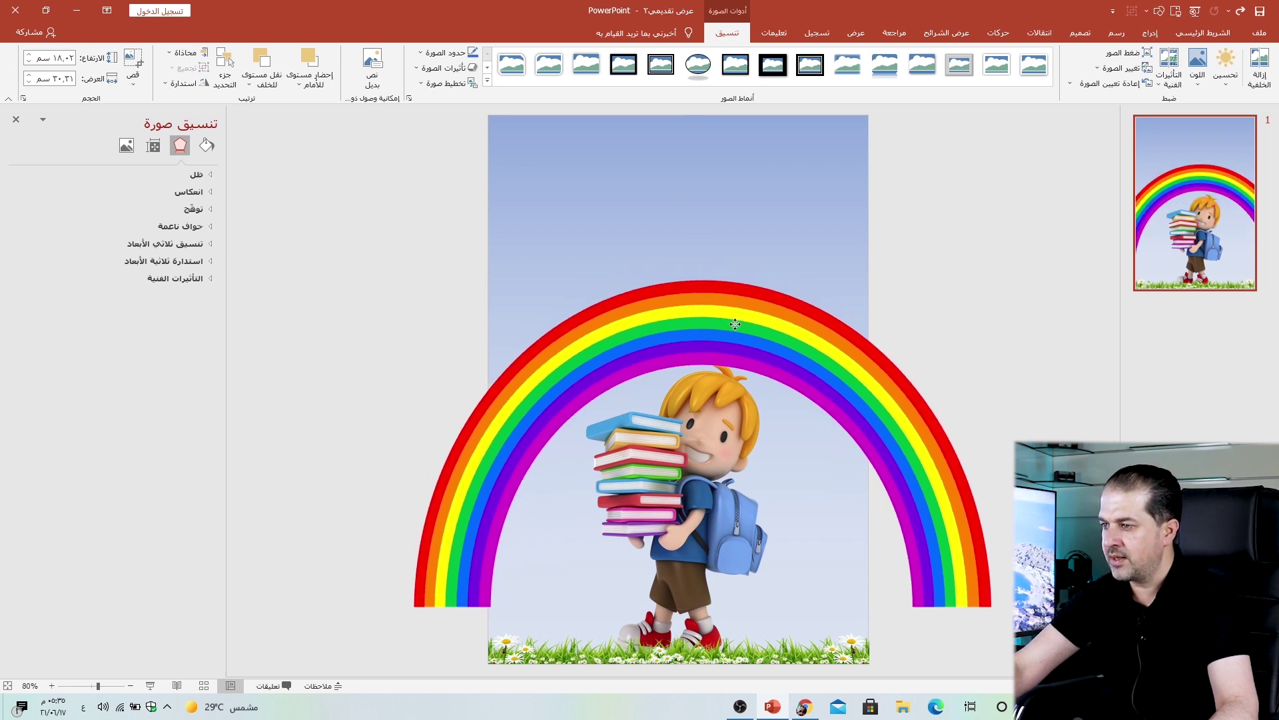
left_click_drag(735, 324, 733, 337)
right_click(733, 339)
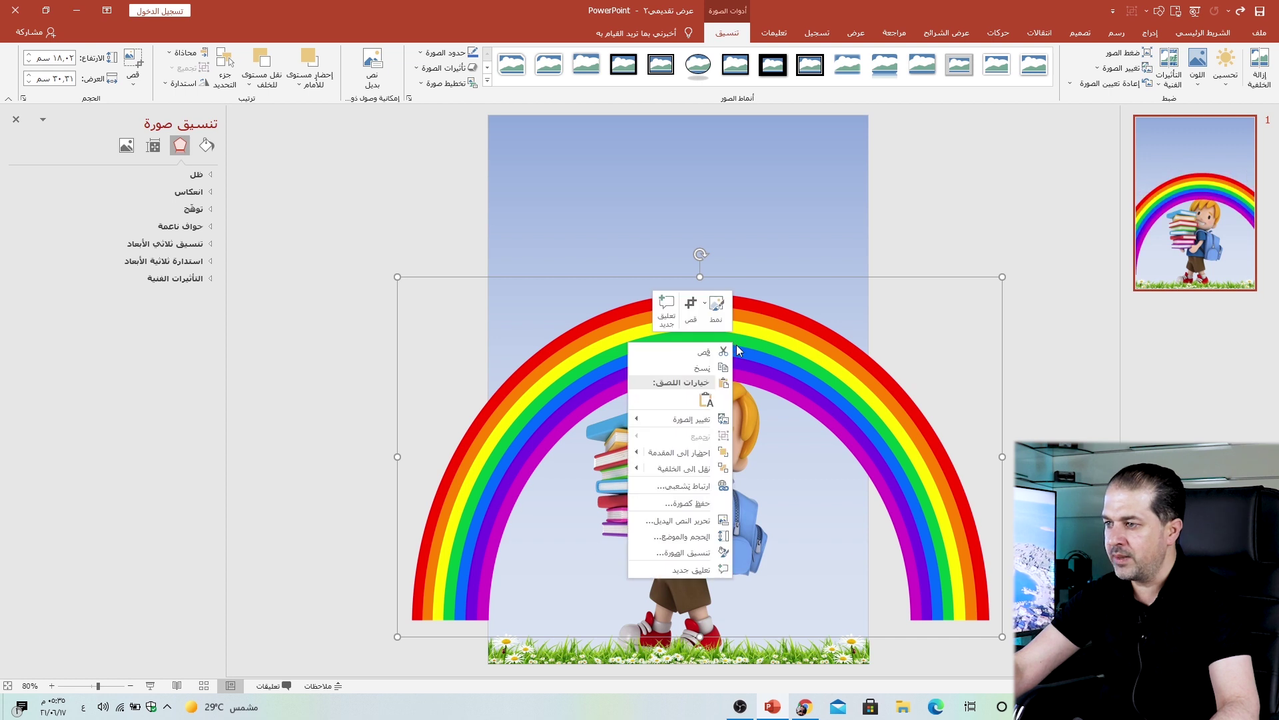
left_click(680, 470)
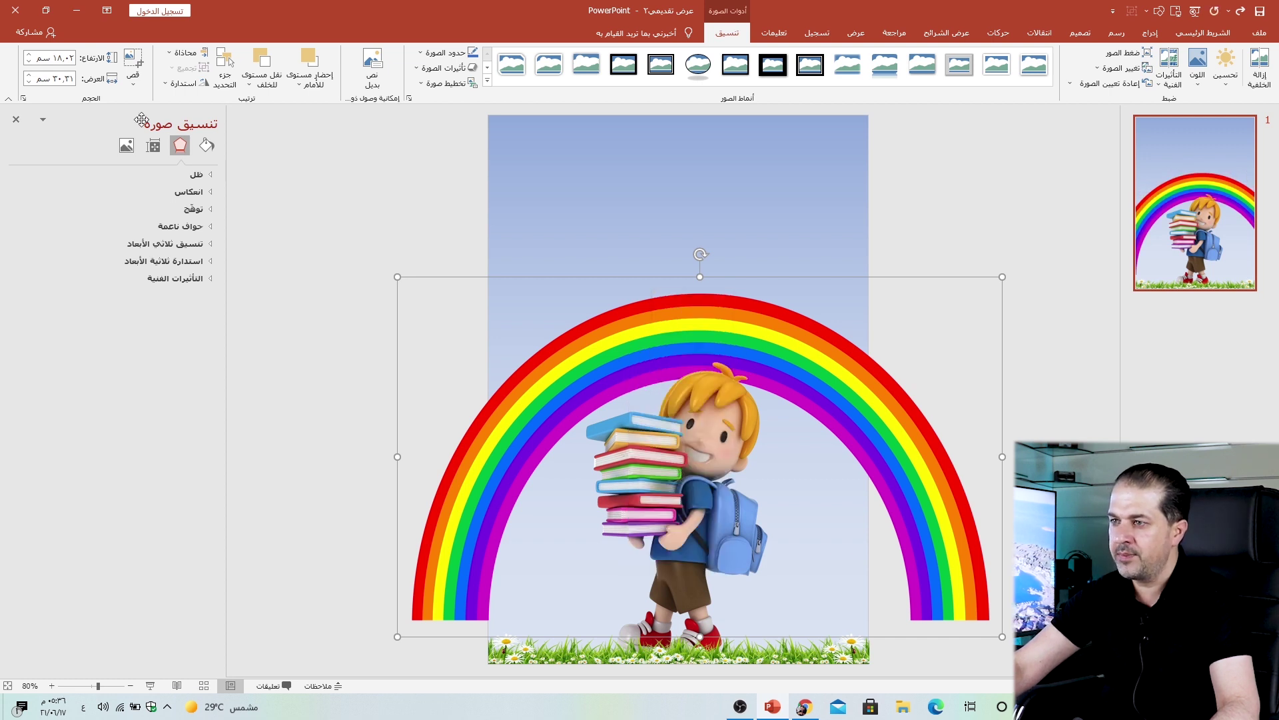
Crop the rainbow's left and right ends at the slide edges.
left_click(133, 60)
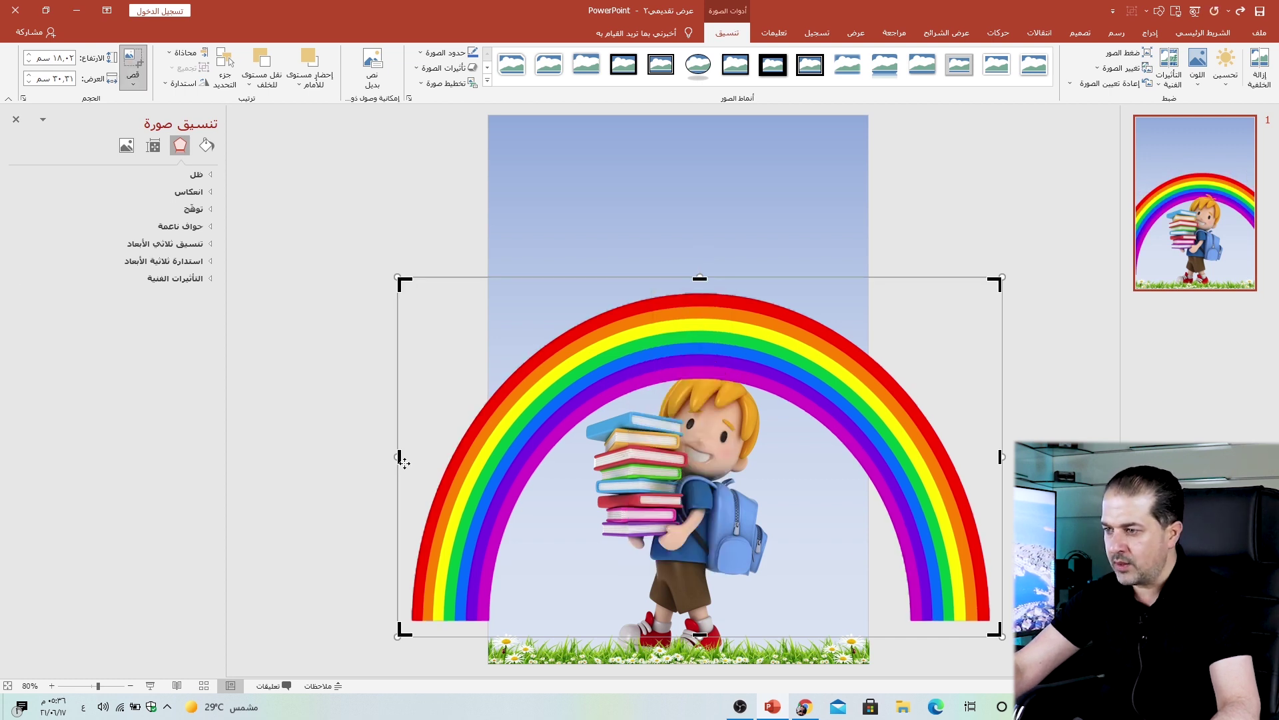
left_click_drag(398, 458, 488, 450)
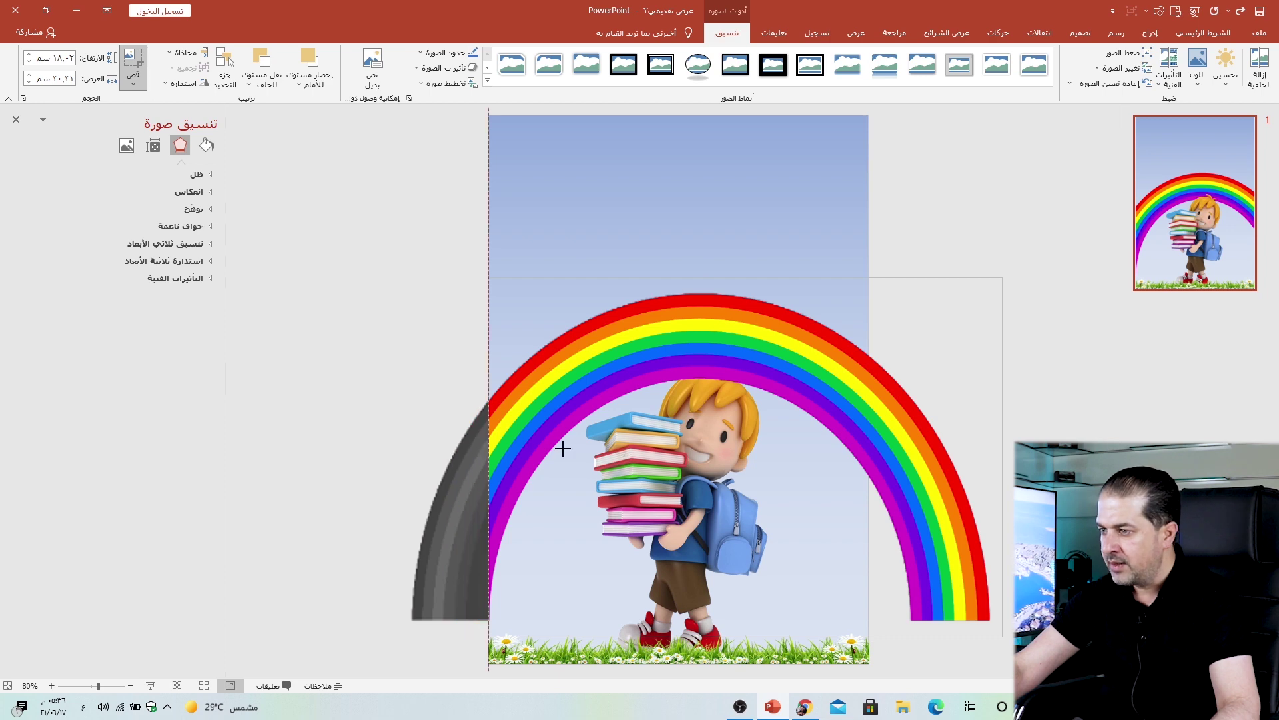
left_click_drag(1001, 456, 868, 457)
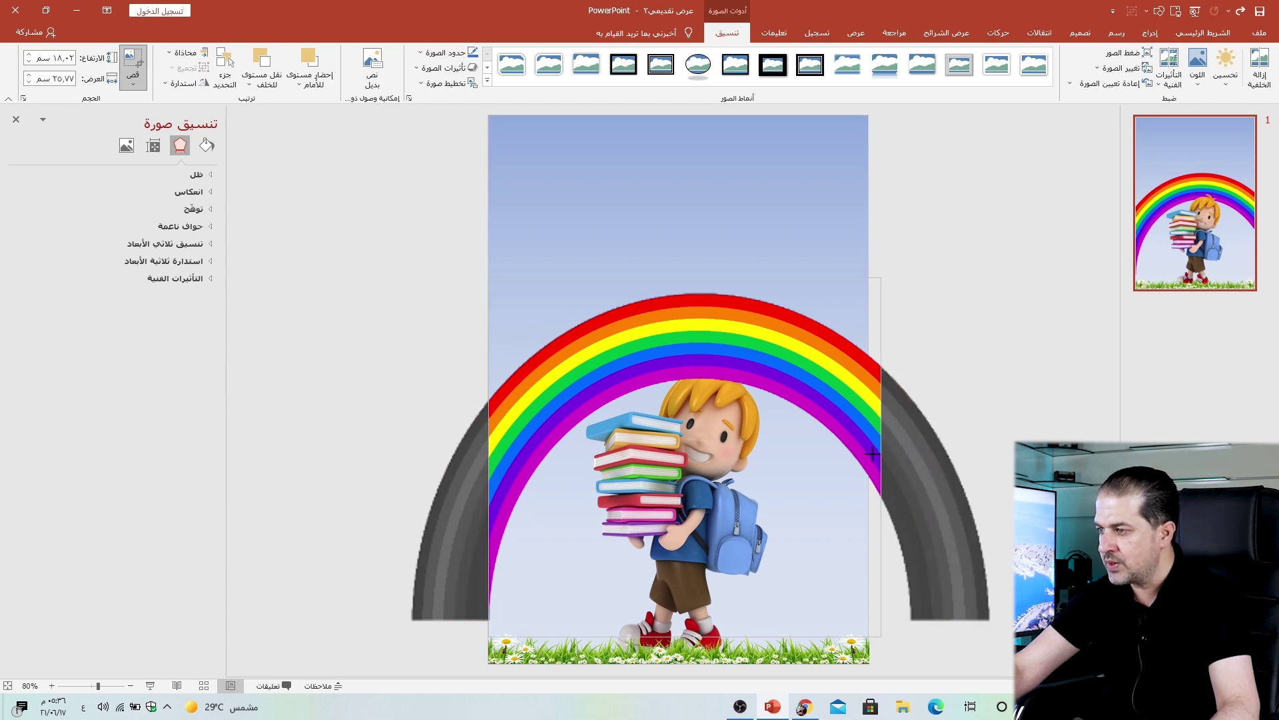
left_click(290, 304)
left_click(477, 403)
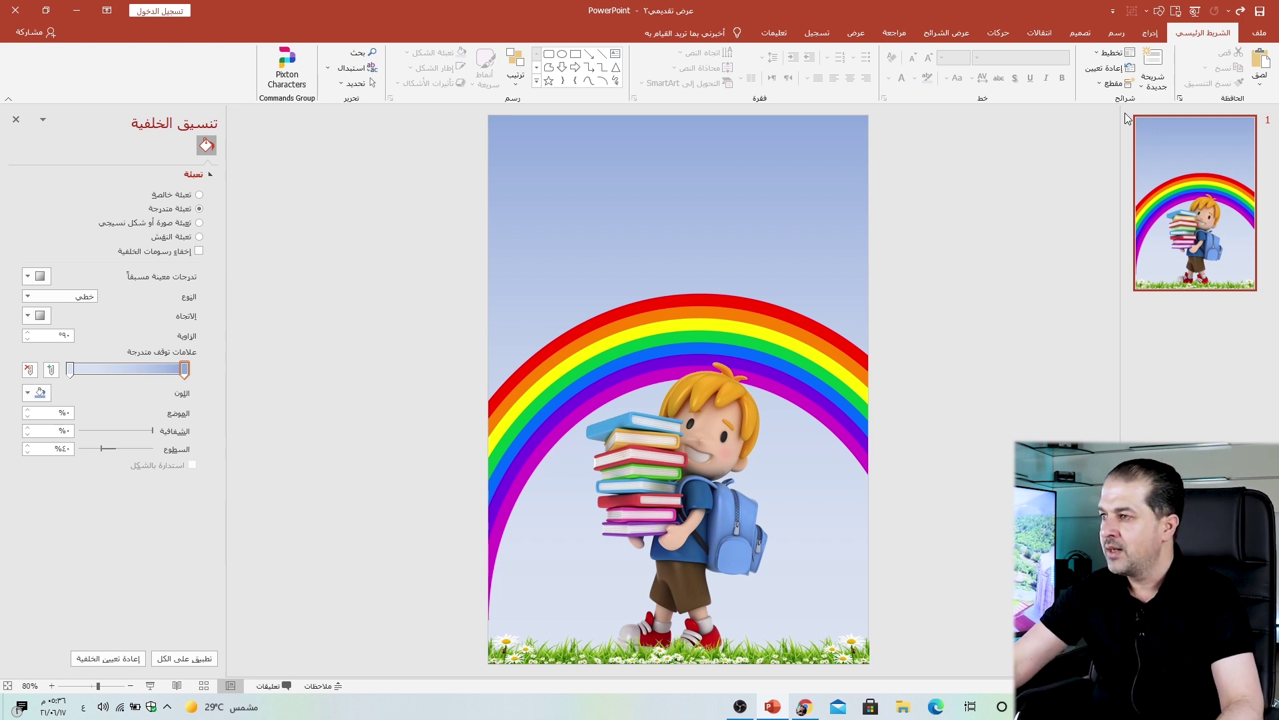
Insert the cloud images pngegg (3).png and pngegg (4).png.
left_click(1158, 21)
left_click(999, 142)
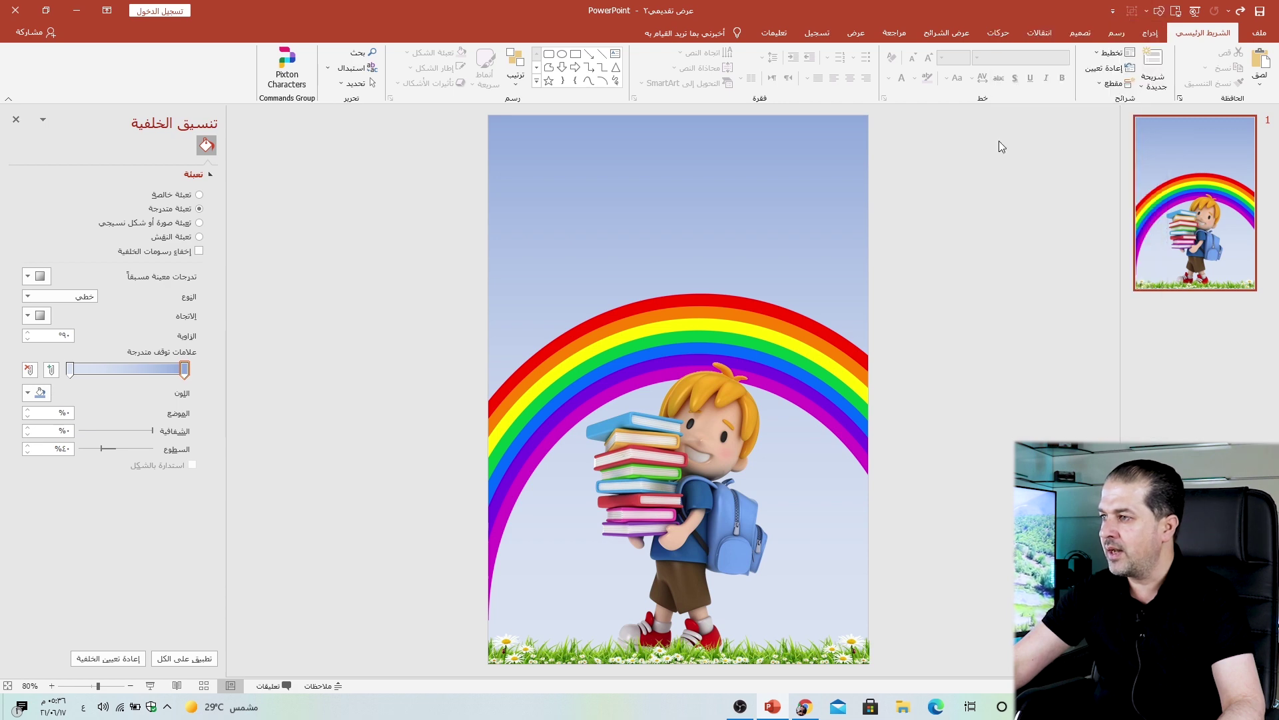
left_click(1151, 32)
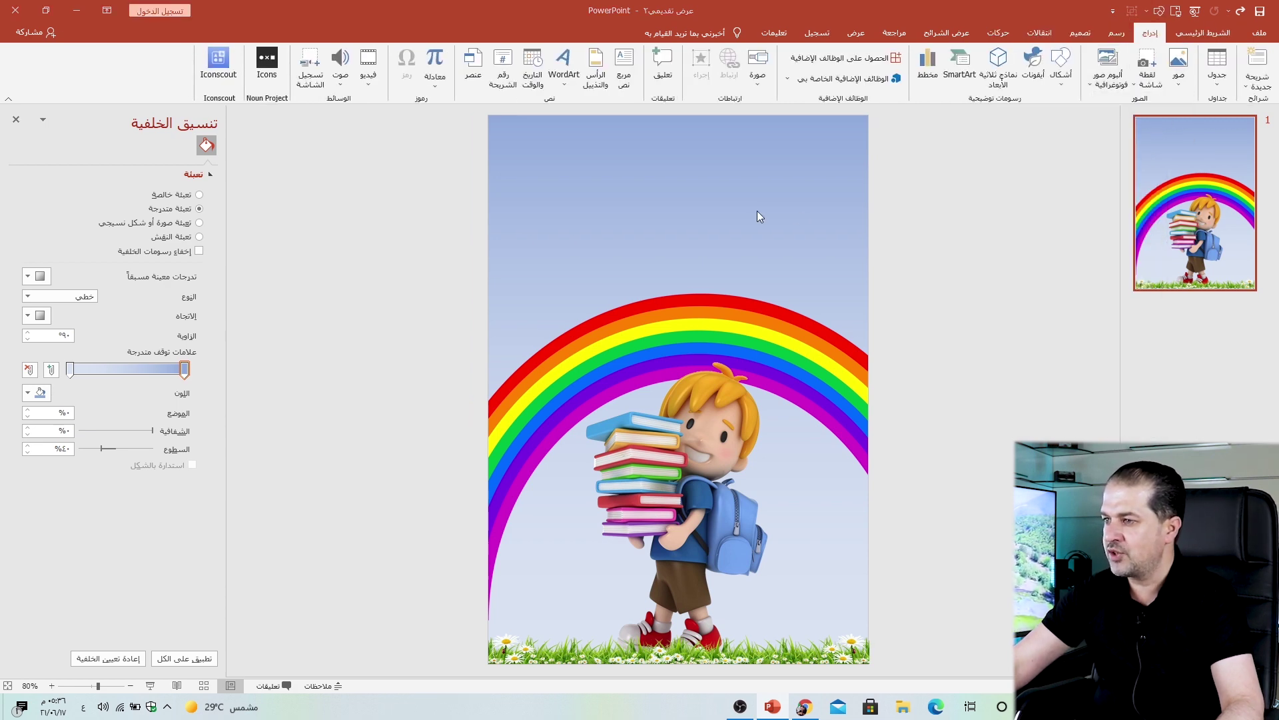
left_click(200, 160)
left_click(240, 170, "ctrl")
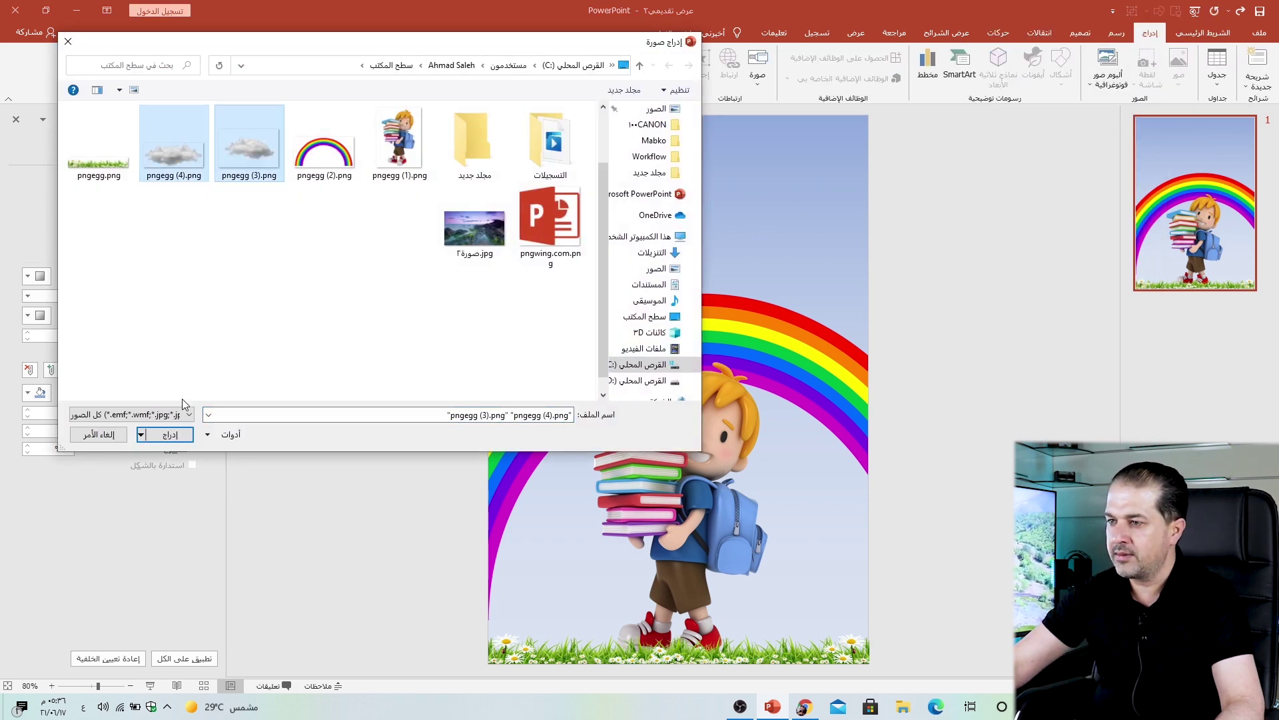
left_click(170, 434)
Spread the clouds across the sky, shrinking the top-left cloud to 10.9 cm wide.
mouse_move(657, 371)
left_mouse_down()
mouse_move(441, 413)
mouse_move(594, 219)
left_mouse_up()
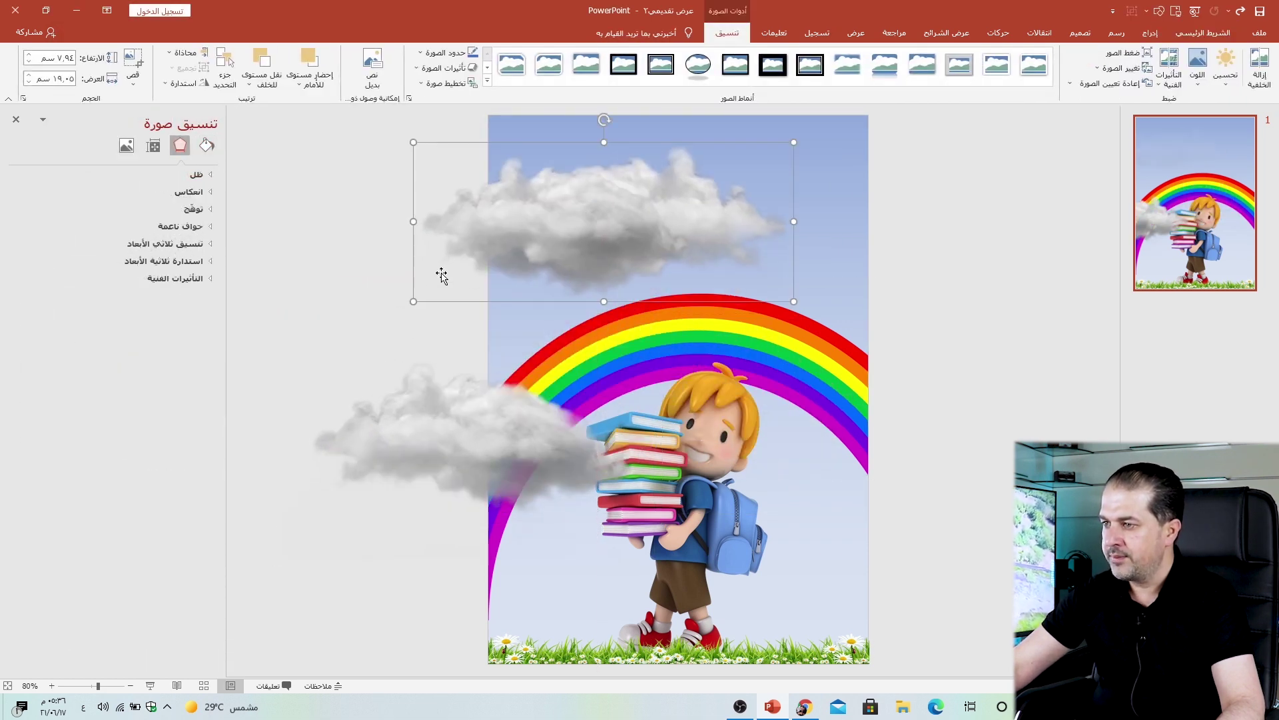
left_click_drag(442, 275, 771, 171)
mouse_move(454, 443)
left_mouse_down()
mouse_move(642, 289)
mouse_move(670, 218)
mouse_move(627, 162)
left_mouse_up()
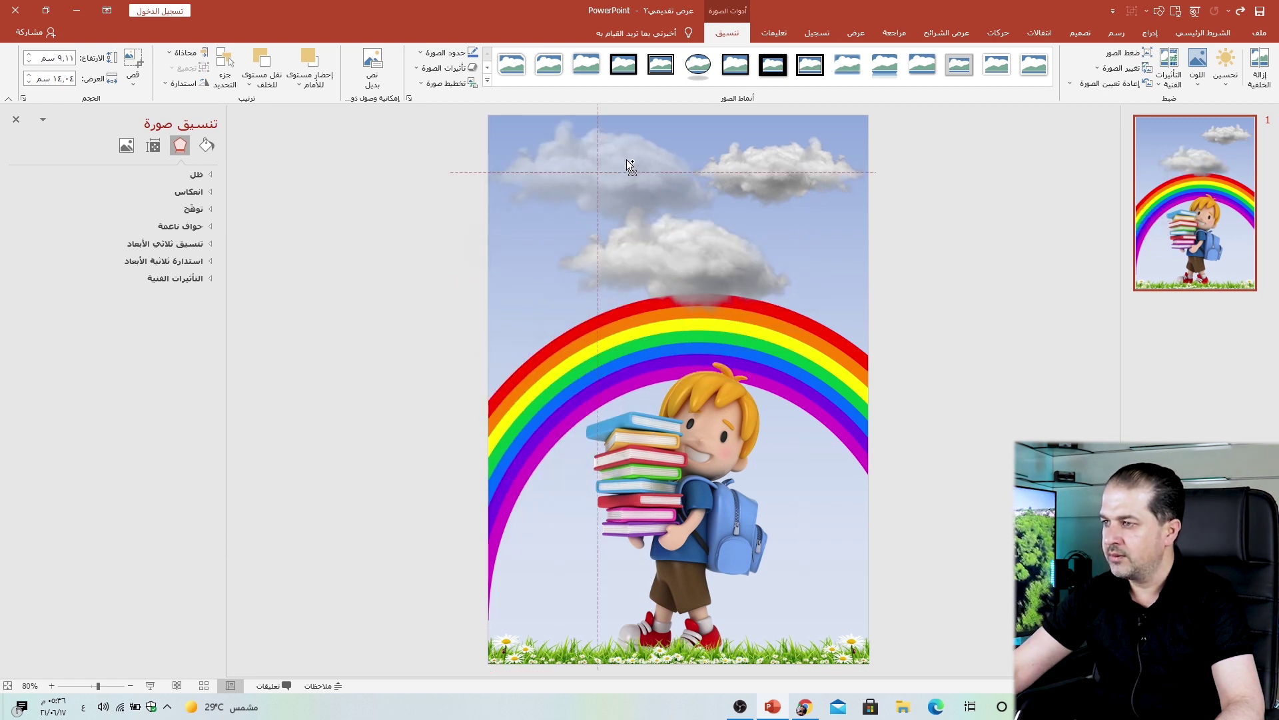
left_click_drag(457, 265, 520, 226)
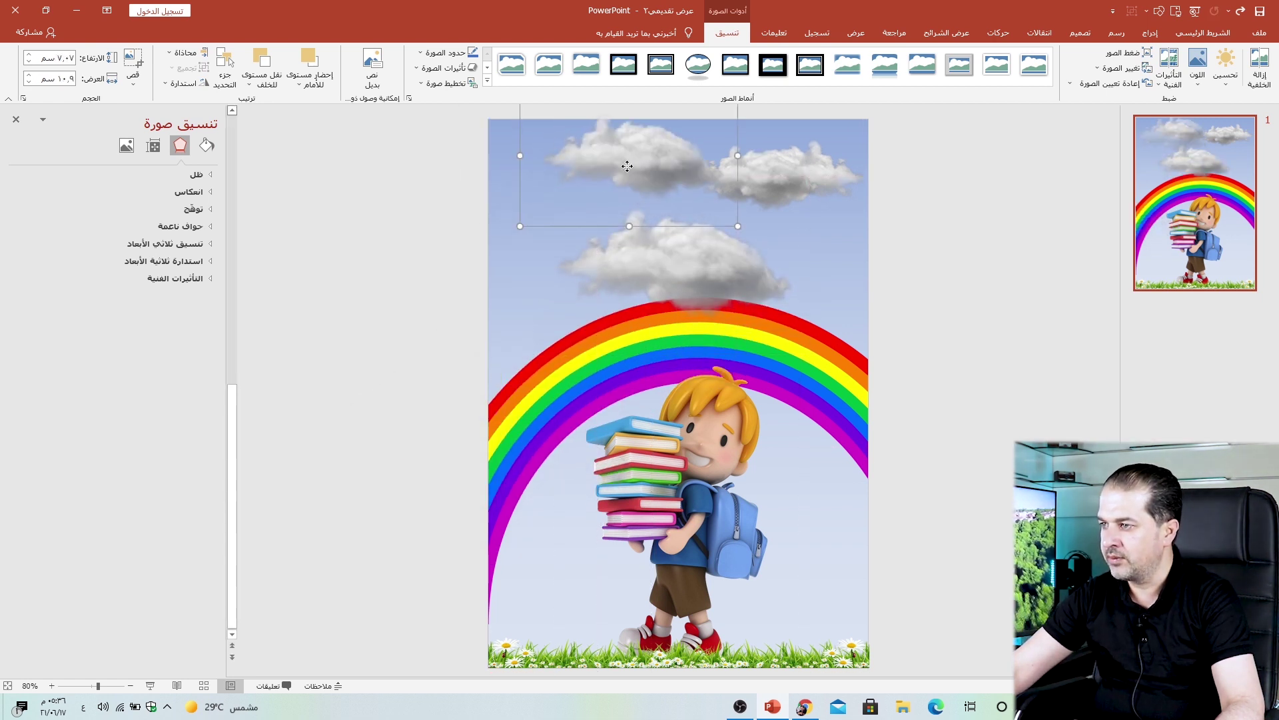
left_click_drag(628, 165, 583, 194)
right_click(583, 194)
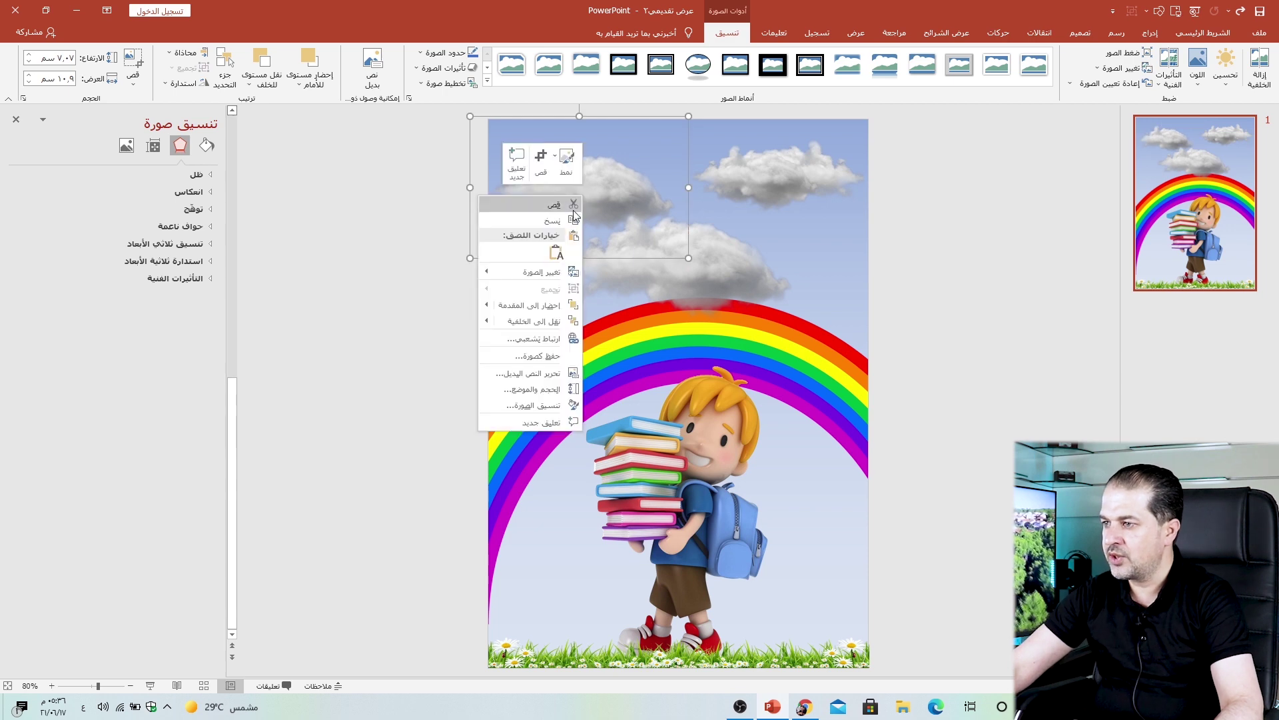
left_click(351, 290)
left_click(350, 290)
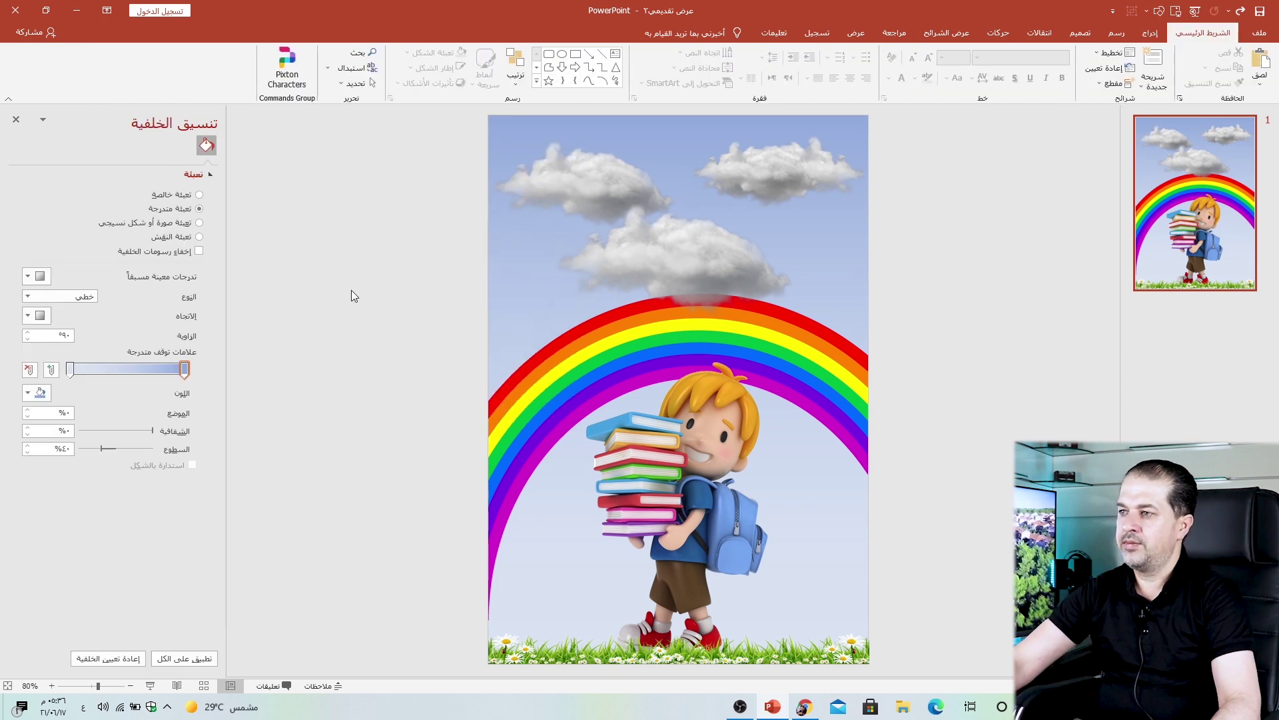
Nudge the centre cloud up and send the clouds to the back.
left_click(704, 254)
left_click_drag(704, 253, 722, 242)
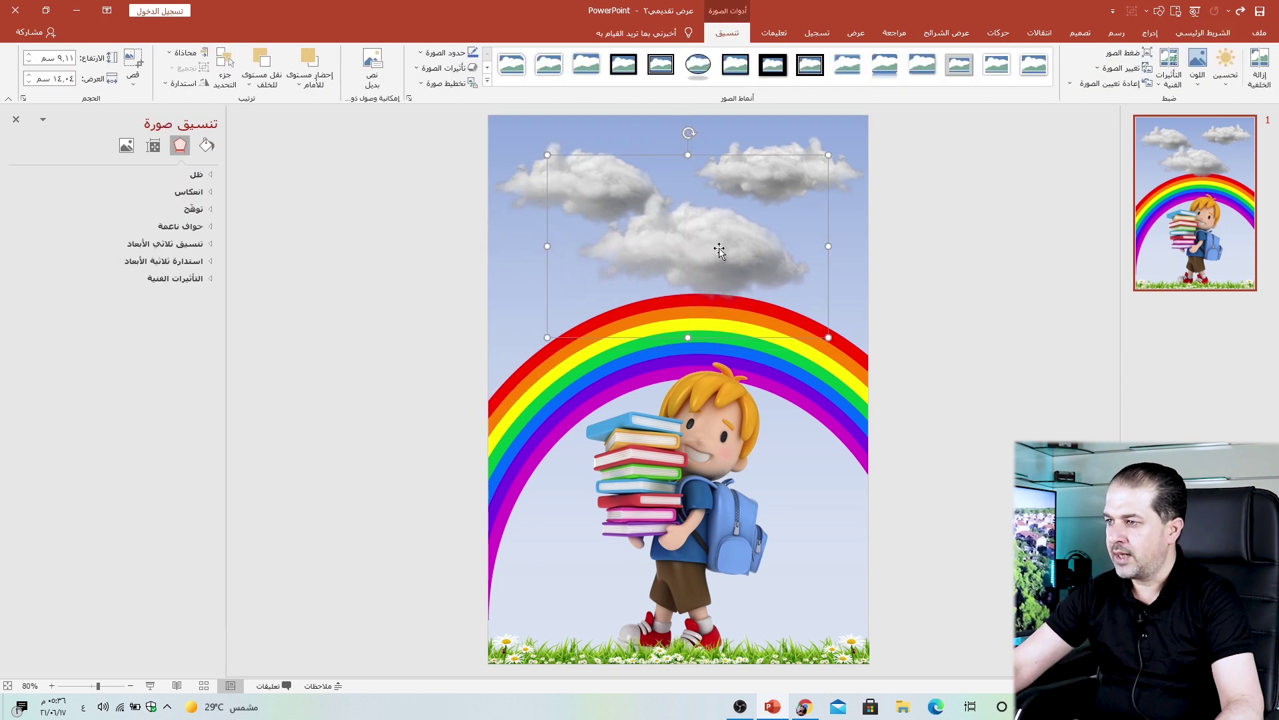
right_click(719, 248)
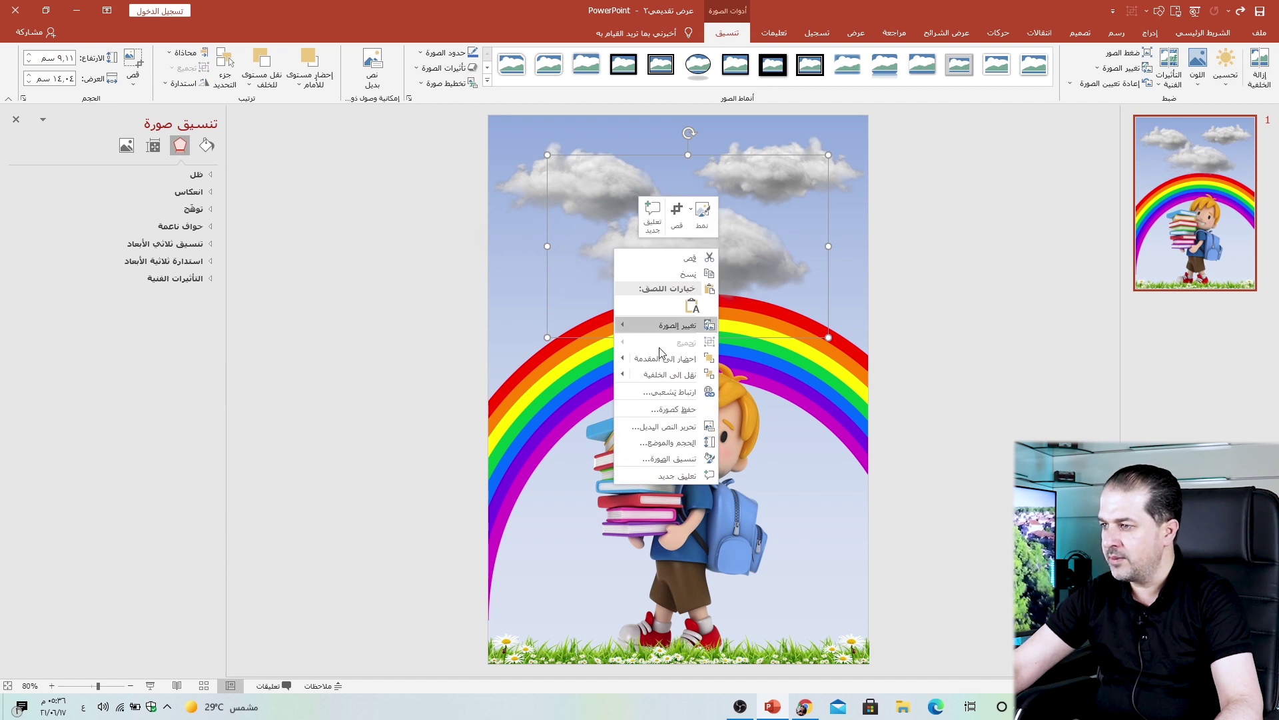
left_click(643, 371)
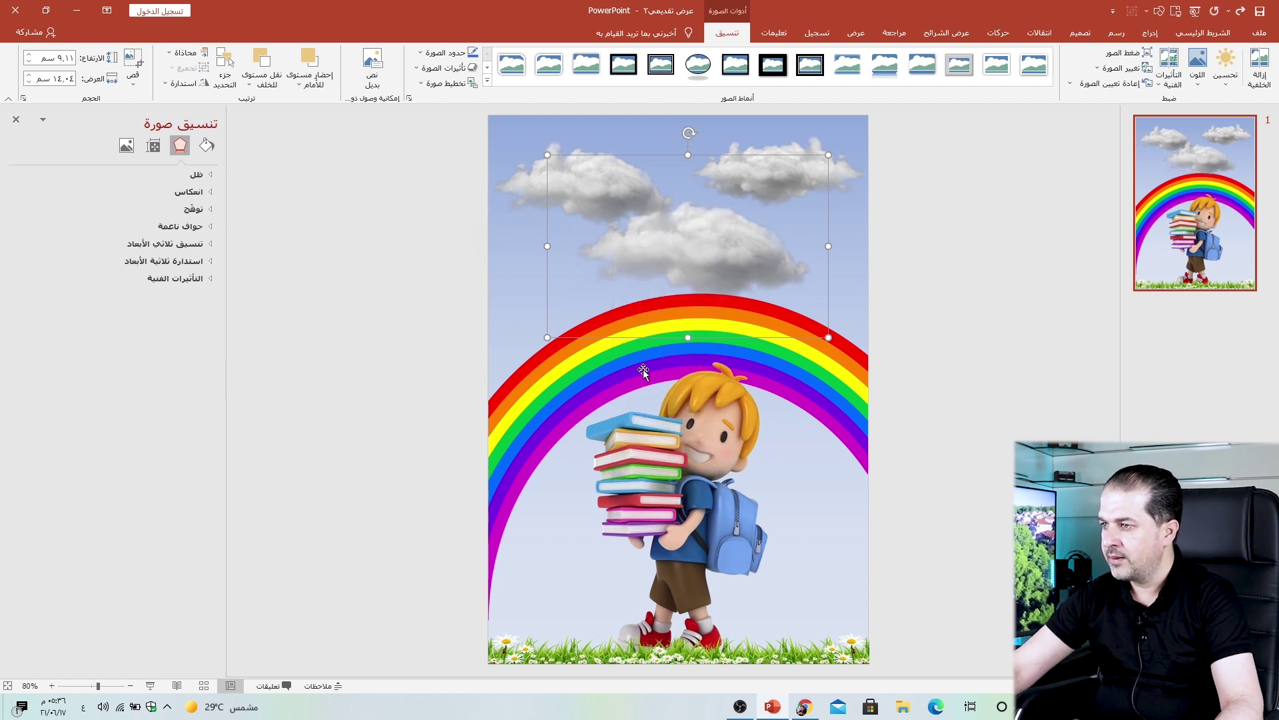
right_click(525, 189)
left_click(469, 306)
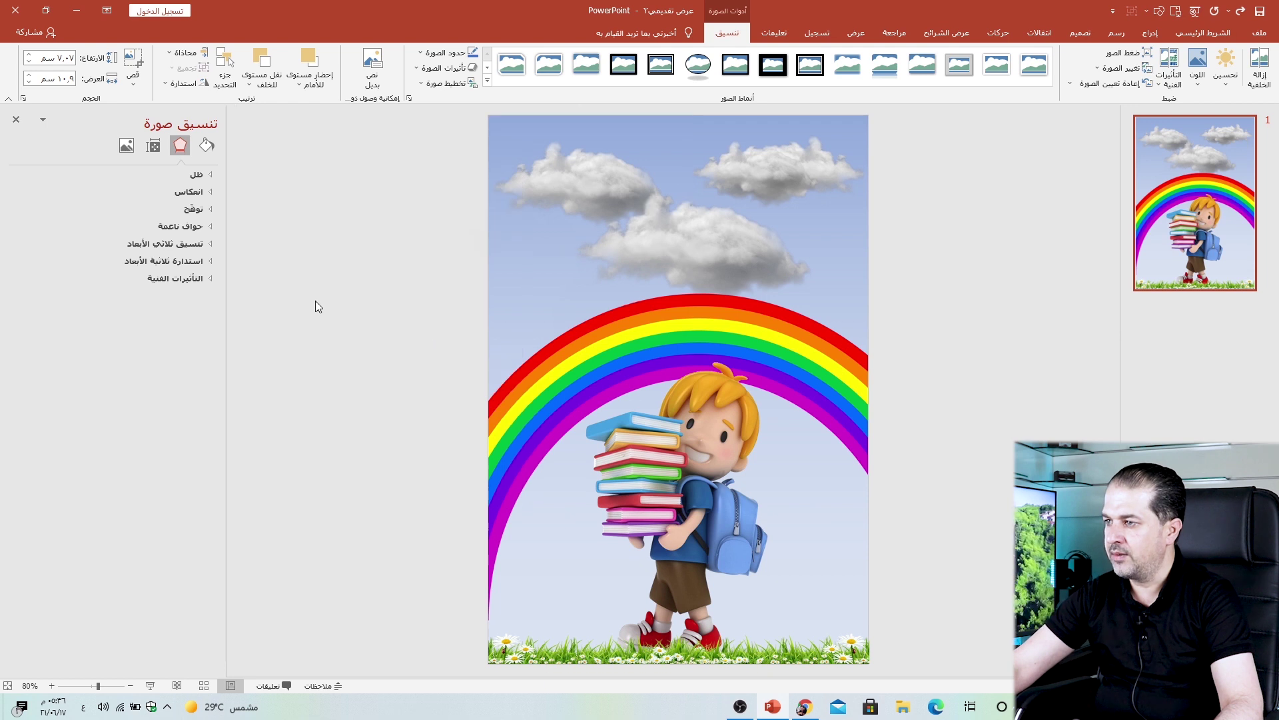
left_click(315, 301)
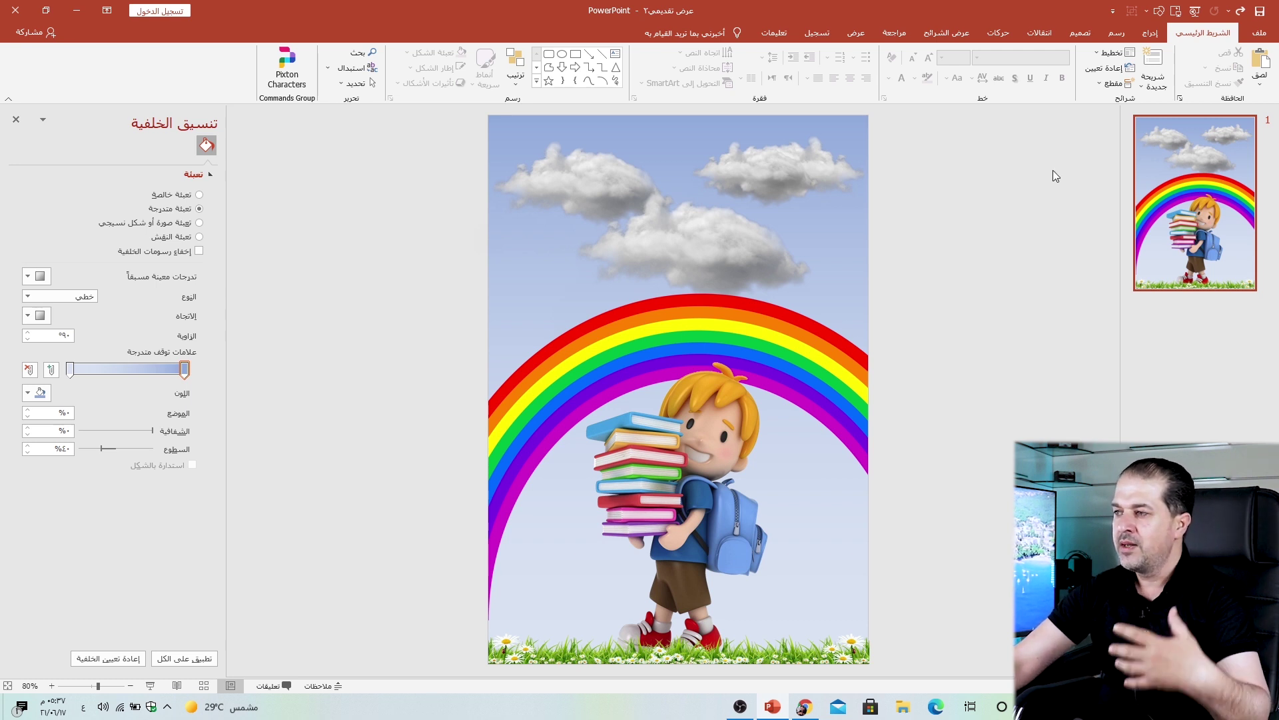
Add a WordArt letter B at font size 80, tilted on the rainbow's left side.
left_click(1151, 33)
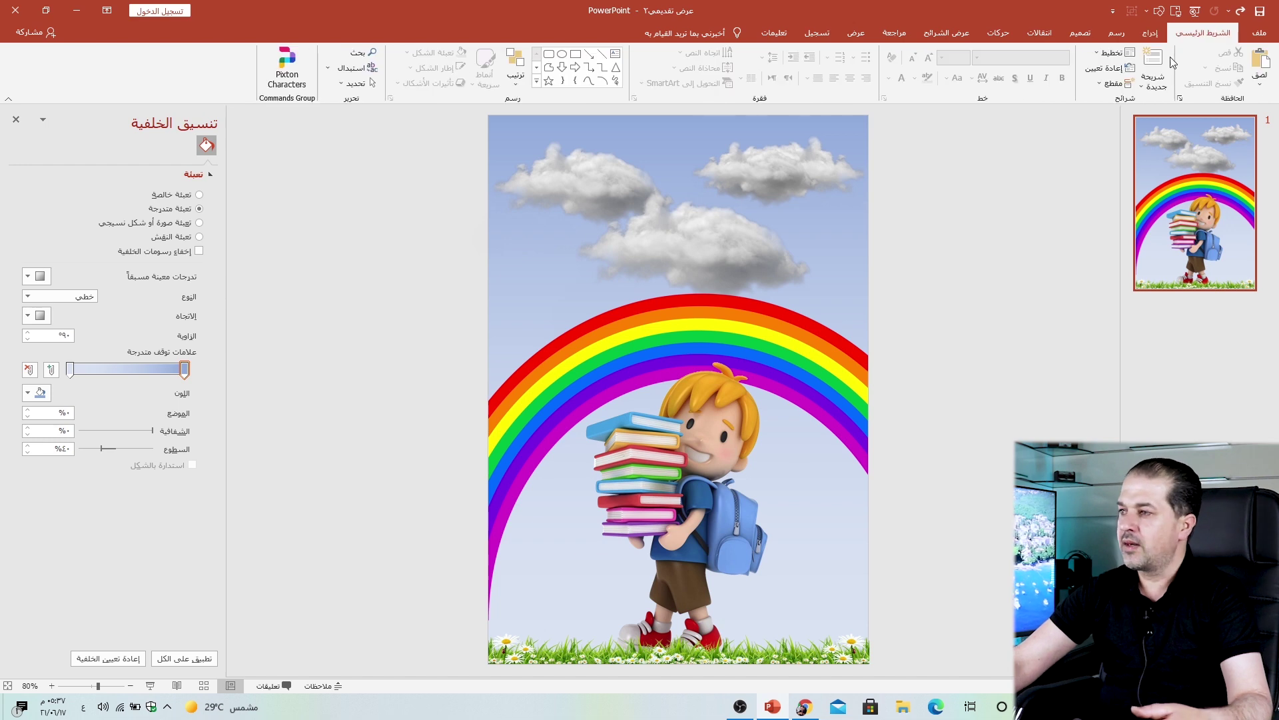
left_click(565, 83)
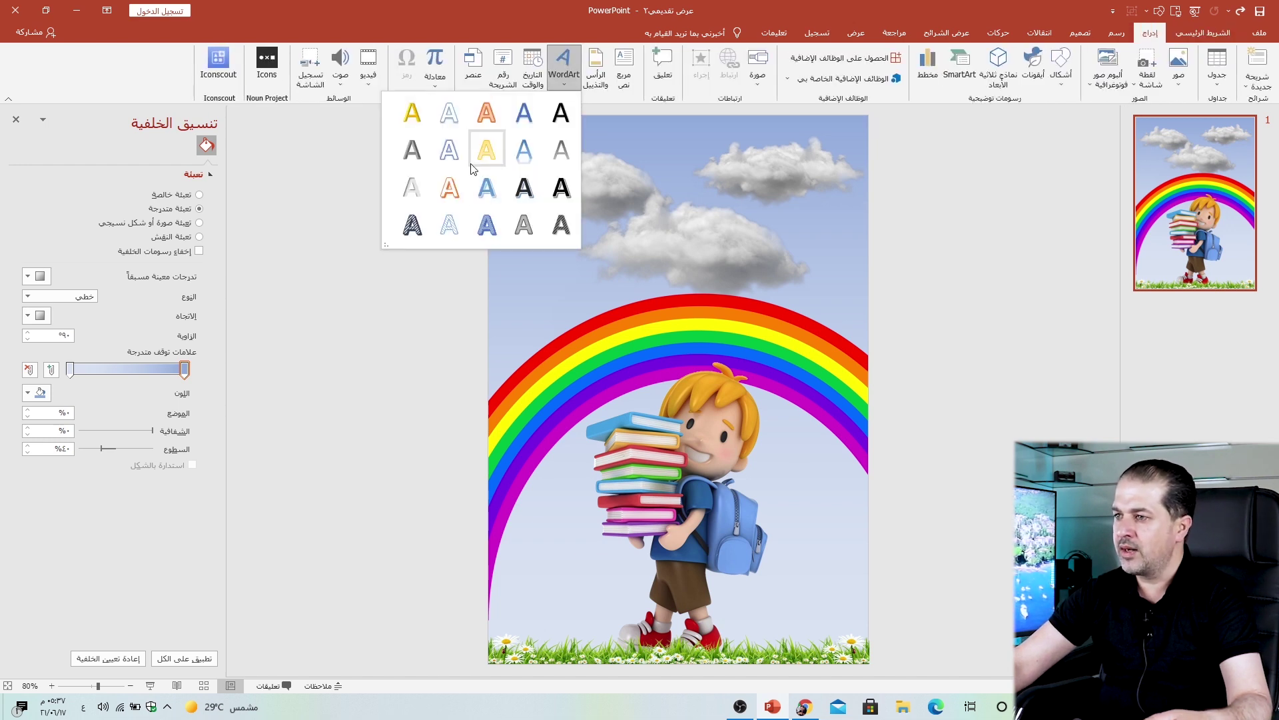
left_click(451, 189)
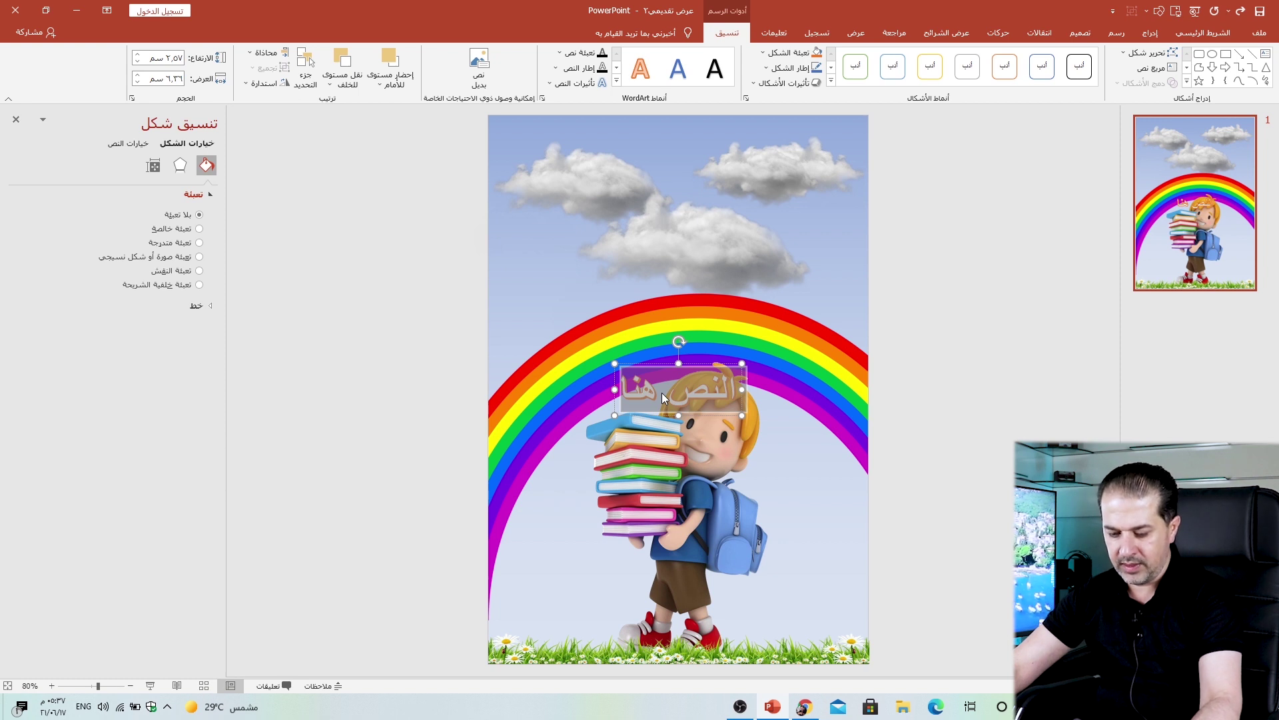
type("B")
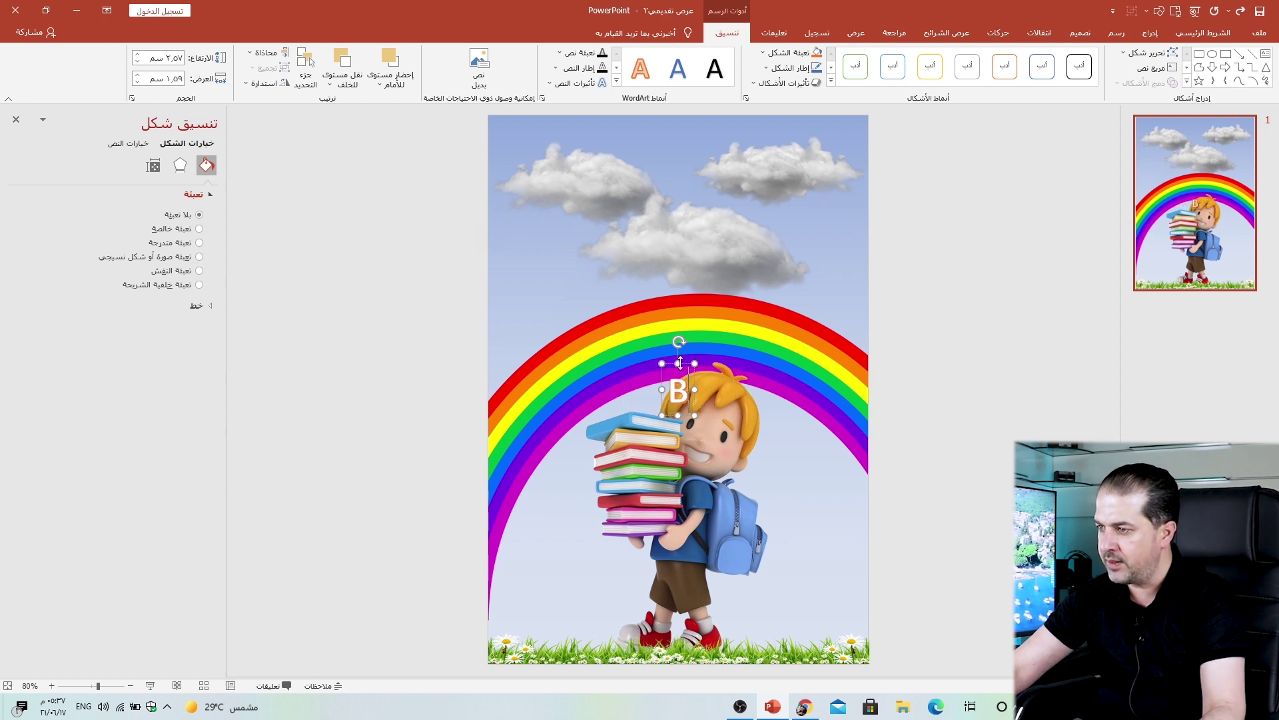
left_click_drag(685, 364, 504, 388)
left_click(1203, 33)
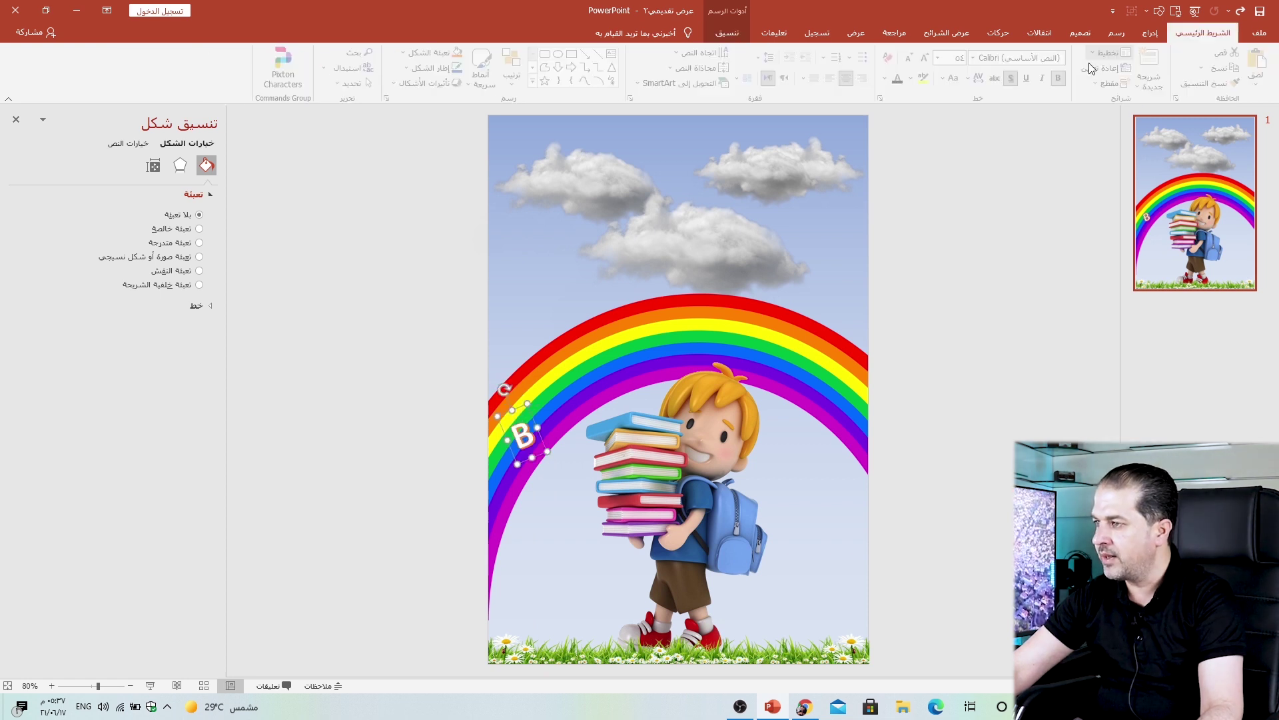
left_click(931, 64)
left_click(931, 64)
left_click(931, 64)
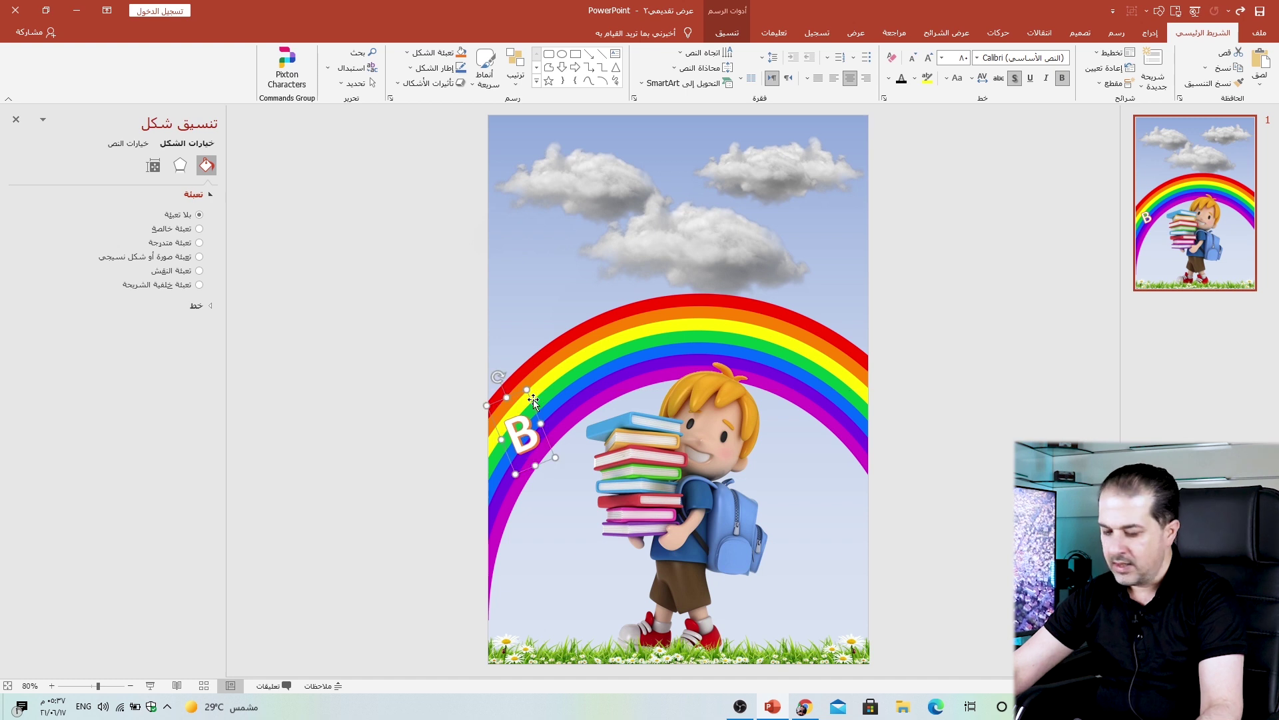
left_click_drag(534, 404, 541, 410)
Copy the B higher up the rainbow, change it to W, and rotate it along the arc.
left_click_drag(556, 454, 583, 367)
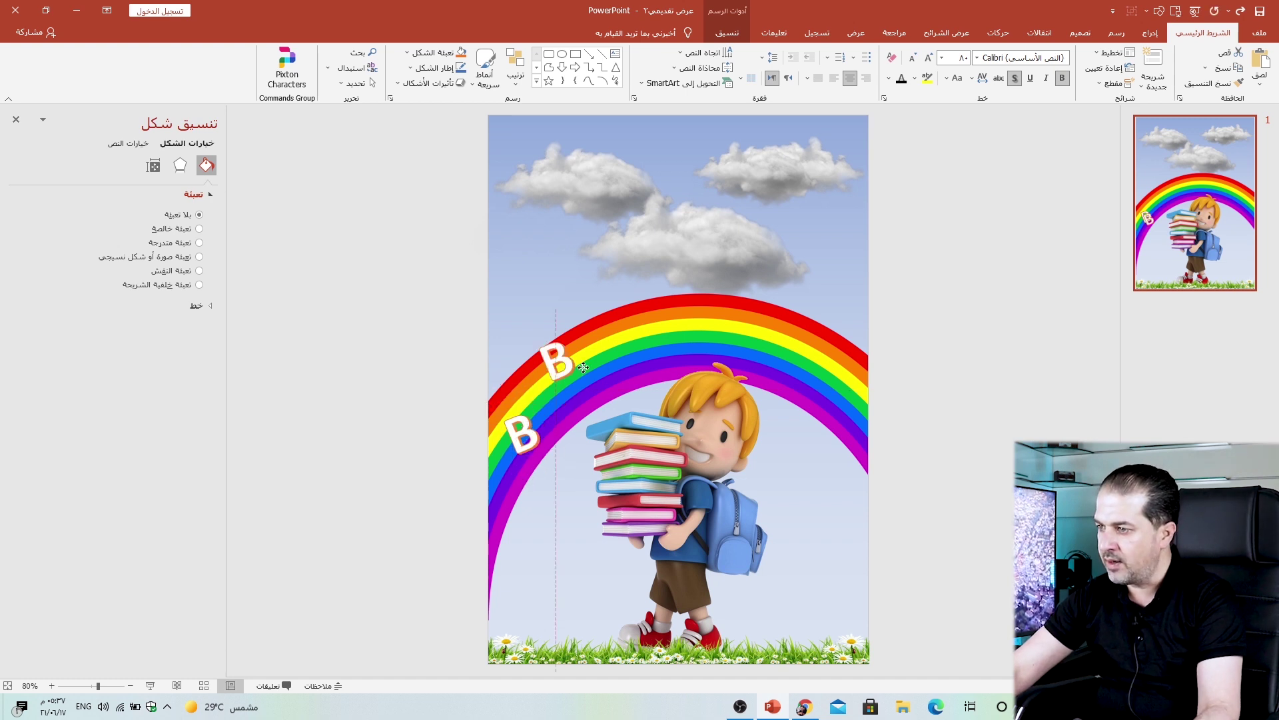
double_click(565, 364)
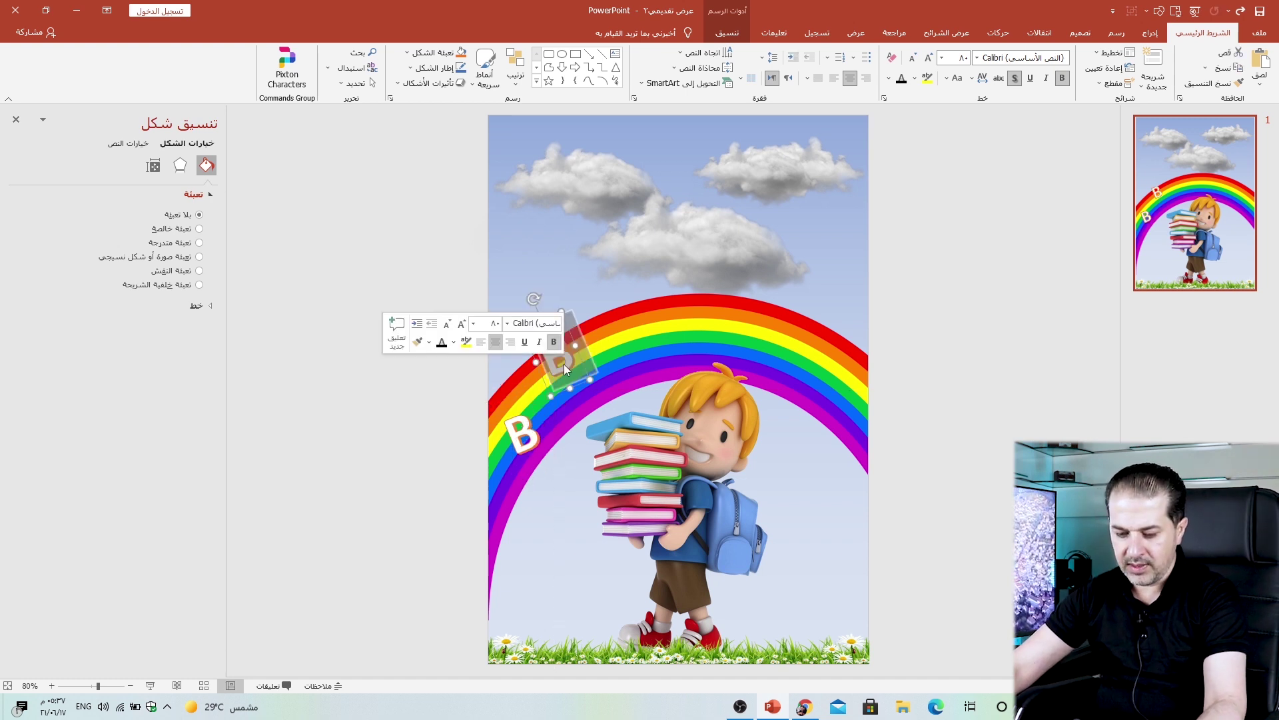
type("W")
mouse_move(534, 299)
left_mouse_down()
mouse_move(585, 305)
mouse_move(607, 343)
mouse_move(667, 290)
left_mouse_up()
left_click(659, 327)
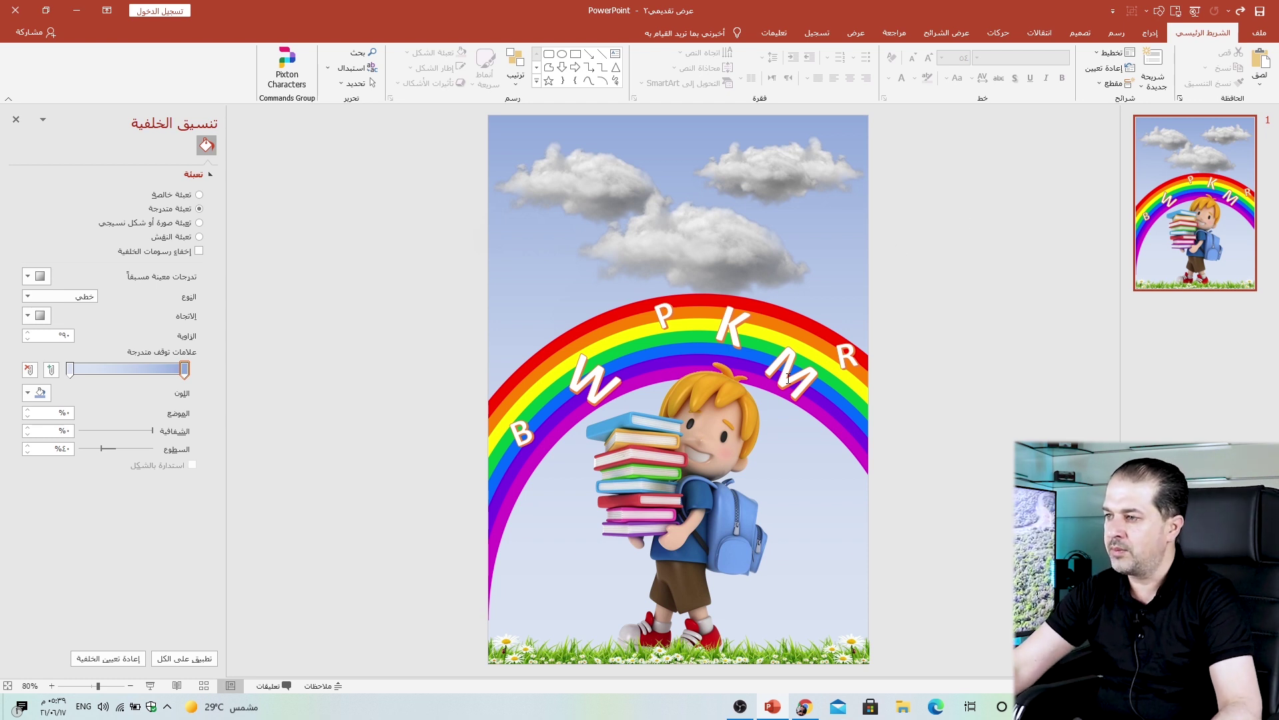
Turn the M and W letters nearly upright and fine-tune the M's position.
left_click(824, 331)
left_click_drag(837, 326, 782, 286)
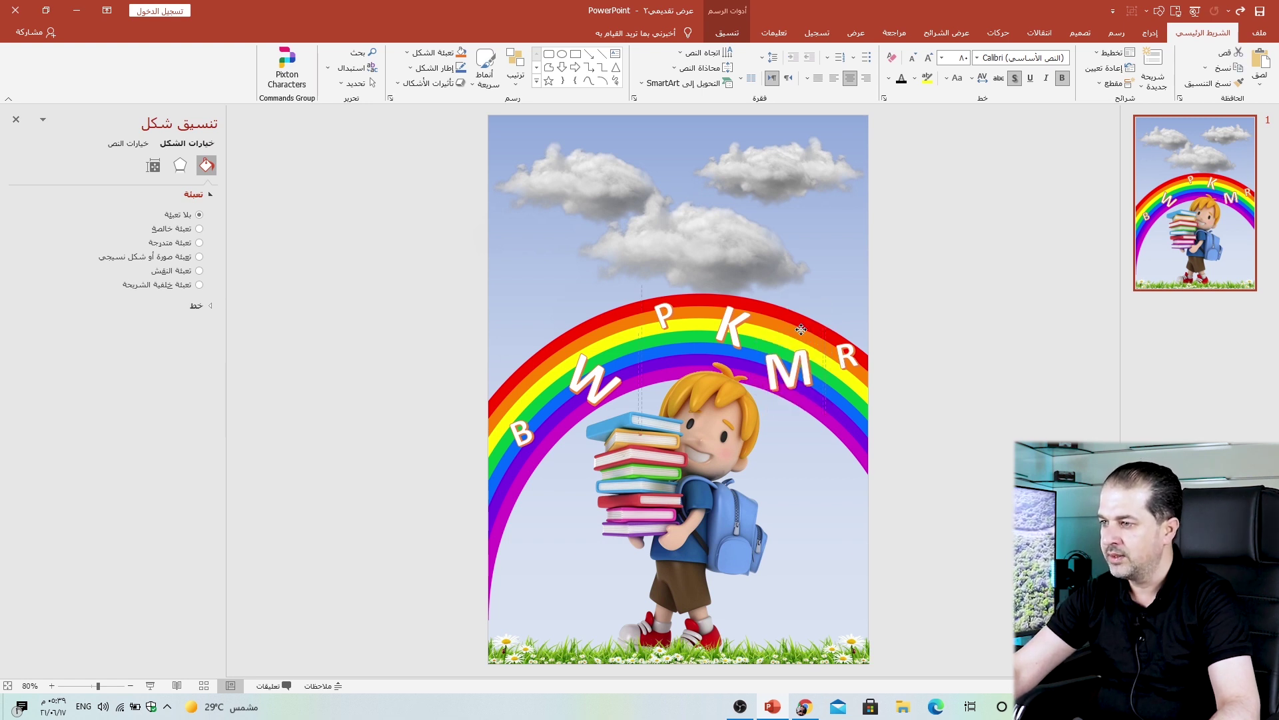
left_click_drag(806, 331, 801, 327)
left_click(600, 345)
left_click_drag(626, 331, 608, 338)
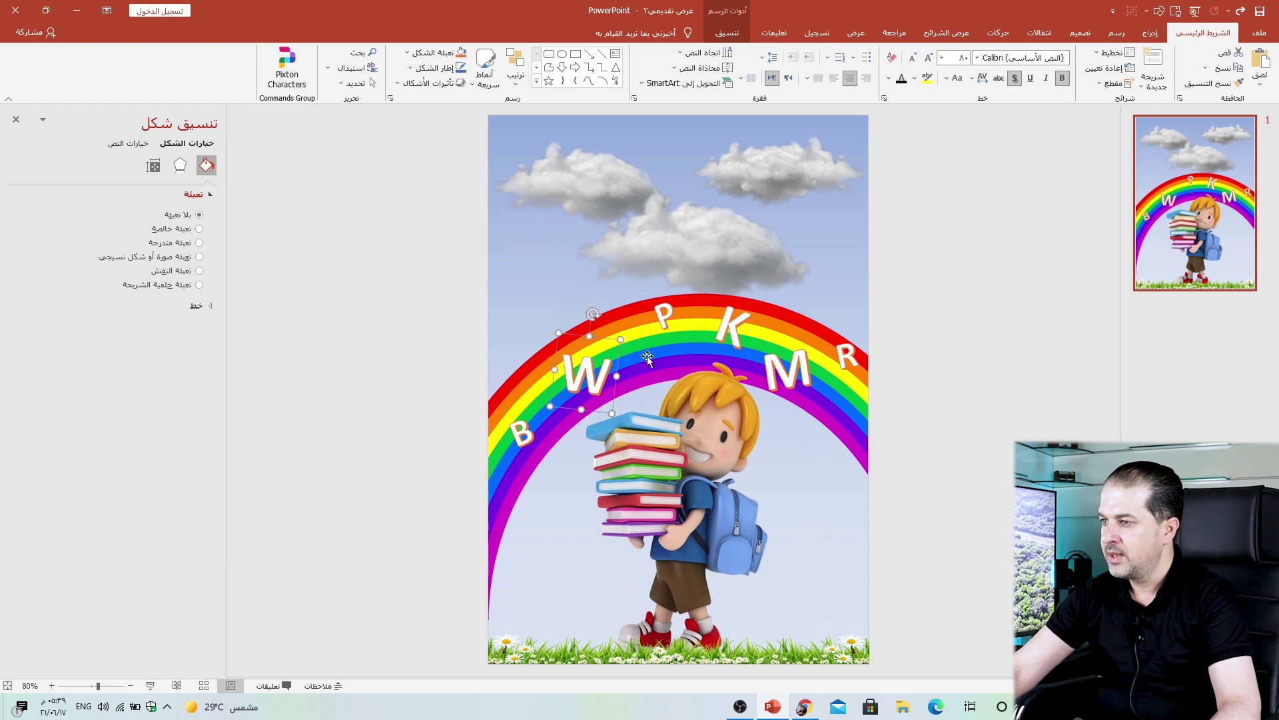
left_click(1040, 329)
Draw a rounded pill-shaped banner at the top of the slide with a blue style.
left_click(1149, 32)
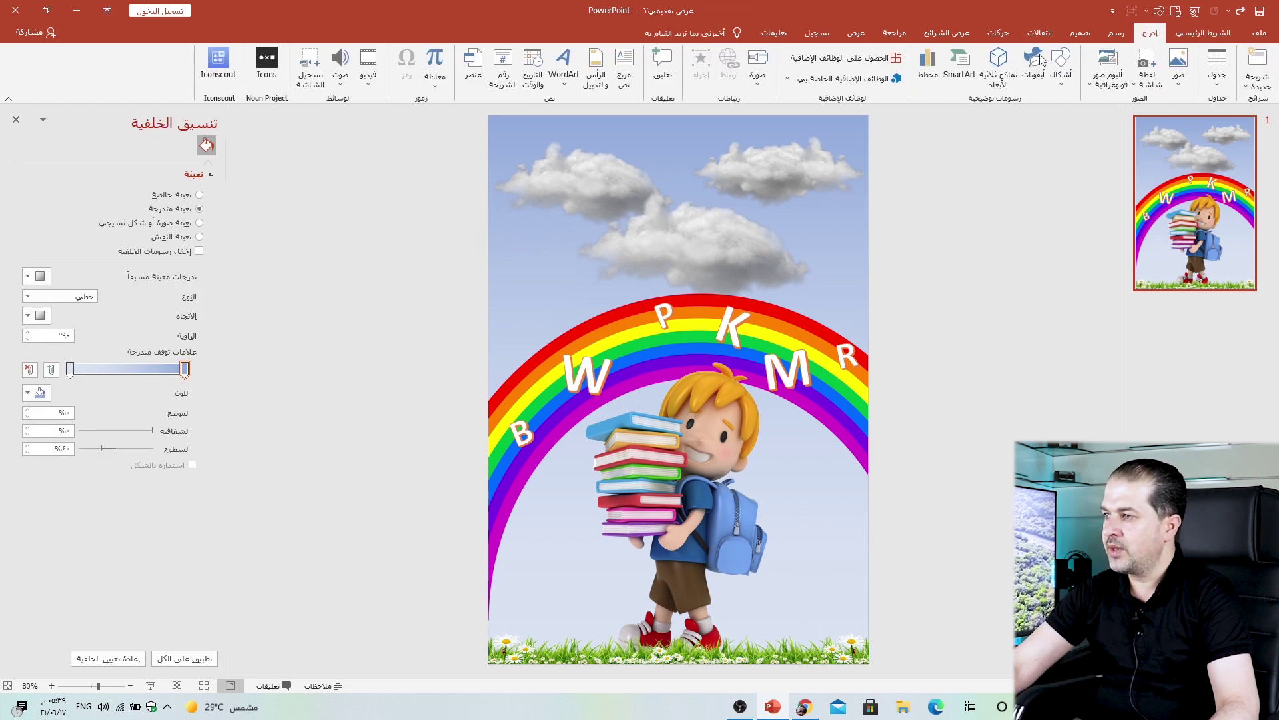
left_click(1060, 74)
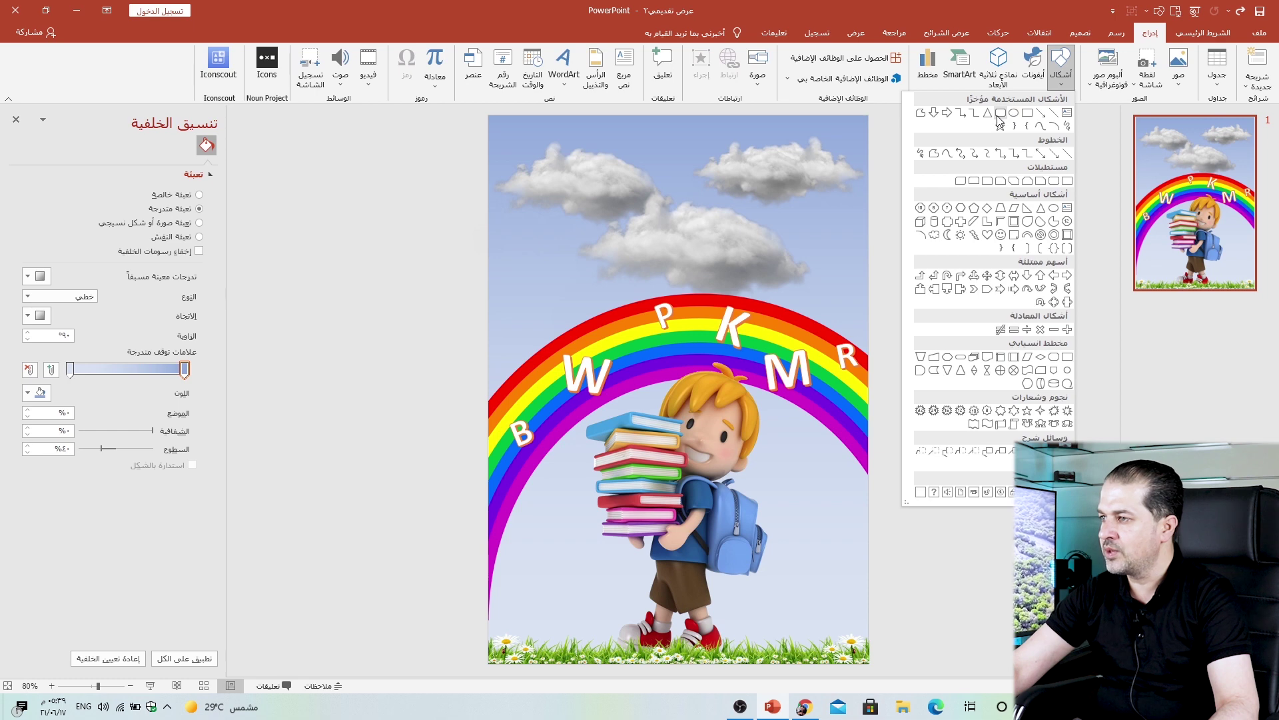
left_click(999, 118)
left_click_drag(561, 138, 823, 183)
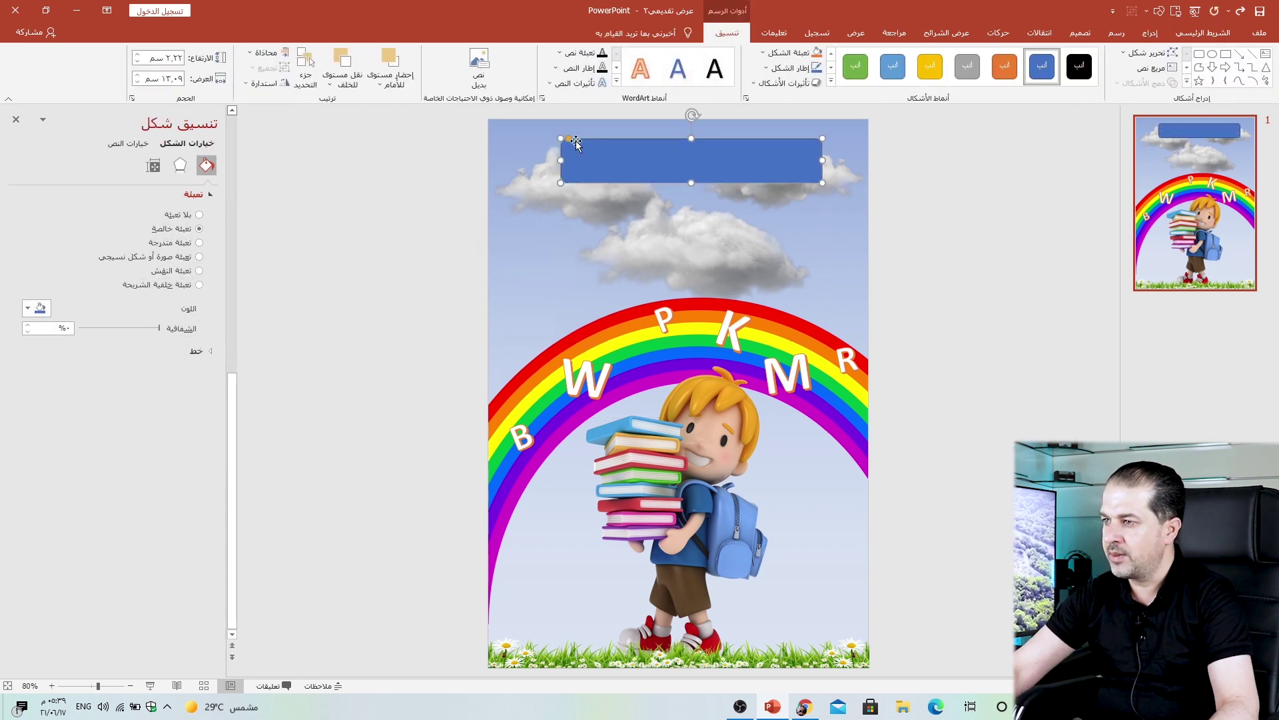
left_click_drag(569, 138, 584, 138)
left_click_drag(670, 154, 660, 151)
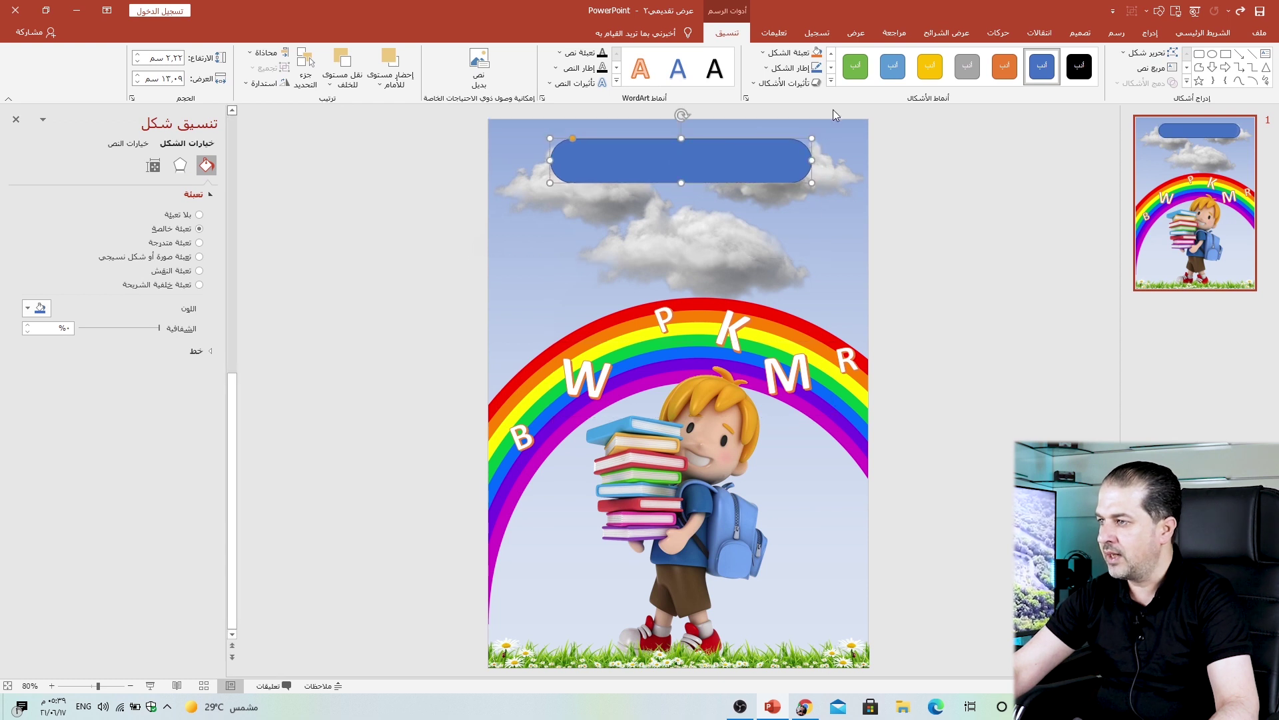
left_click(831, 80)
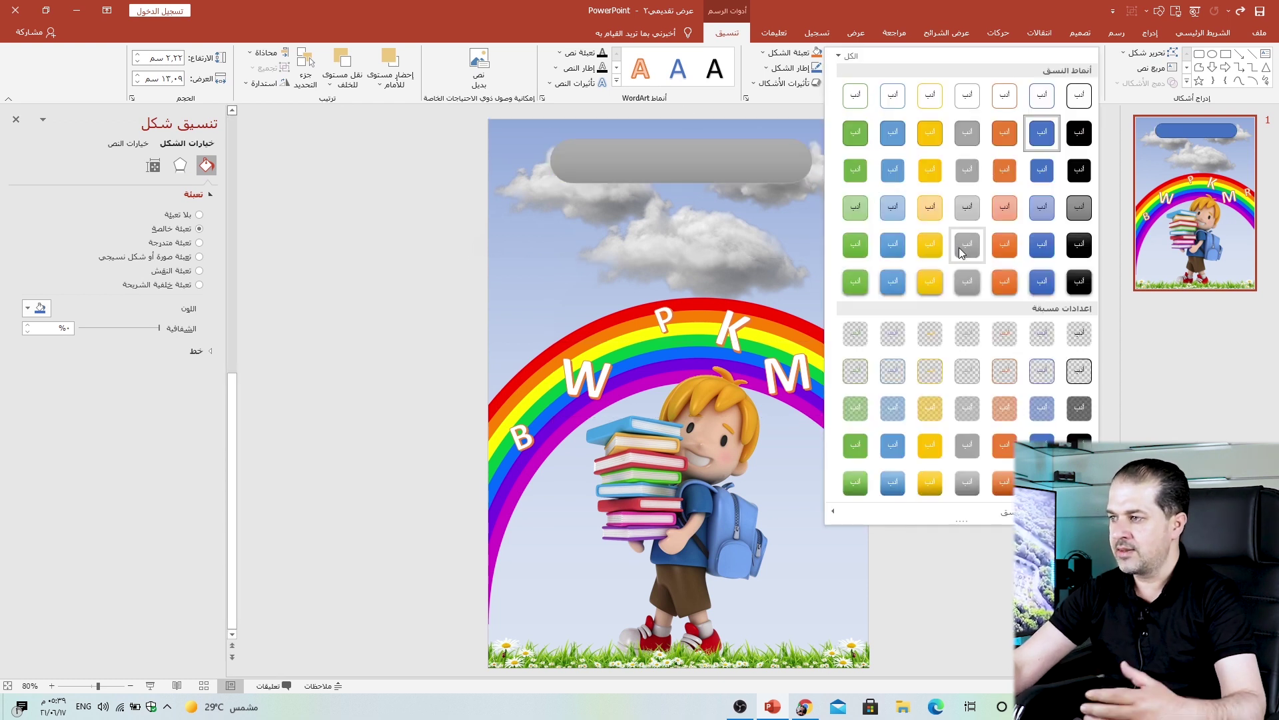
left_click(1048, 283)
Give the banner a gradient fill with two darker blue stops, then draw a text box over the middle cloud.
left_click(198, 243)
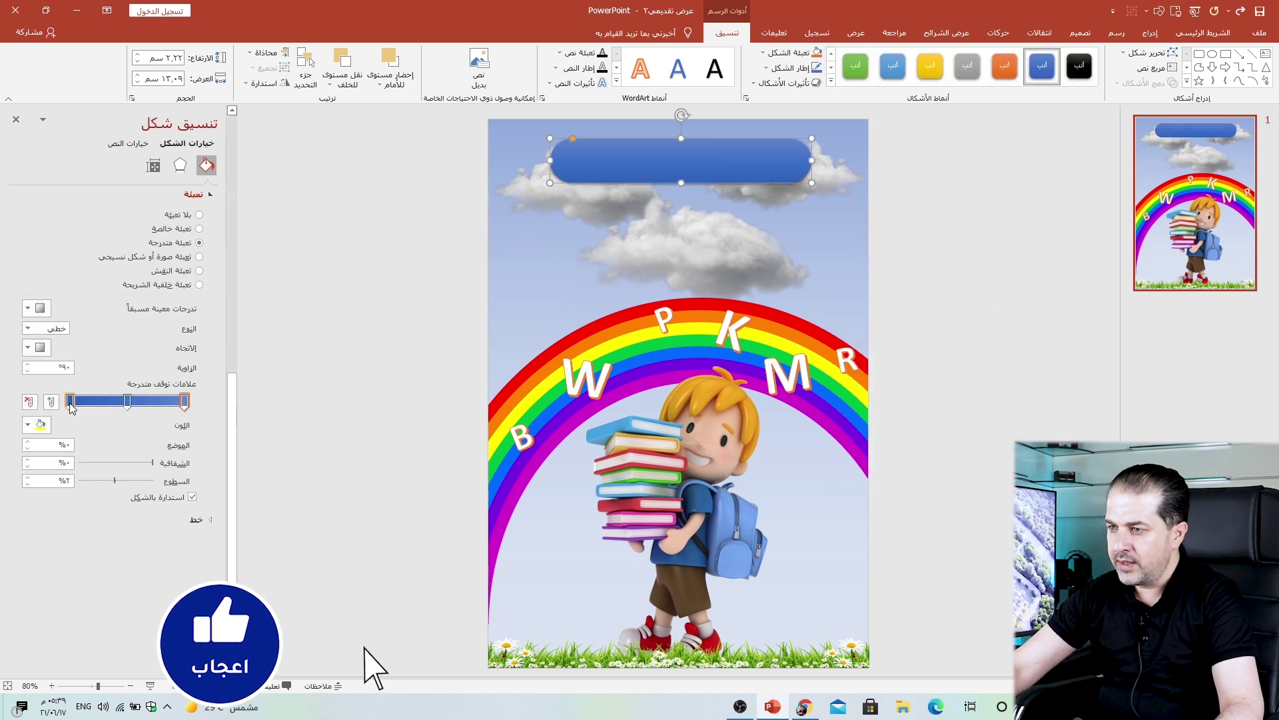
left_click(41, 425)
left_click(57, 545)
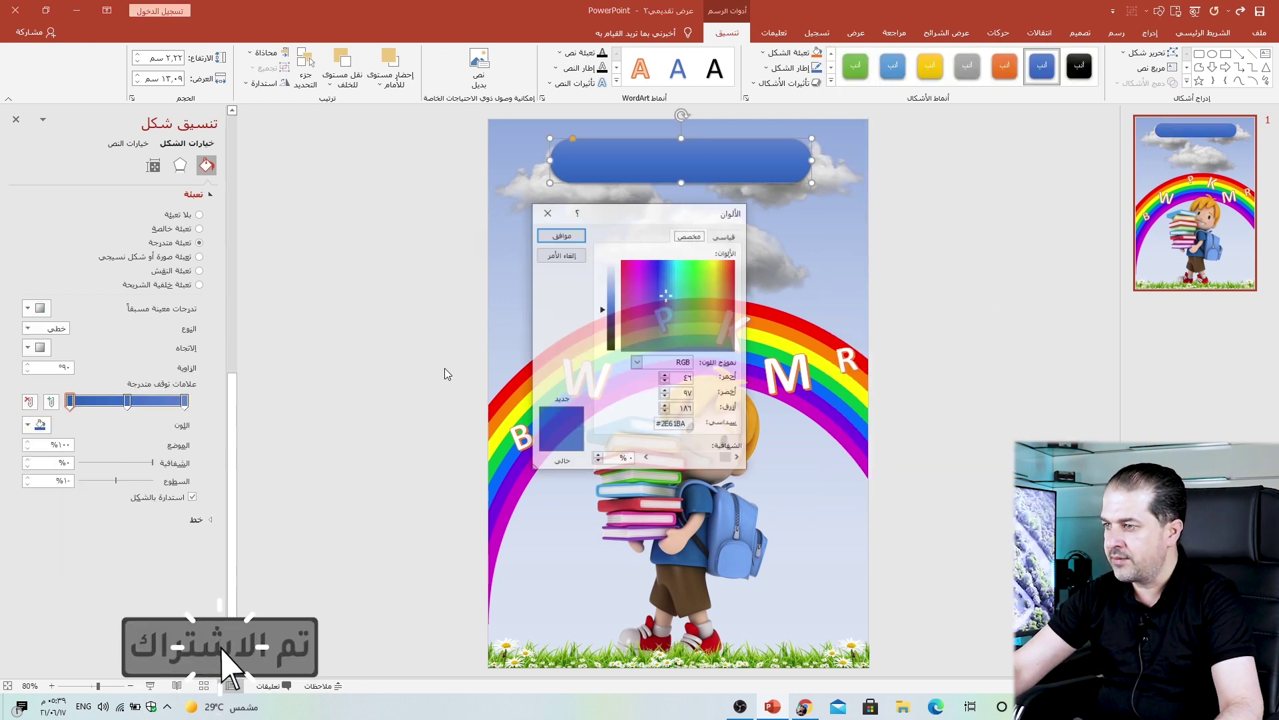
left_click_drag(614, 311, 613, 326)
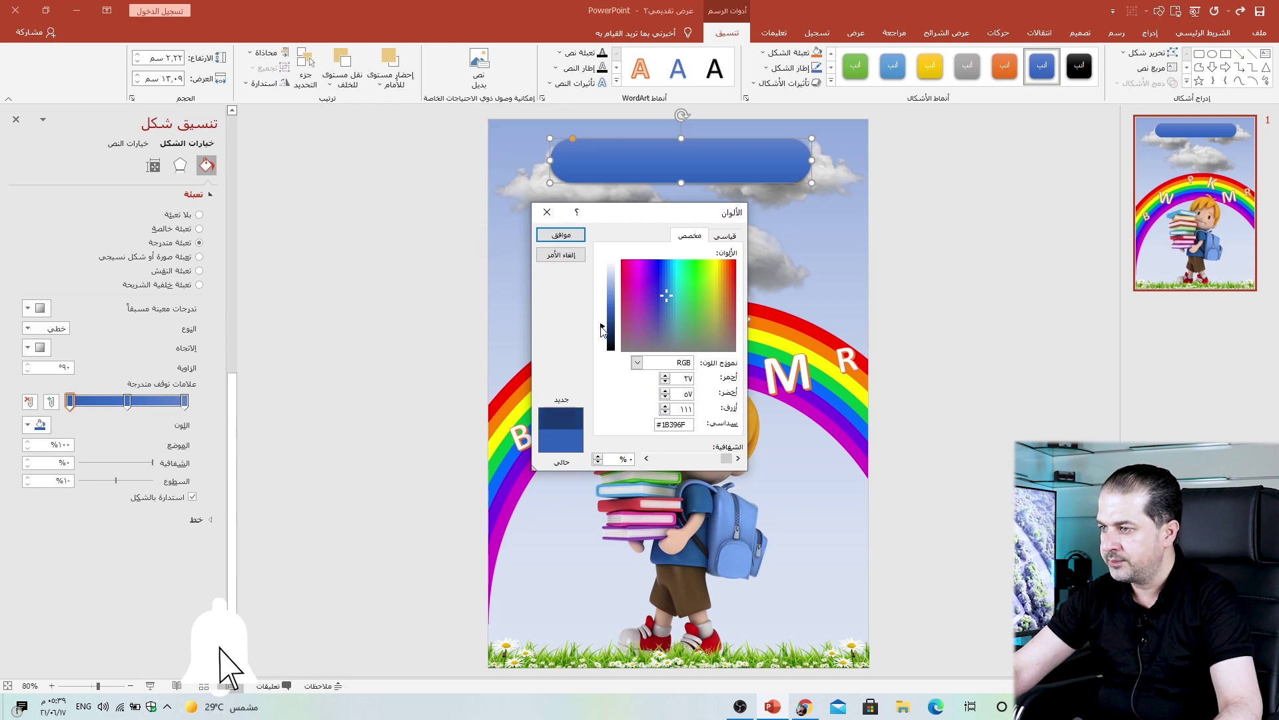
left_click(572, 240)
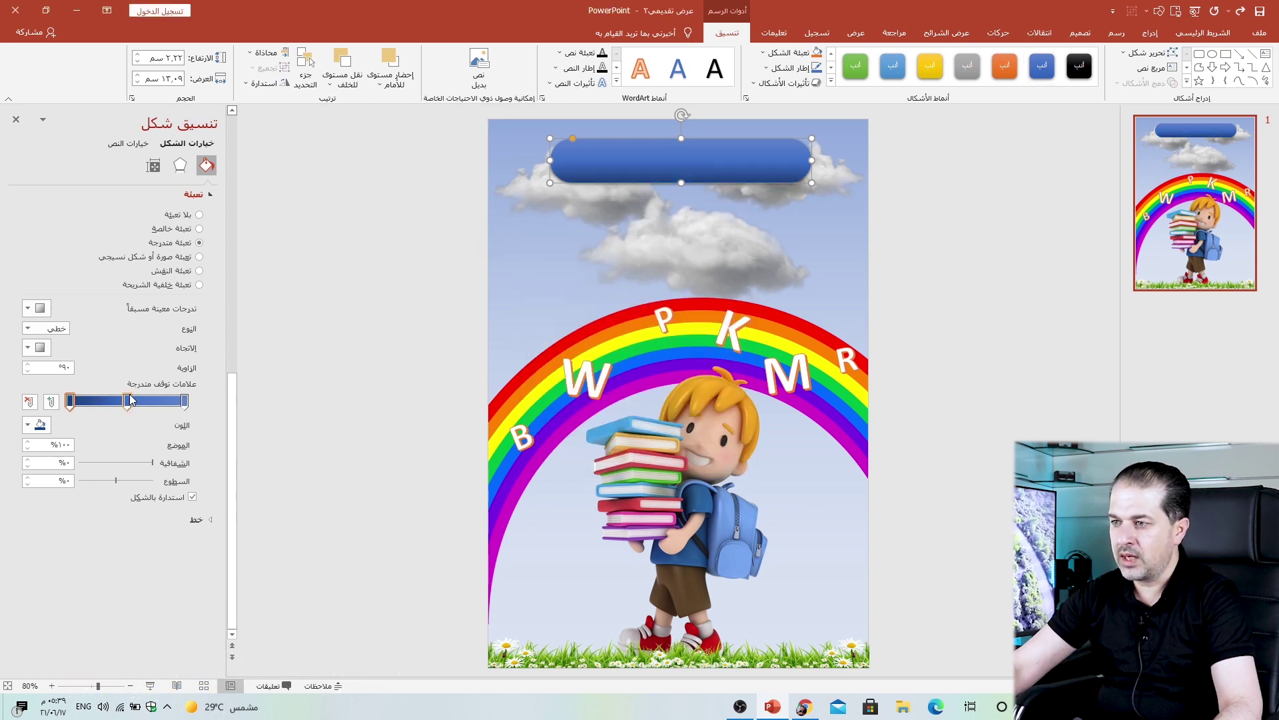
left_click(36, 424)
left_click(76, 567)
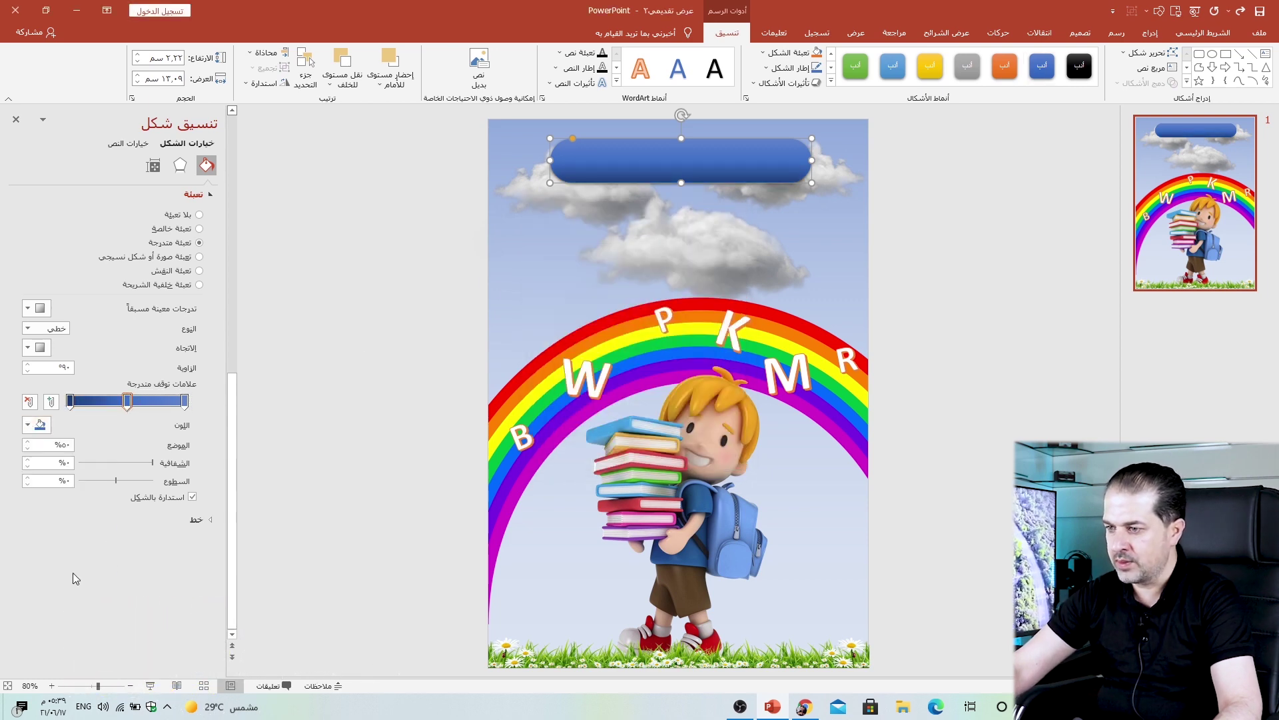
left_click_drag(603, 307, 603, 330)
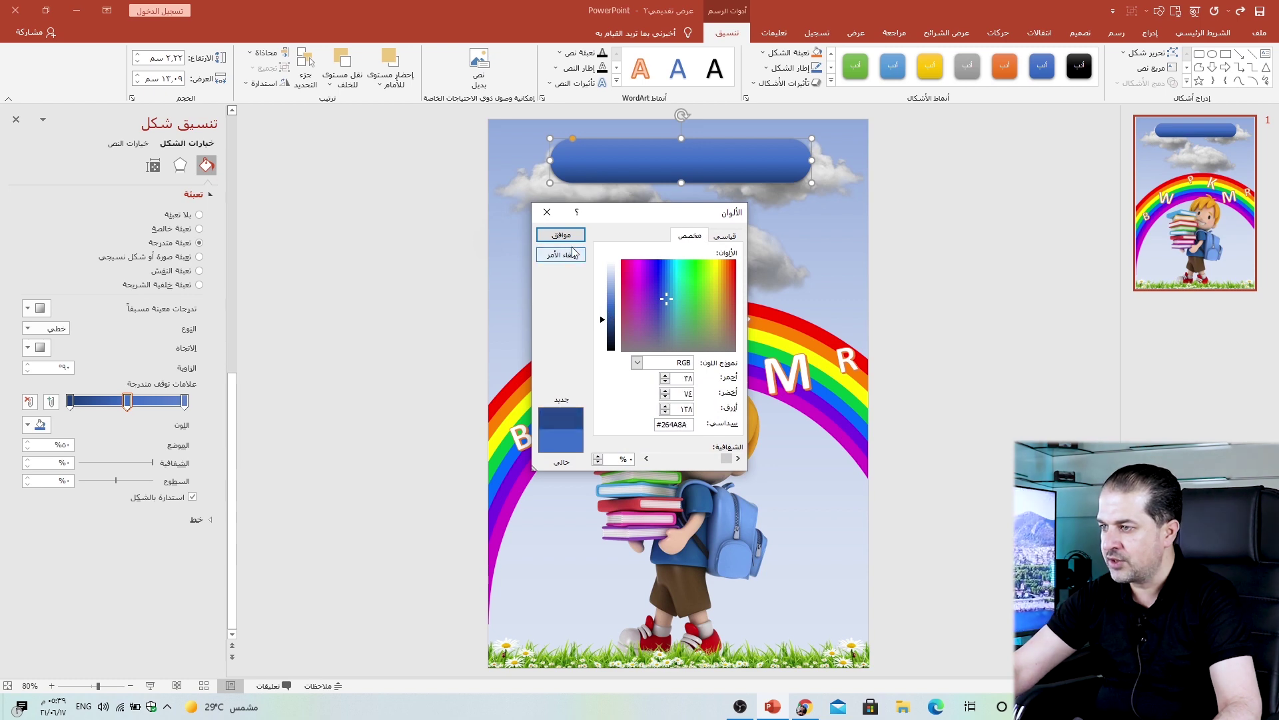
left_click(561, 234)
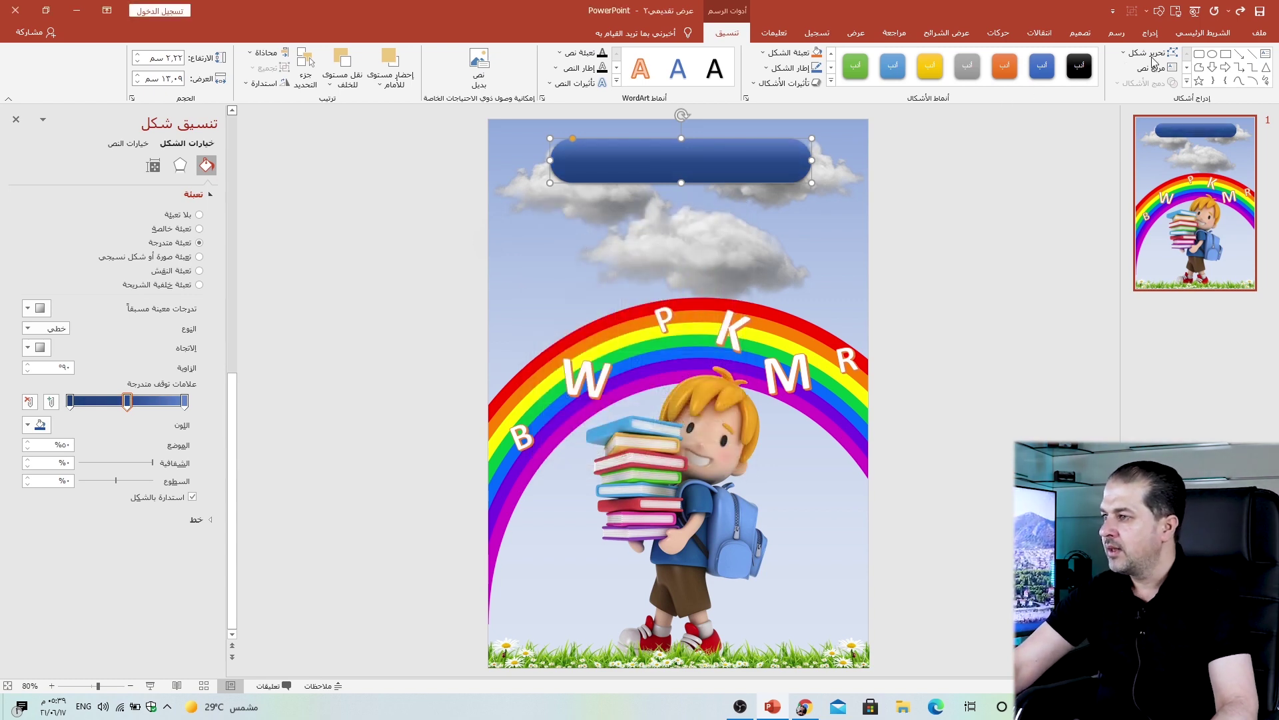
left_click(1153, 33)
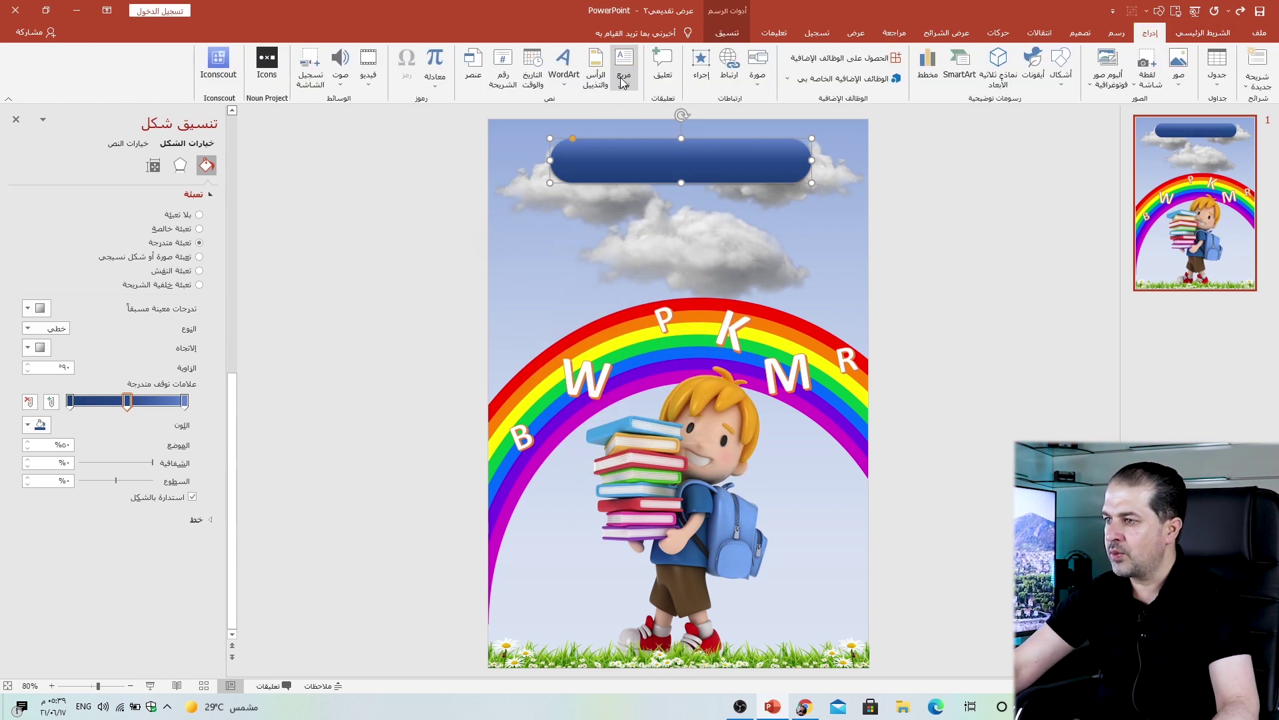
left_click_drag(597, 277, 593, 274)
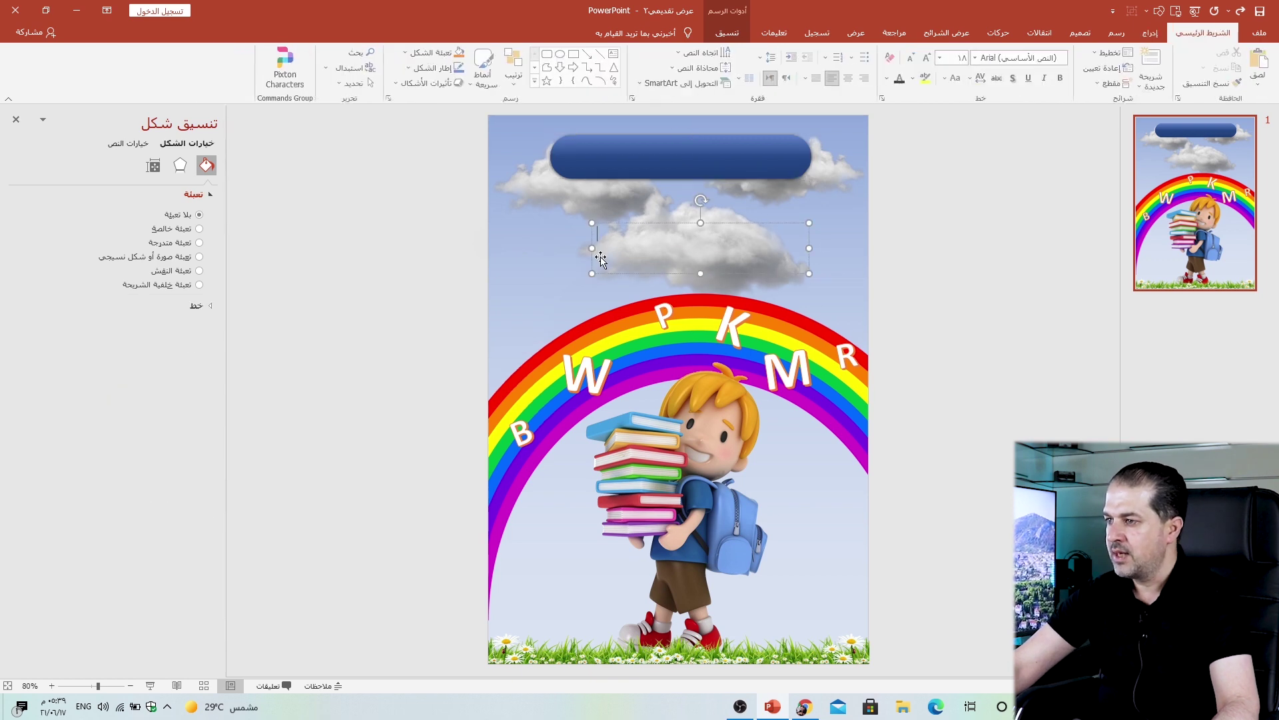
Translate the Arabic phrase to 'My friend in English' in Google Translate and copy the result.
left_click(803, 709)
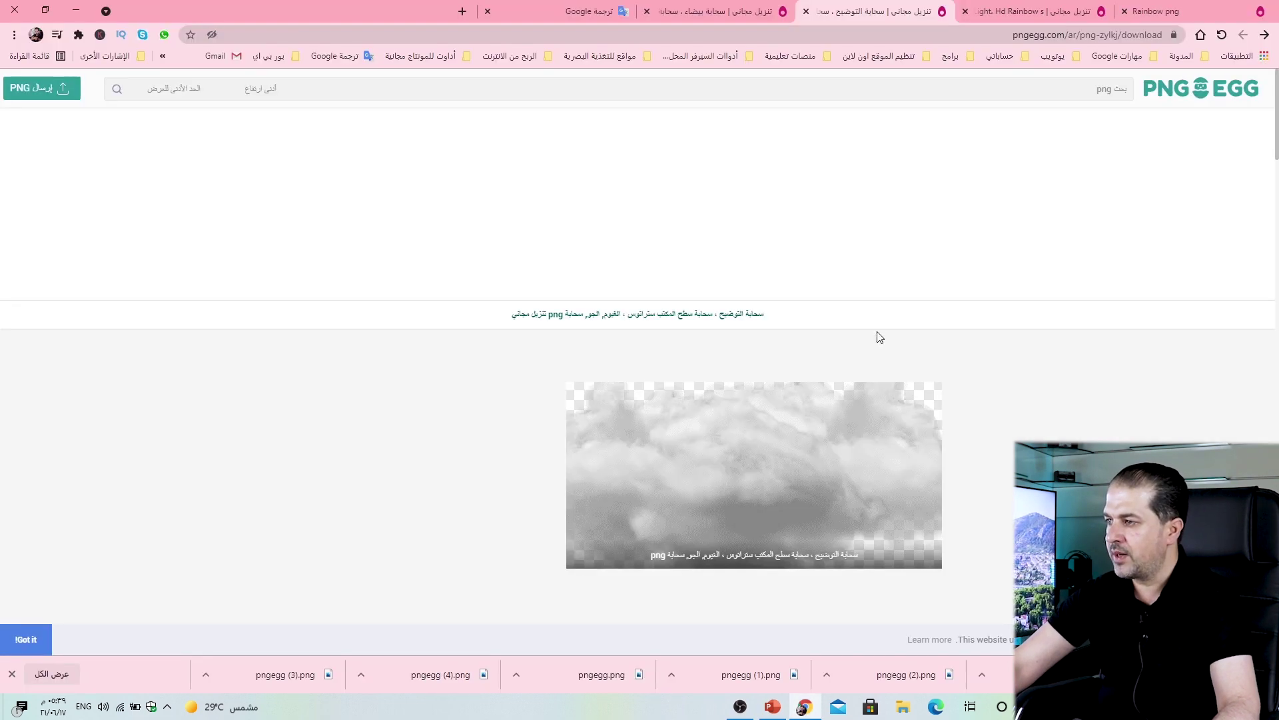
left_click(550, 22)
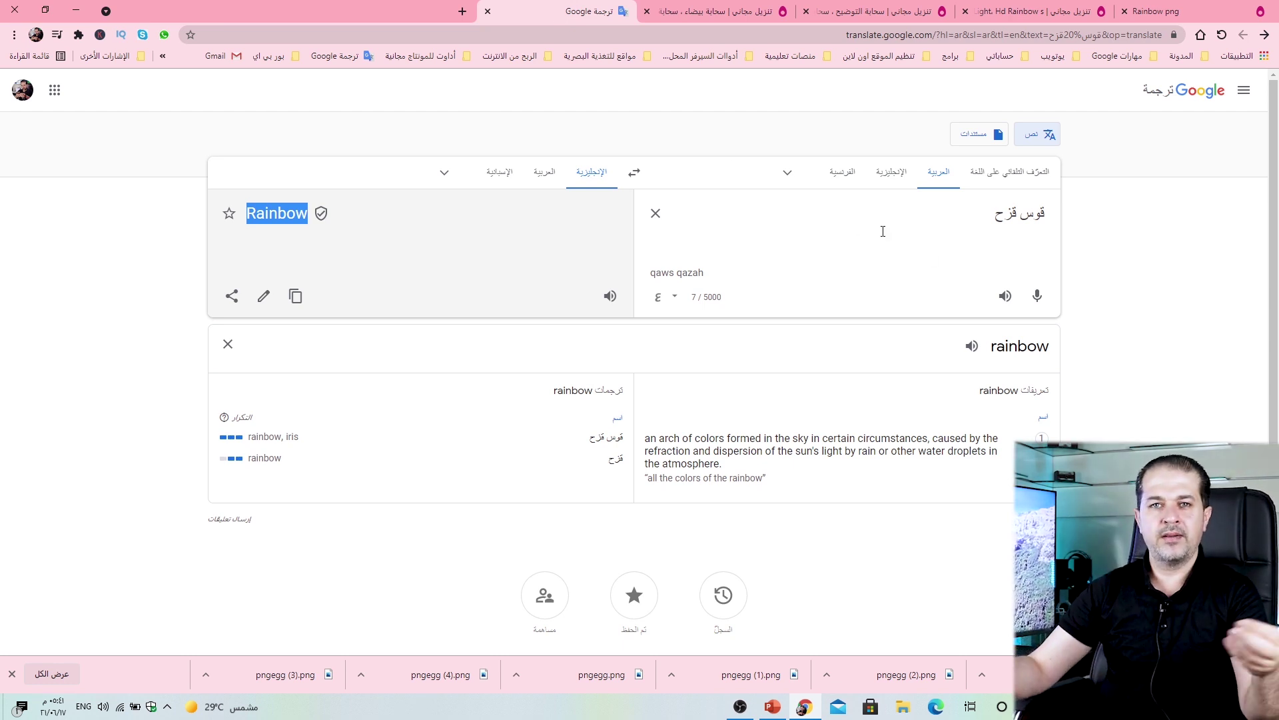
left_click(772, 706)
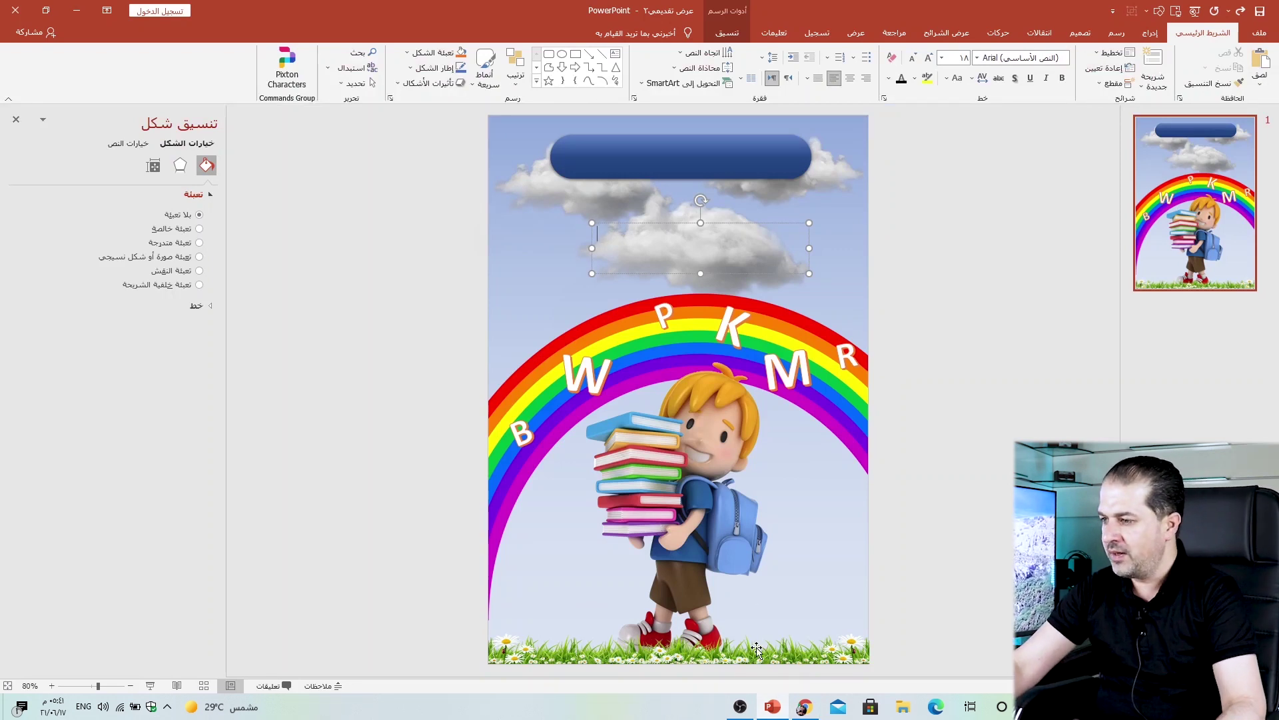
left_click(807, 708)
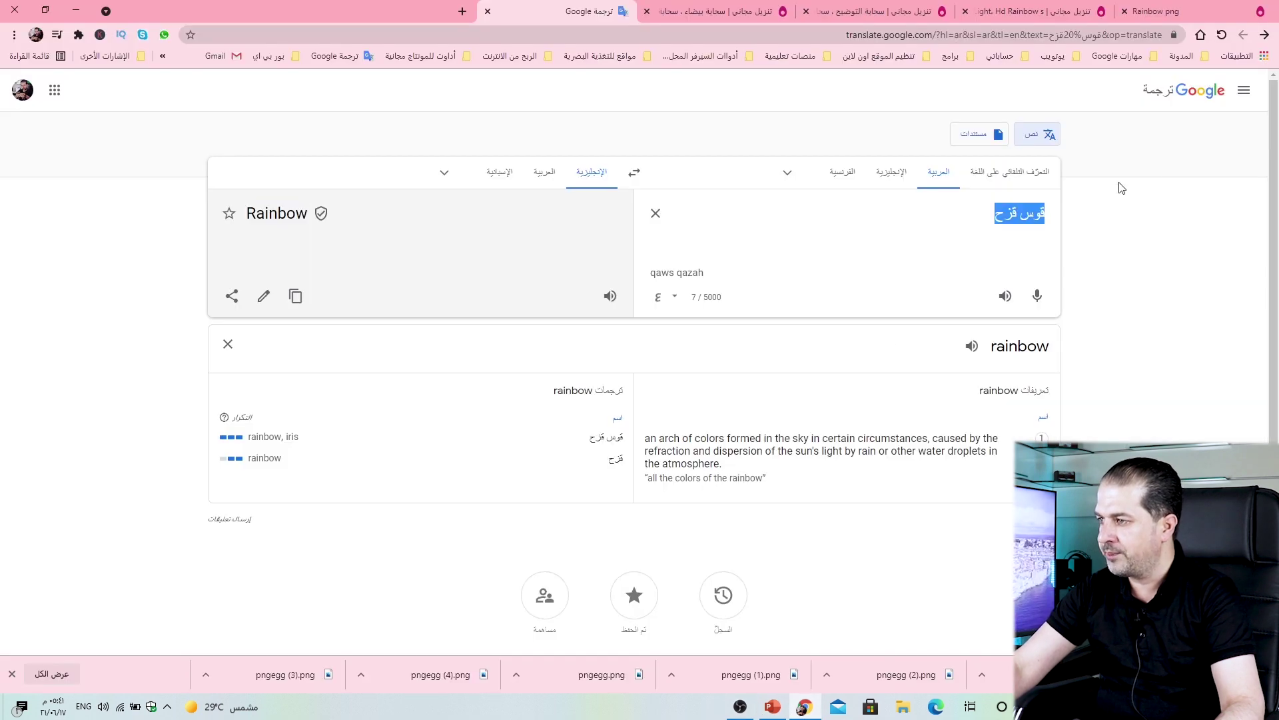
key("alt+shift")
type("ص")
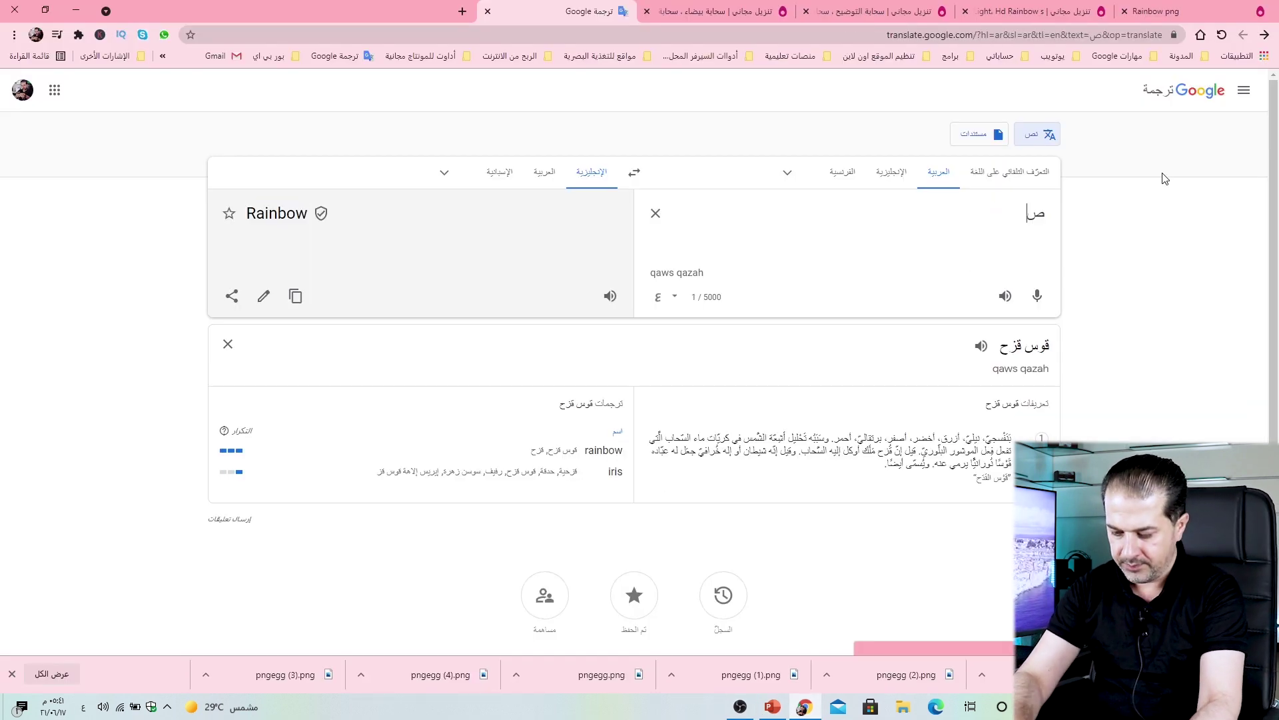
type("ديقي في ")
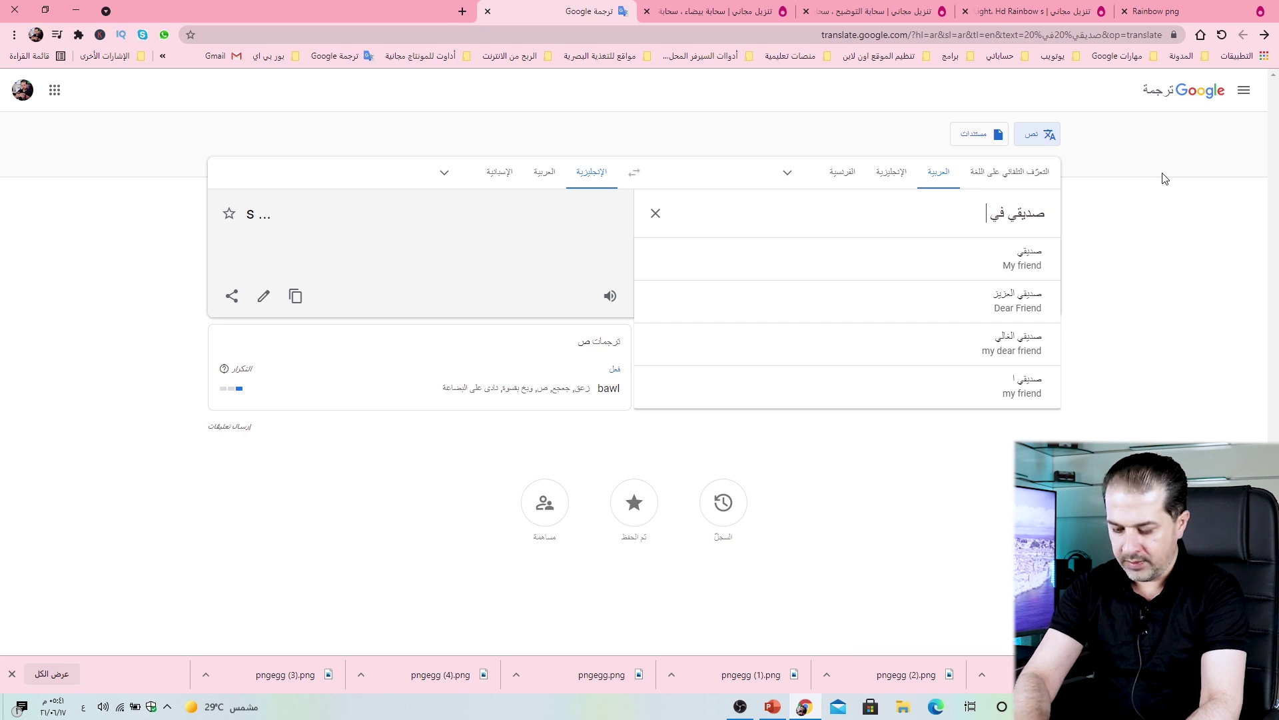
type("اللغة الانك")
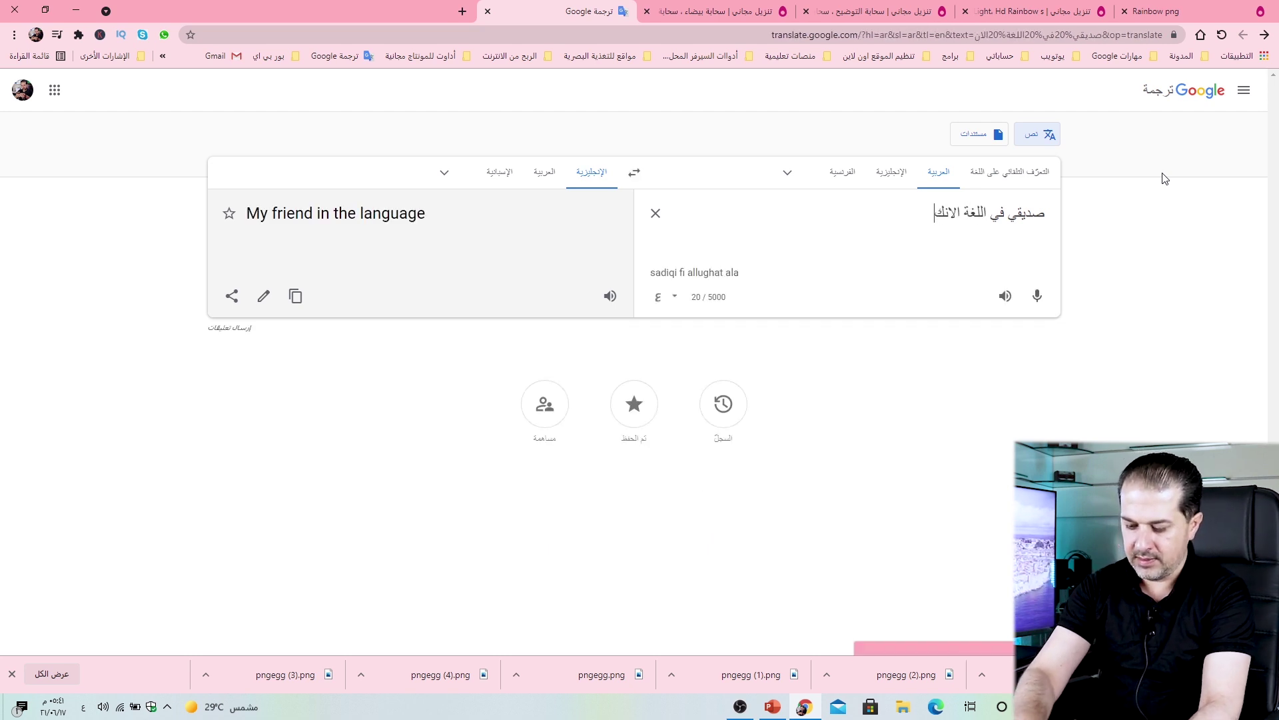
type("ليزية")
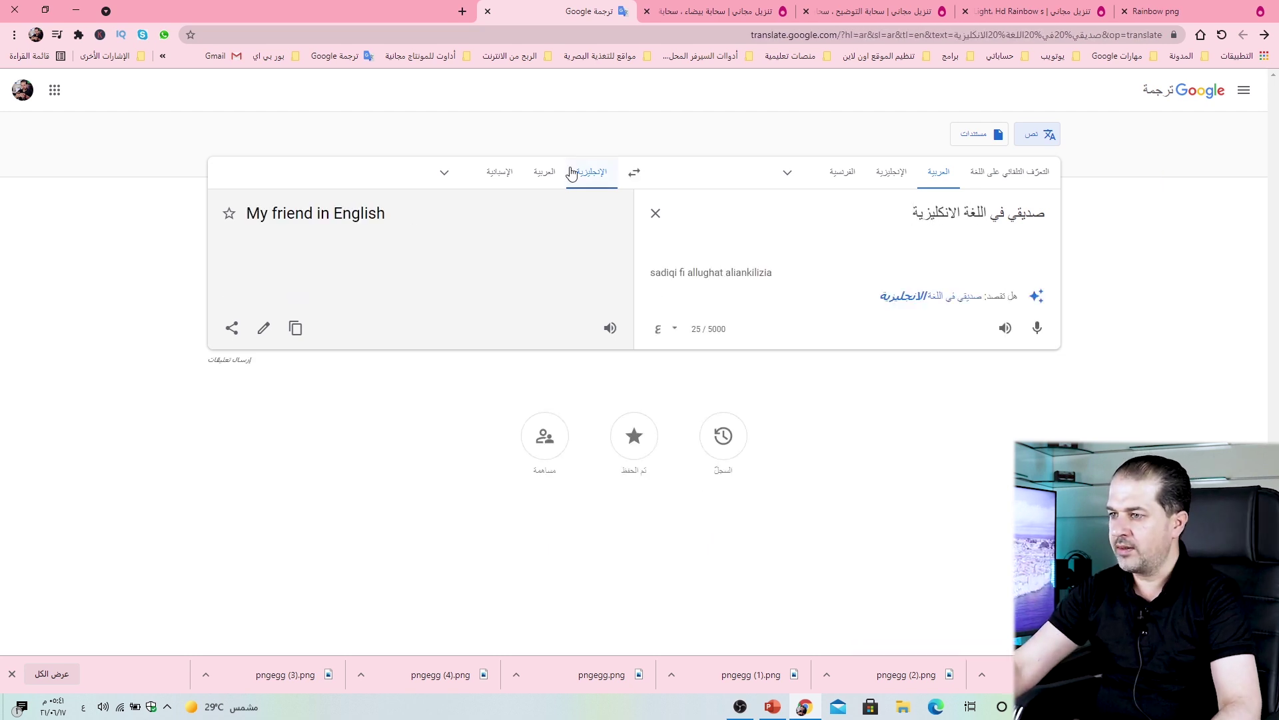
double_click(364, 218)
key("ctrl+c")
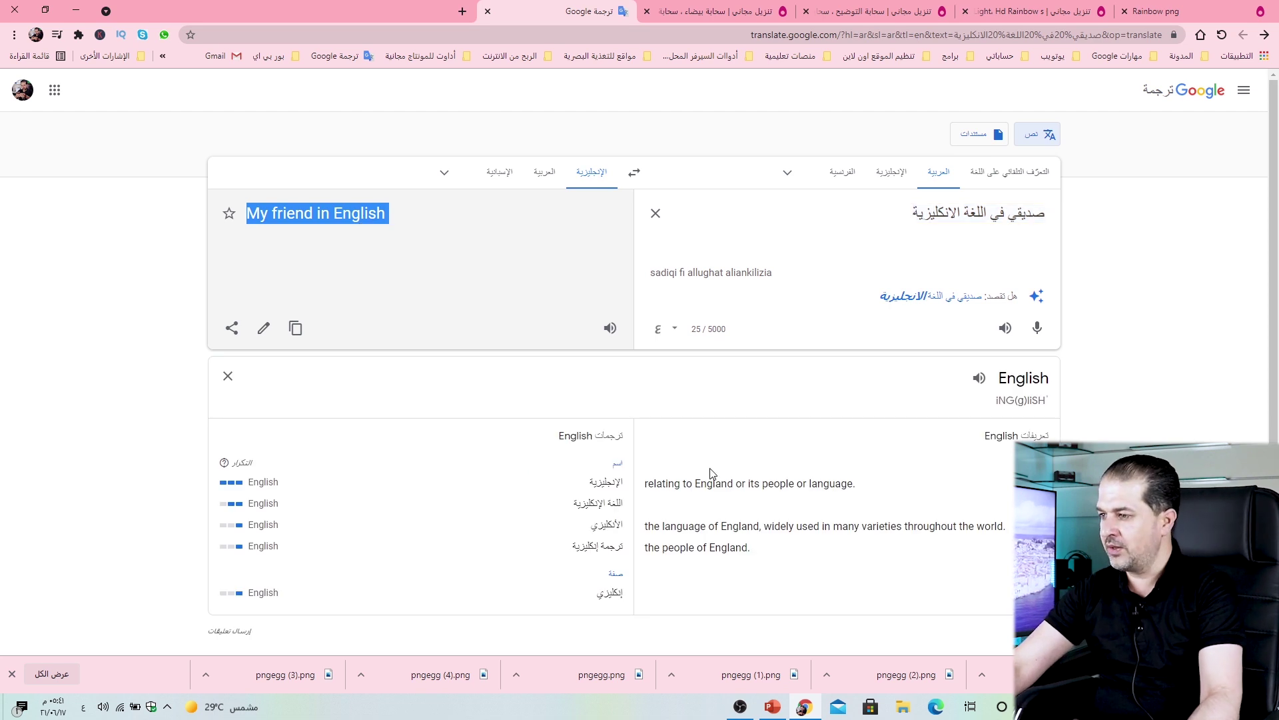
left_click(773, 705)
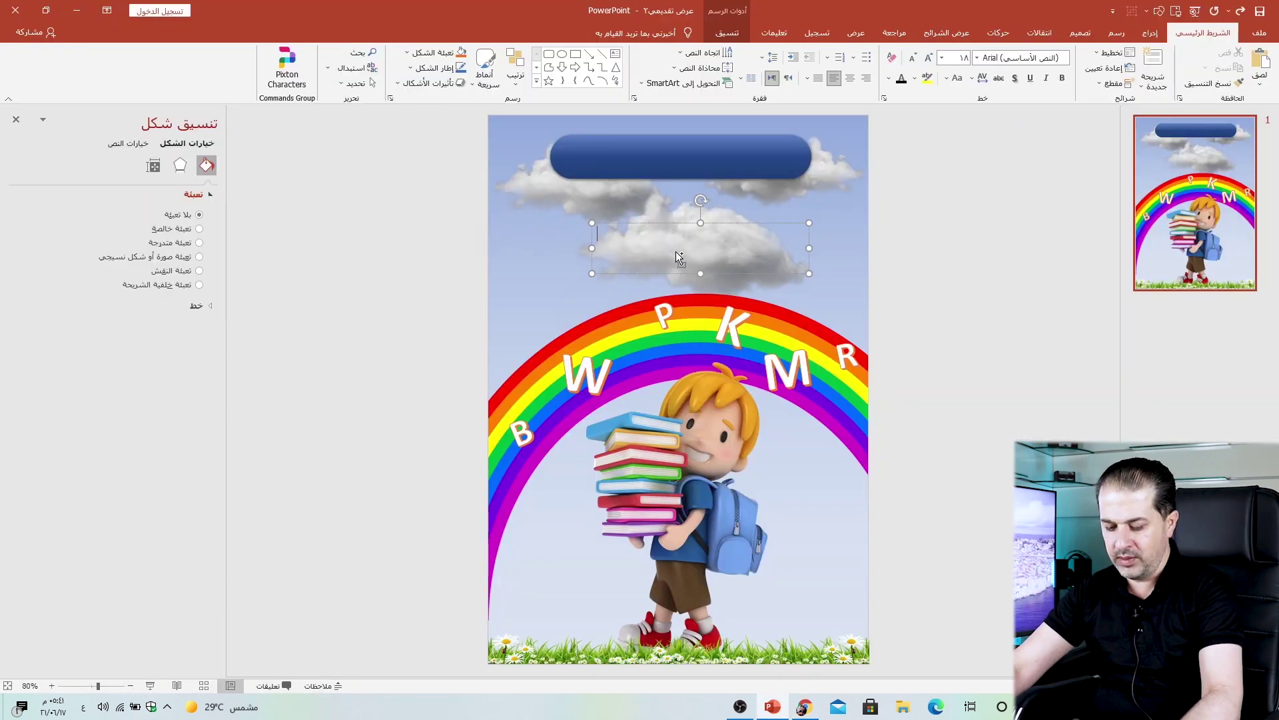
Paste 'My friend in English' as 32 pt white text on the blue banner.
key("ctrl+v")
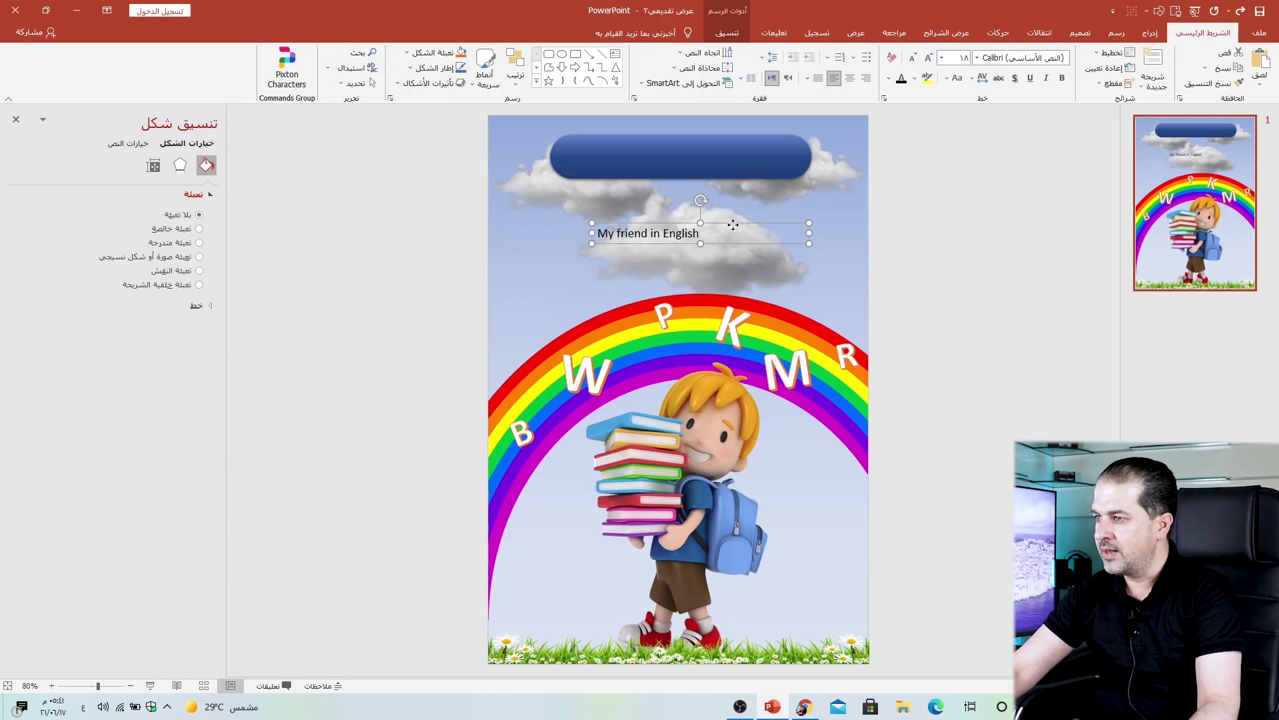
left_click(929, 58)
left_click(930, 58)
left_click(930, 58)
left_click(930, 58)
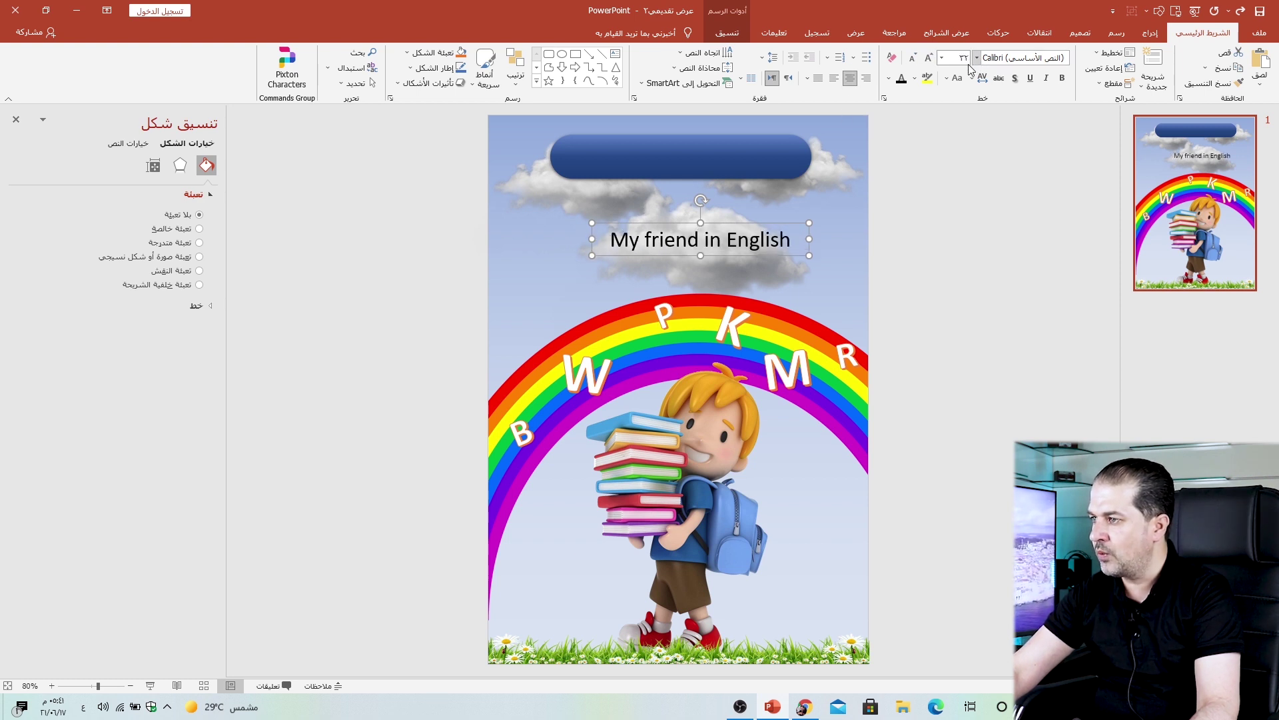
left_click_drag(800, 227, 777, 143)
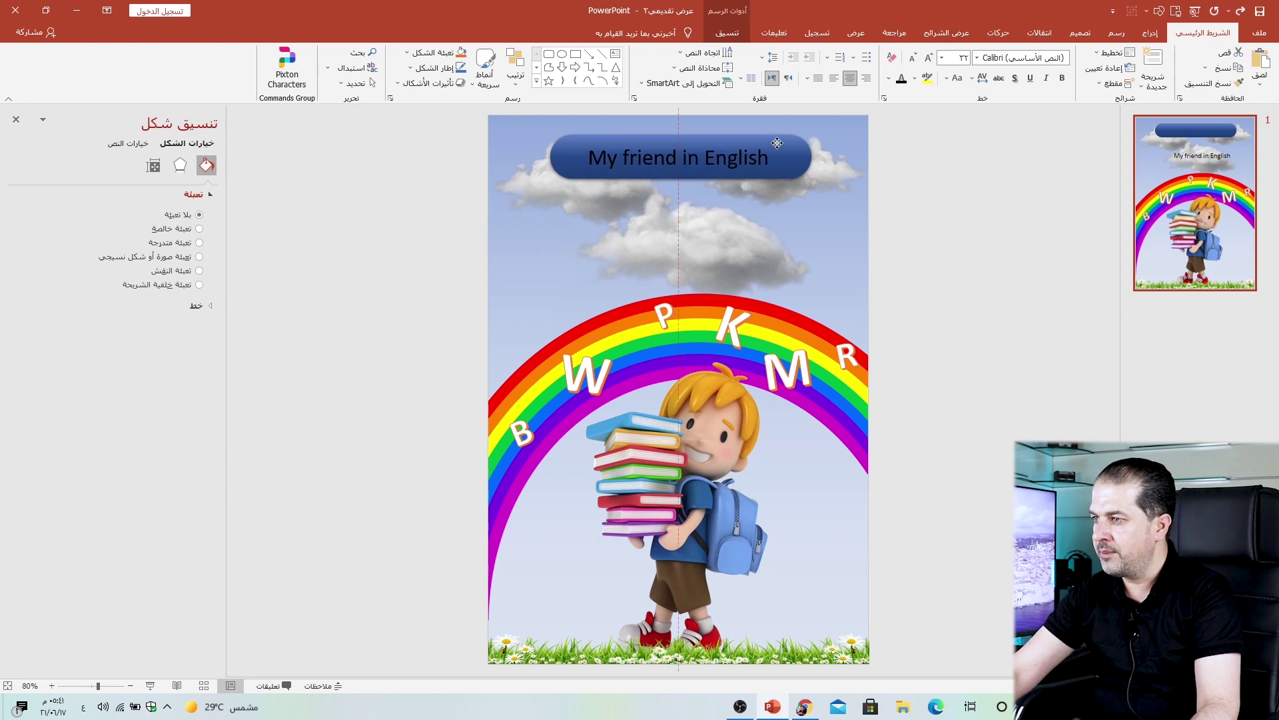
left_click(889, 79)
left_click(901, 115)
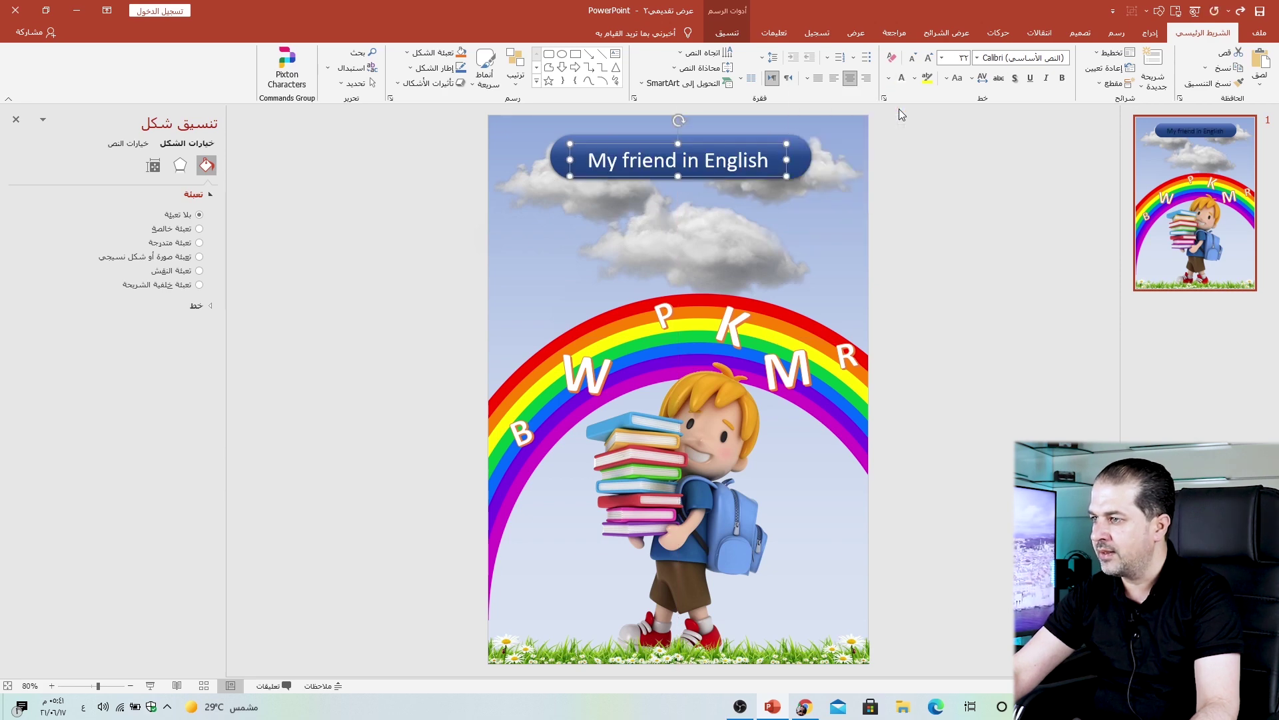
Set the title font to Arial Black, widen it to one line, and copy it below over the cloud.
left_click(977, 59)
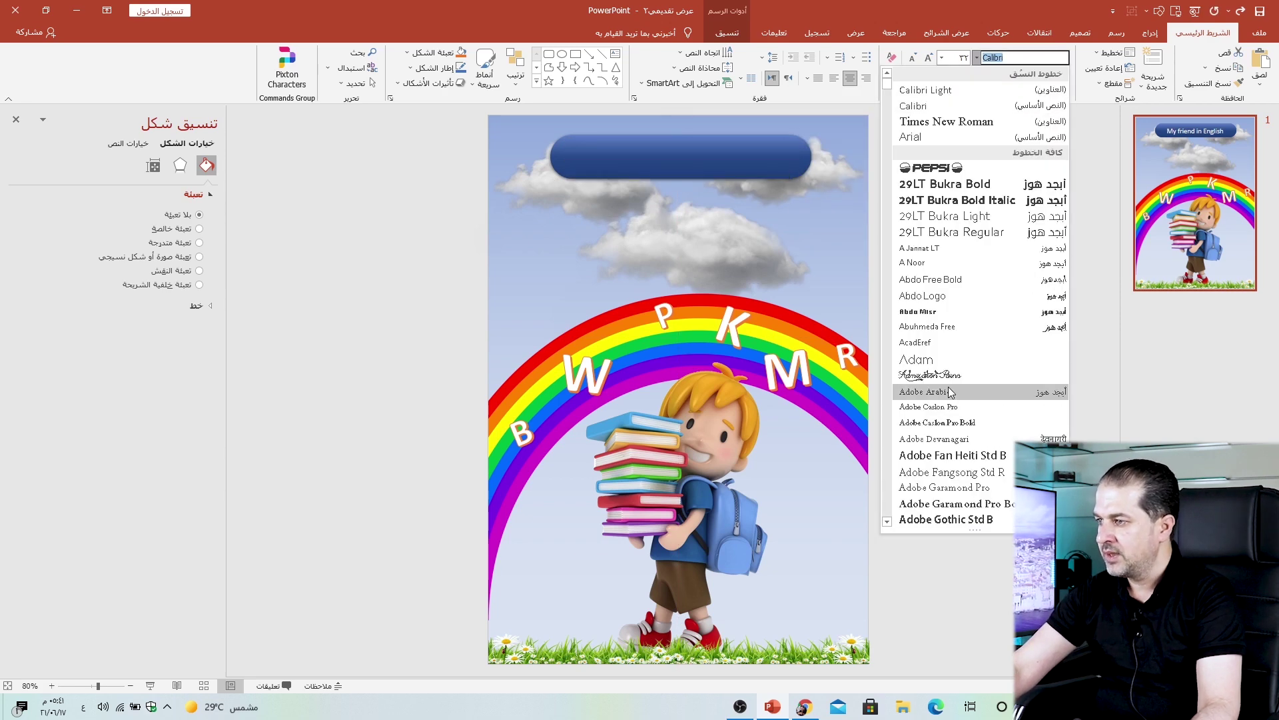
scroll(949, 386, "down", 5)
scroll(950, 393, "down", 5)
scroll(951, 394, "down", 5)
scroll(951, 393, "down", 5)
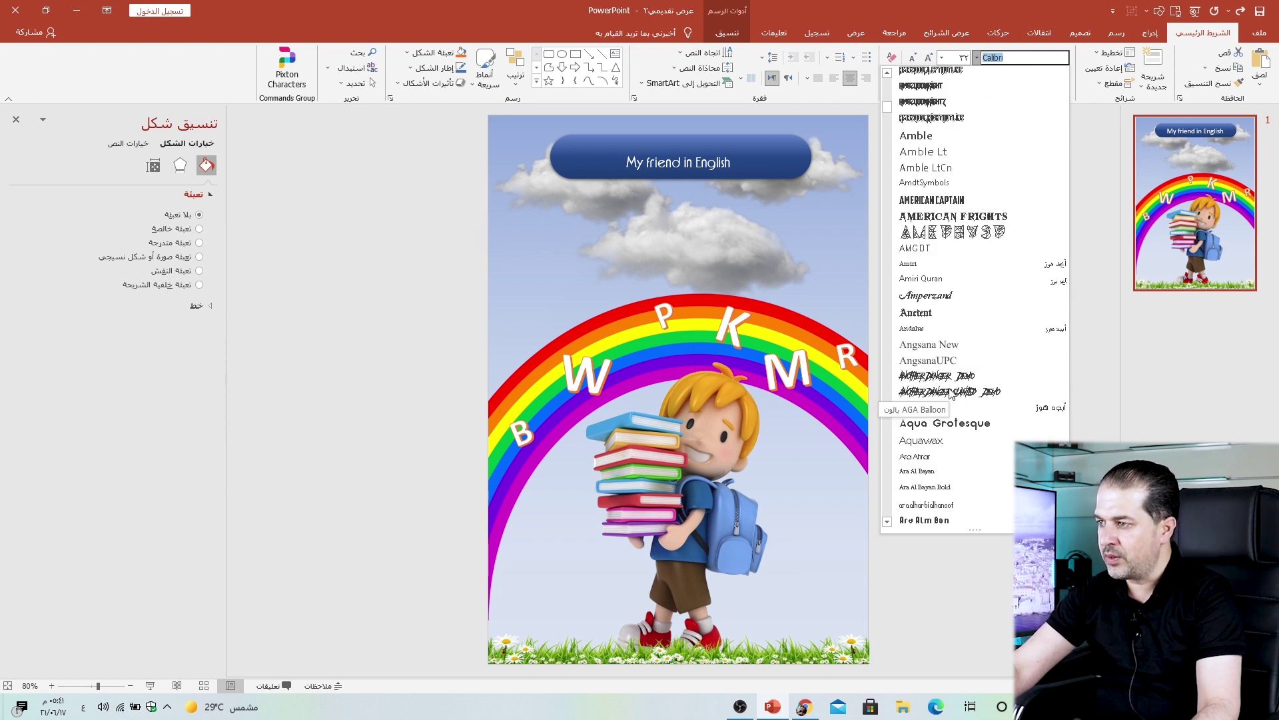
scroll(951, 393, "down", 5)
scroll(951, 393, "down", 5)
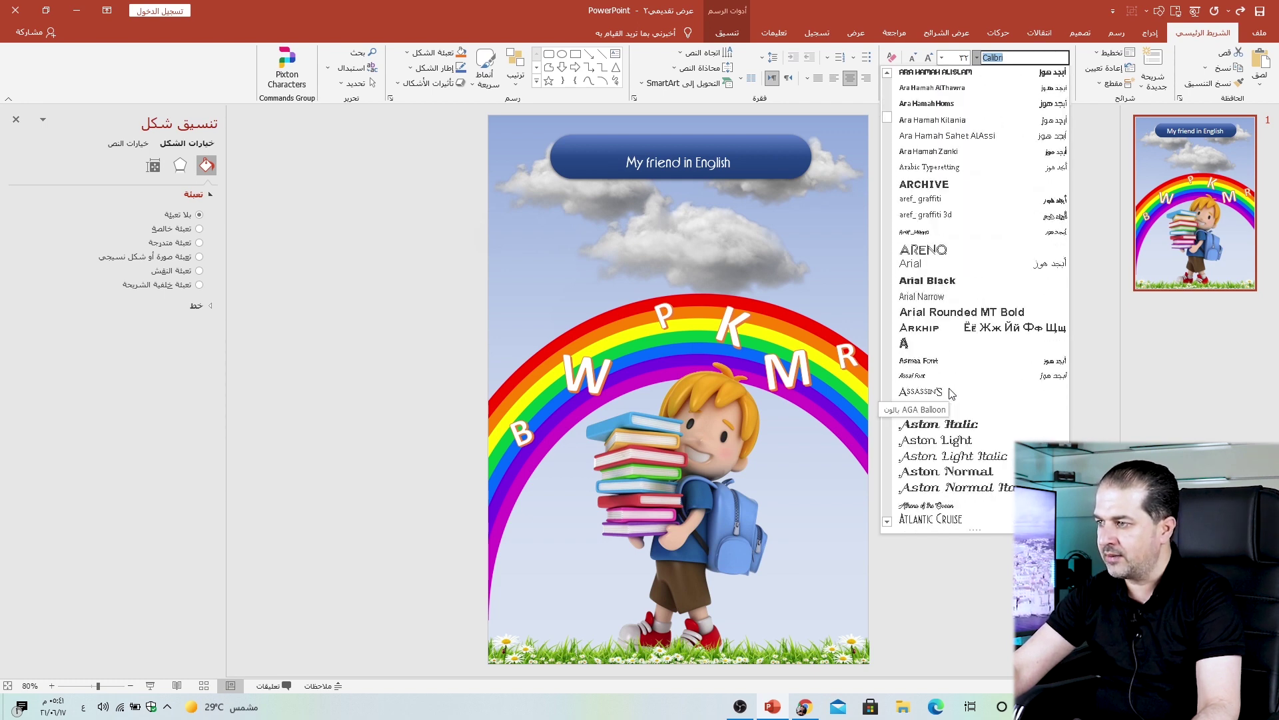
left_click(940, 281)
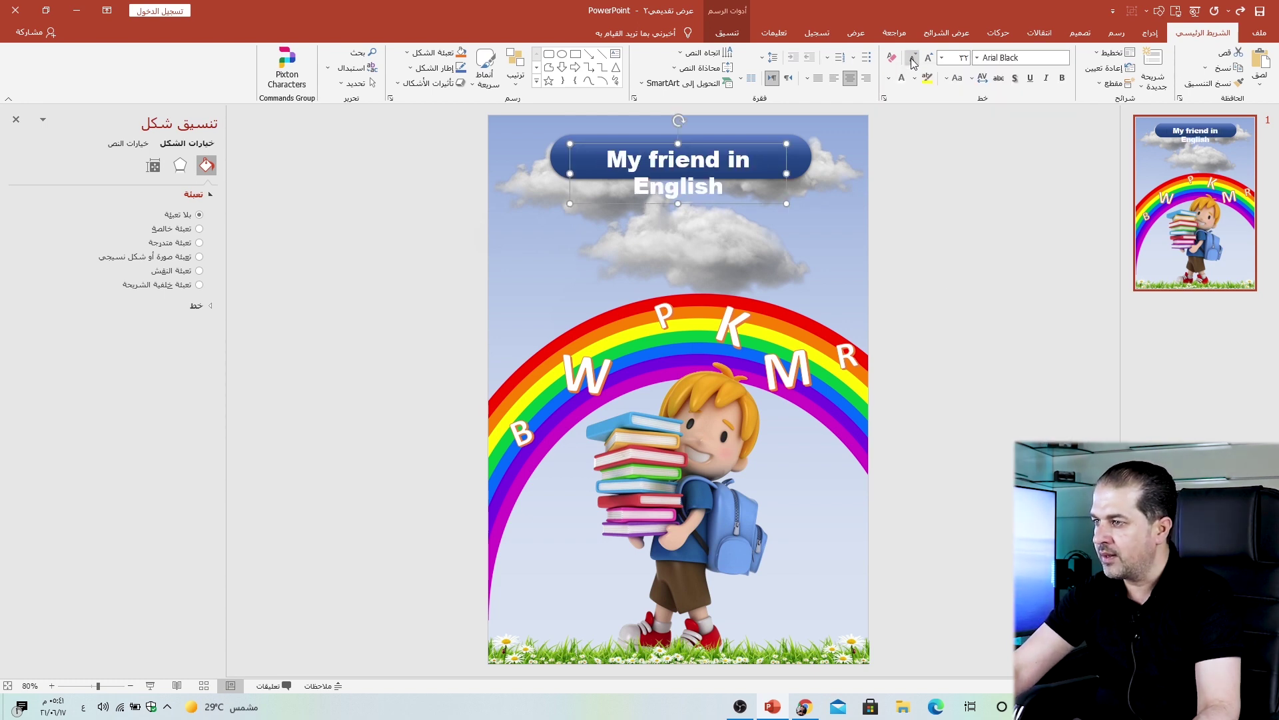
left_click_drag(570, 174, 545, 175)
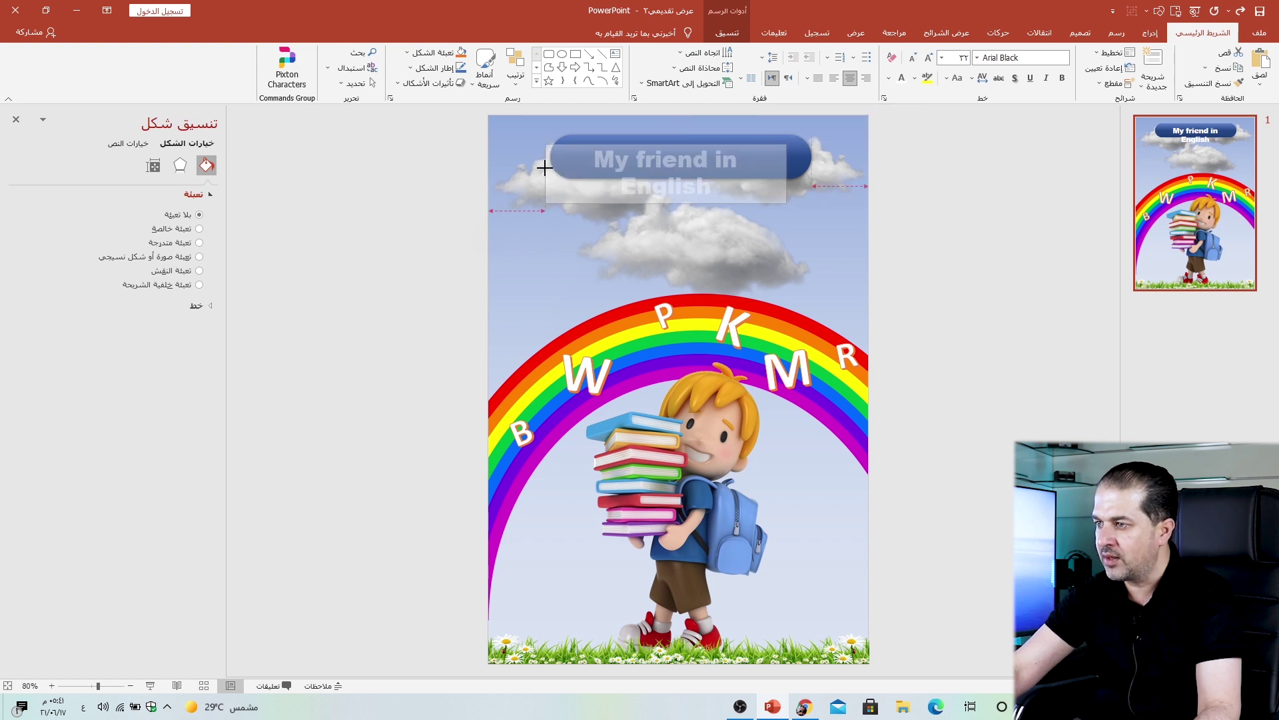
mouse_move(787, 175)
left_mouse_down()
mouse_move(845, 175)
mouse_move(793, 139)
mouse_move(807, 253)
left_mouse_up()
triple_click(738, 235)
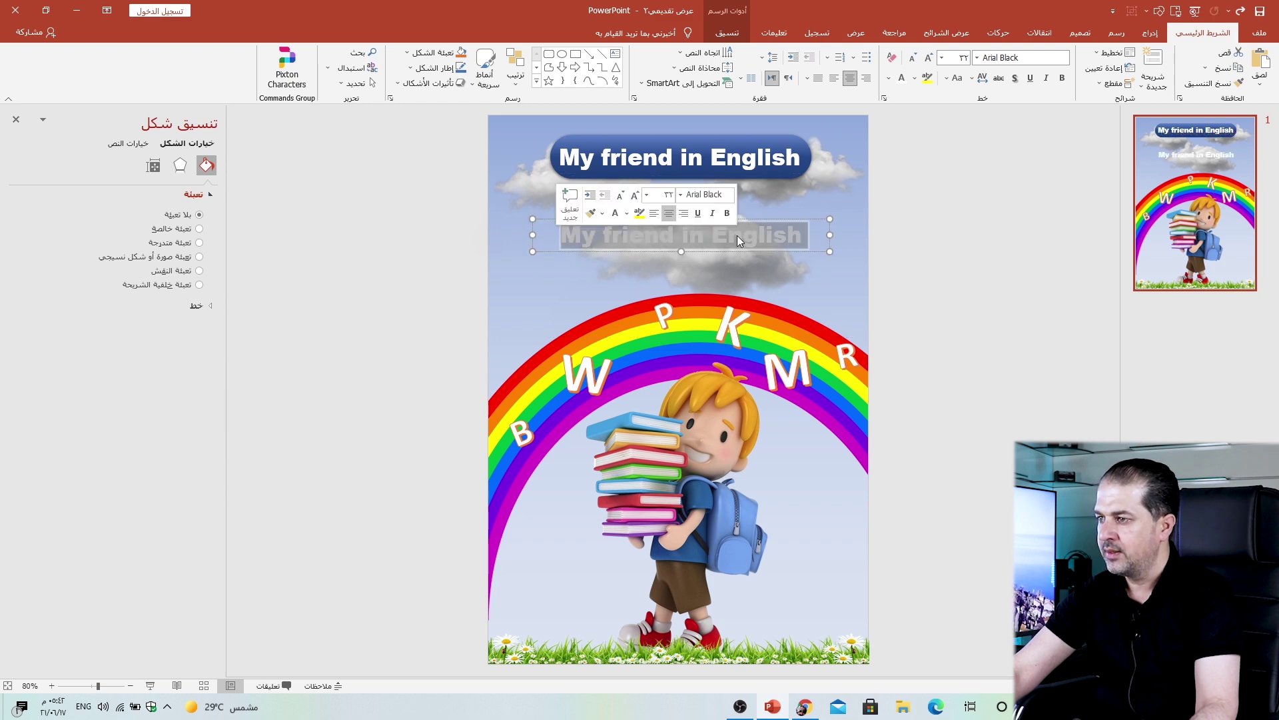
key("alt+Tab")
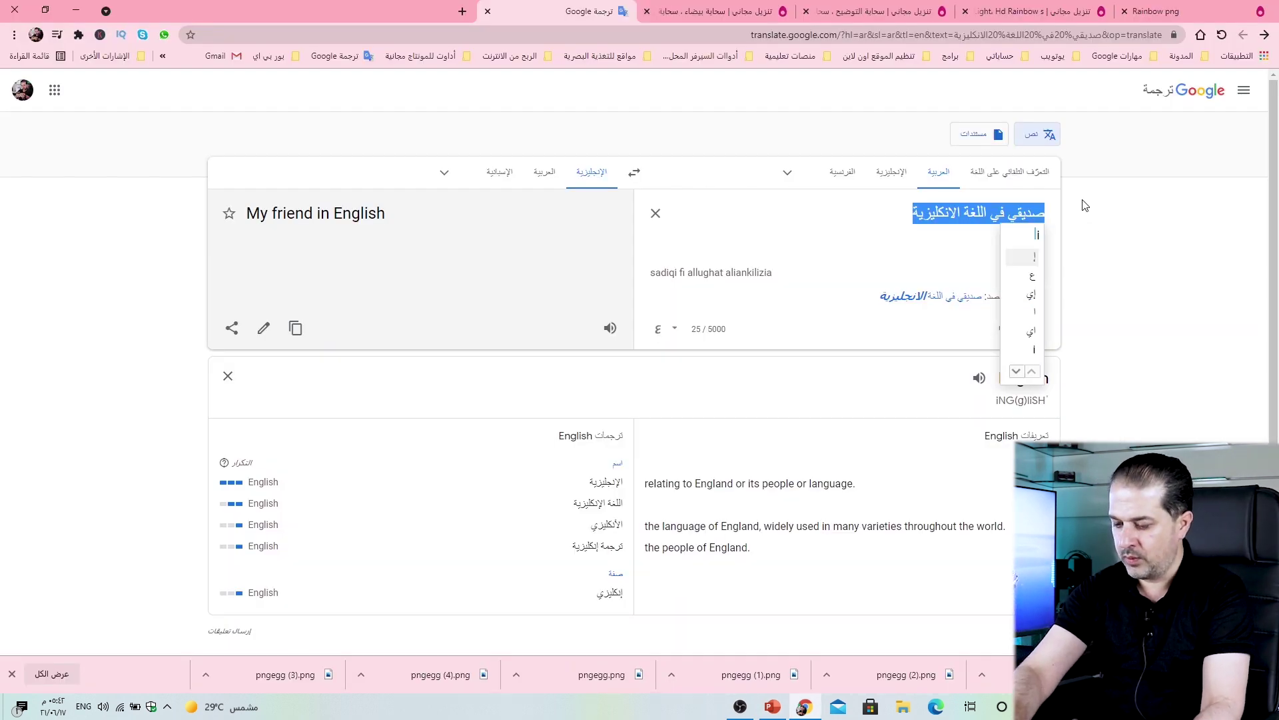
Translate the Arabic phrase to 'Let's read together' and paste it as the copied box's text.
key("alt+shift")
type("هيا نق")
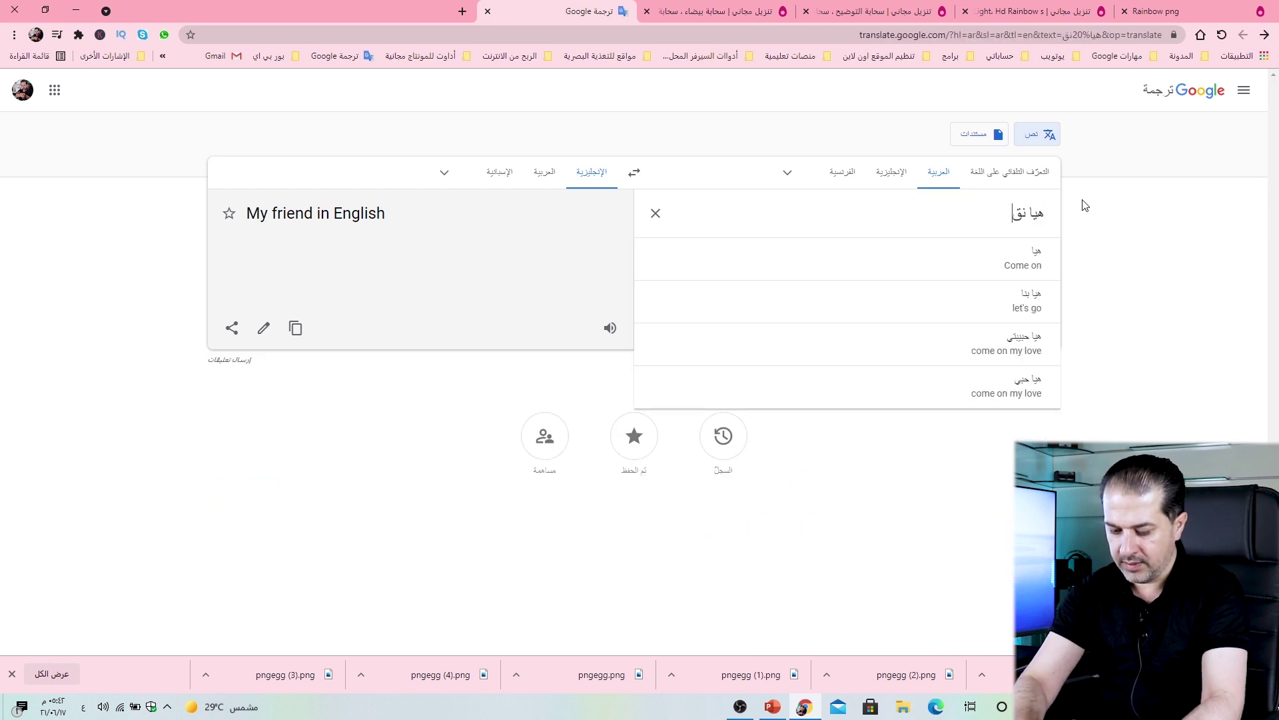
type("رأ معا")
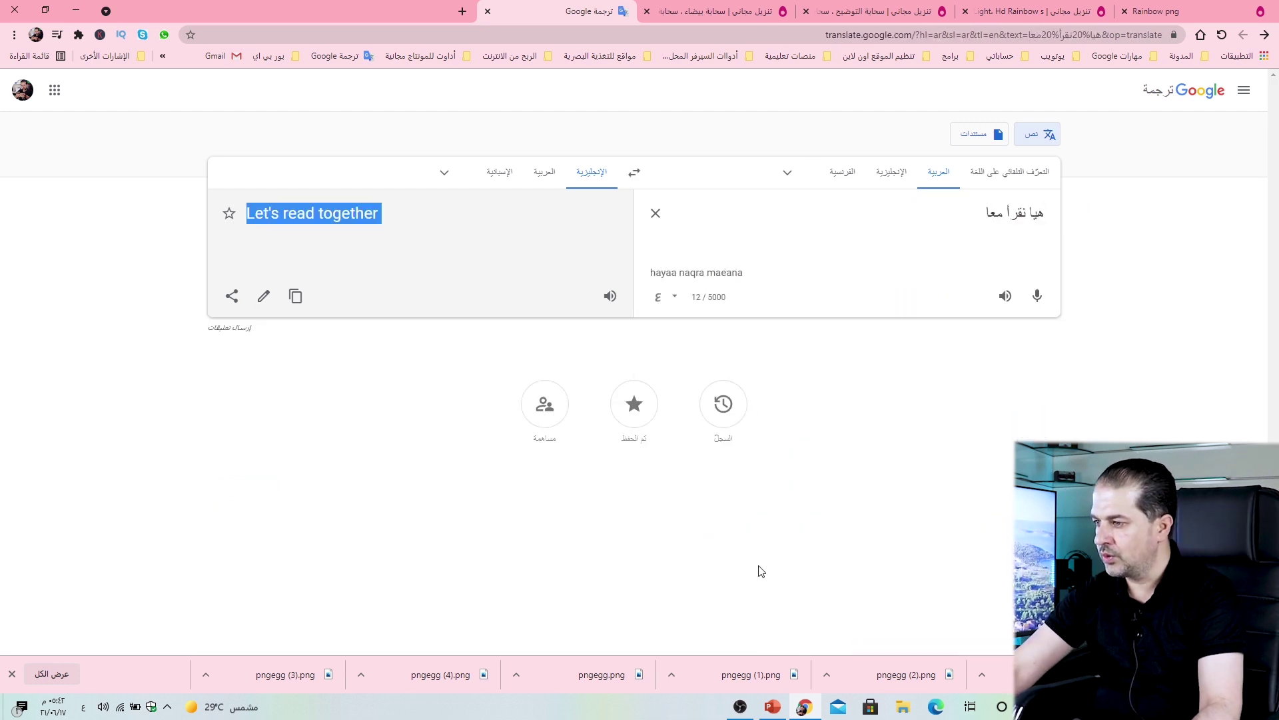
left_click(772, 706)
type("Let's read together")
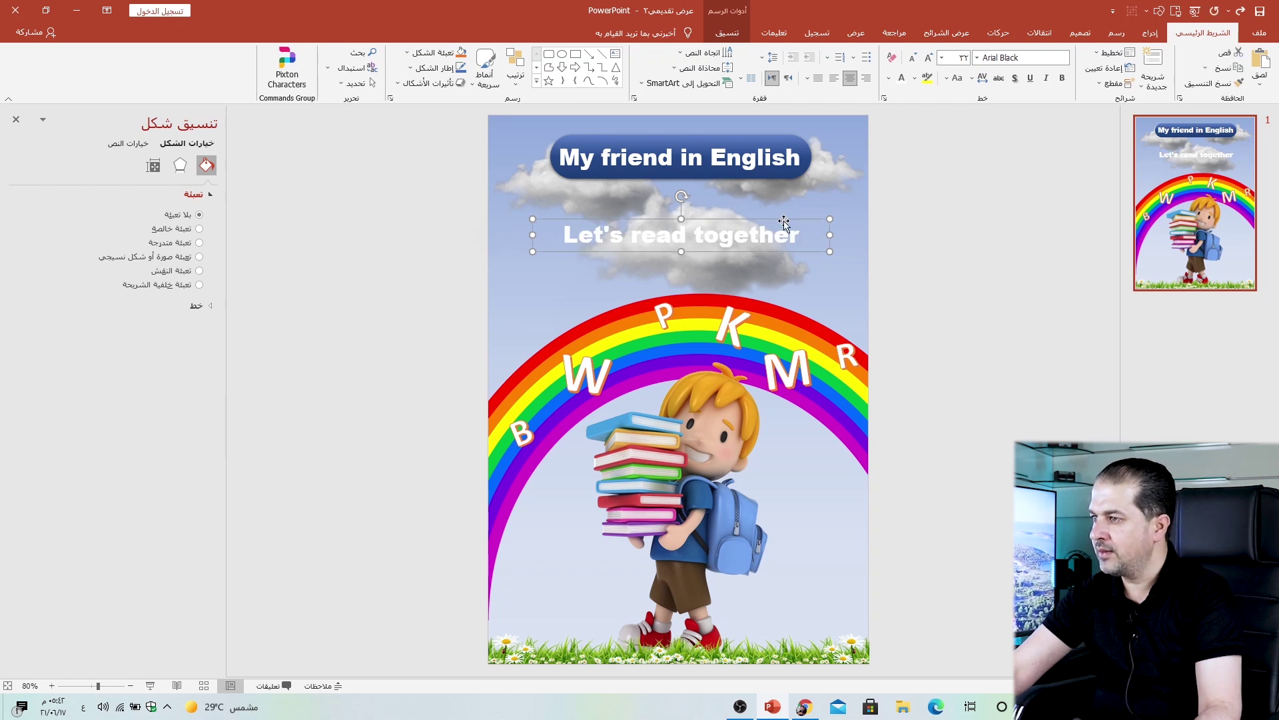
Make the subtitle text dark blue and set its font to Avant_G-Bold.
left_click(889, 78)
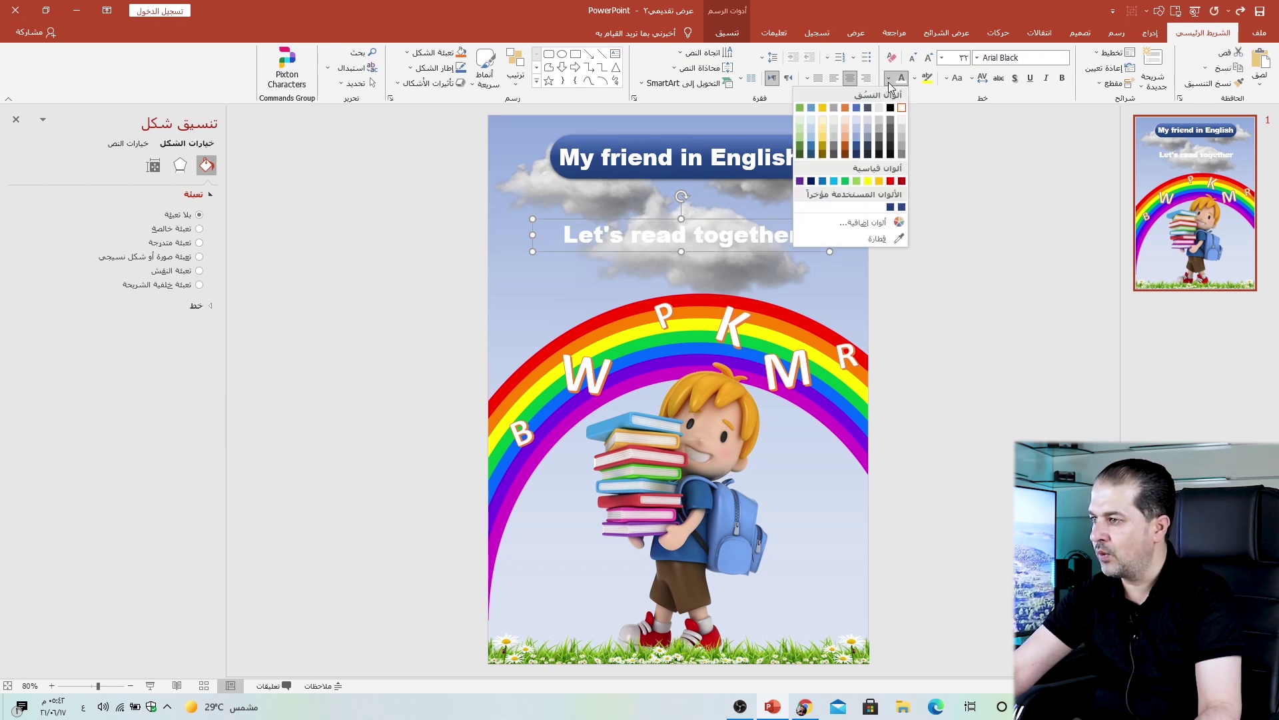
left_click(811, 181)
left_click(976, 57)
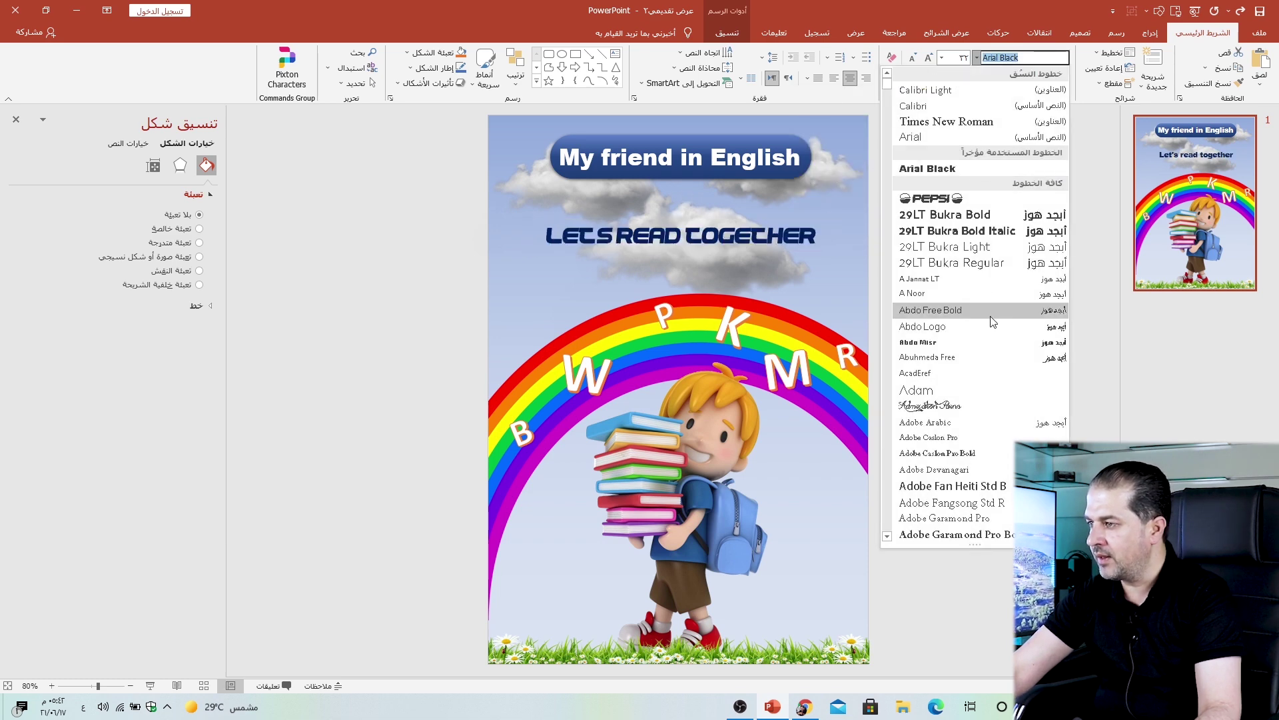
scroll(986, 345, "down", 5)
scroll(985, 345, "down", 5)
scroll(985, 353, "down", 3)
scroll(986, 357, "down", 5)
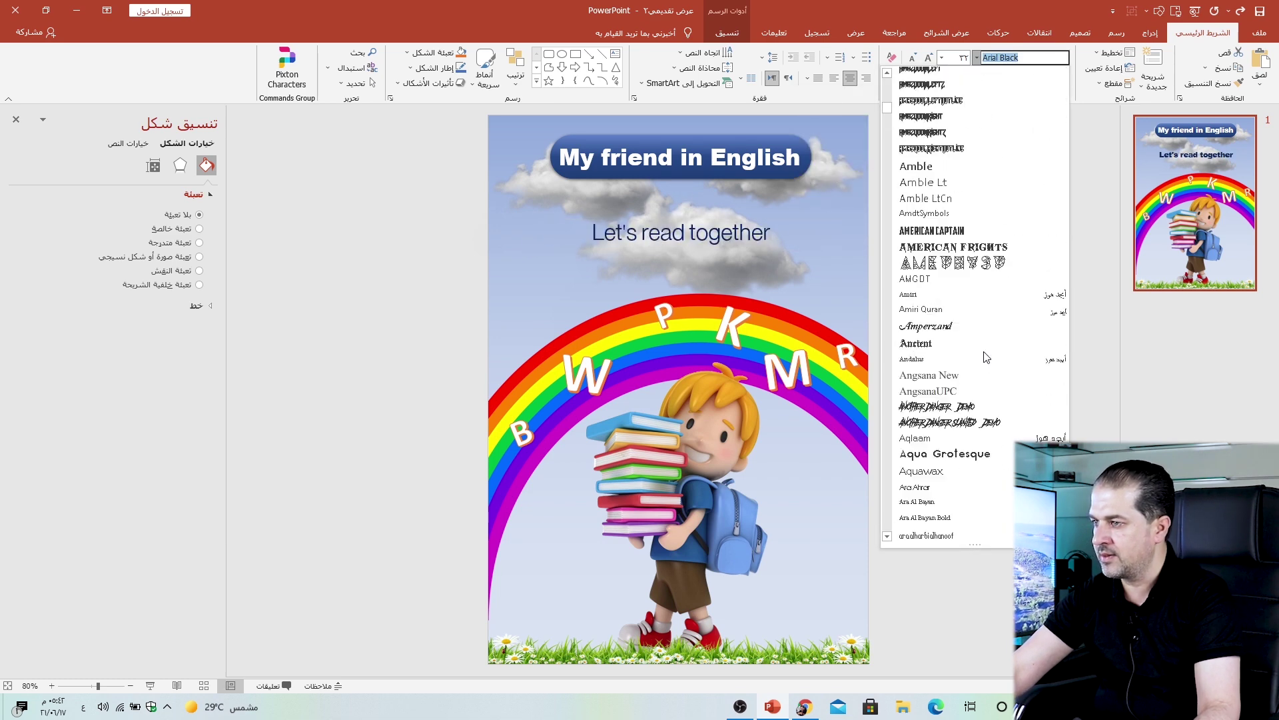
scroll(985, 356, "down", 5)
scroll(923, 363, "down", 3)
scroll(922, 363, "down", 2)
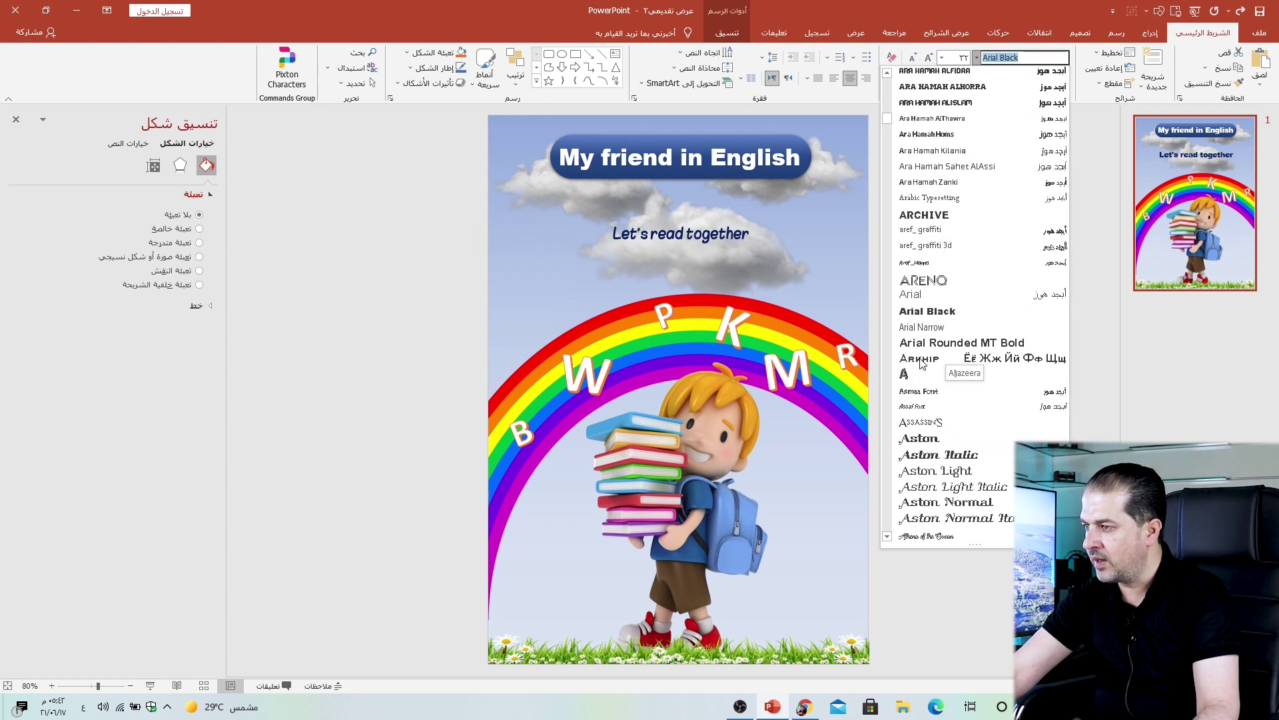
scroll(932, 322, "down", 2)
left_click(932, 327)
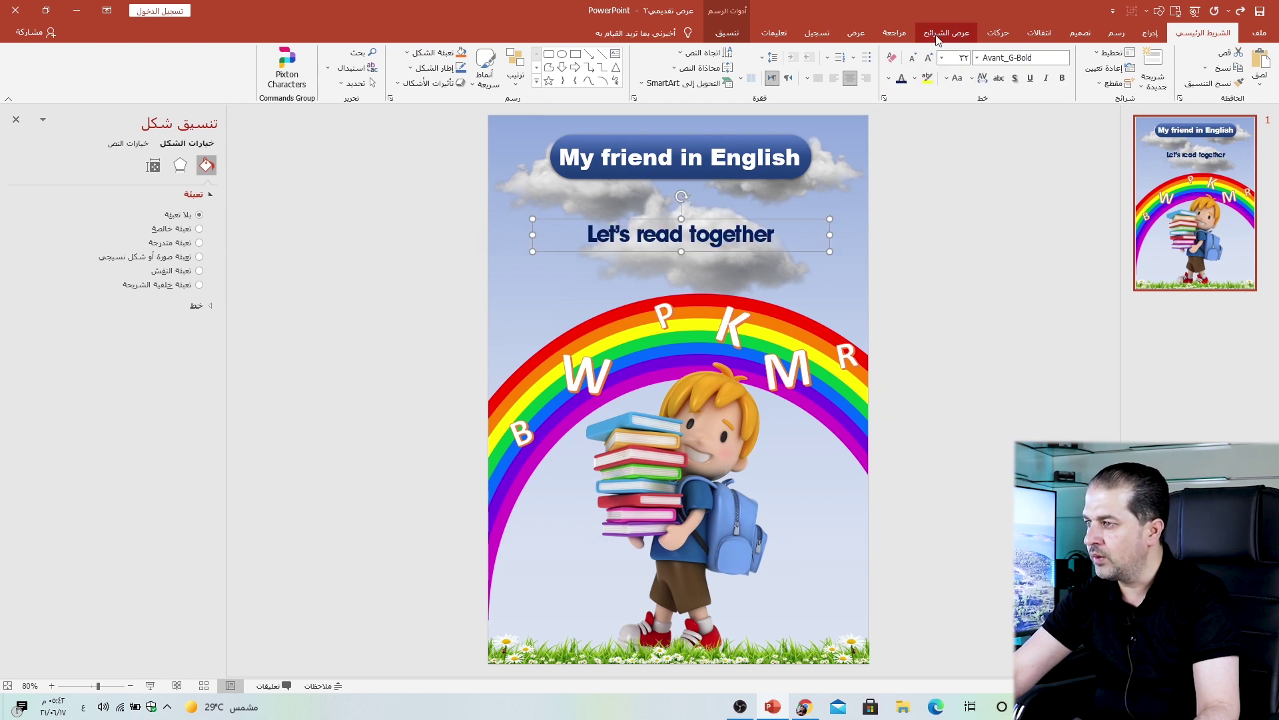
Enlarge the subtitle text to 88 pt and move its box up toward the slide centre.
double_click(928, 60)
double_click(929, 60)
double_click(929, 60)
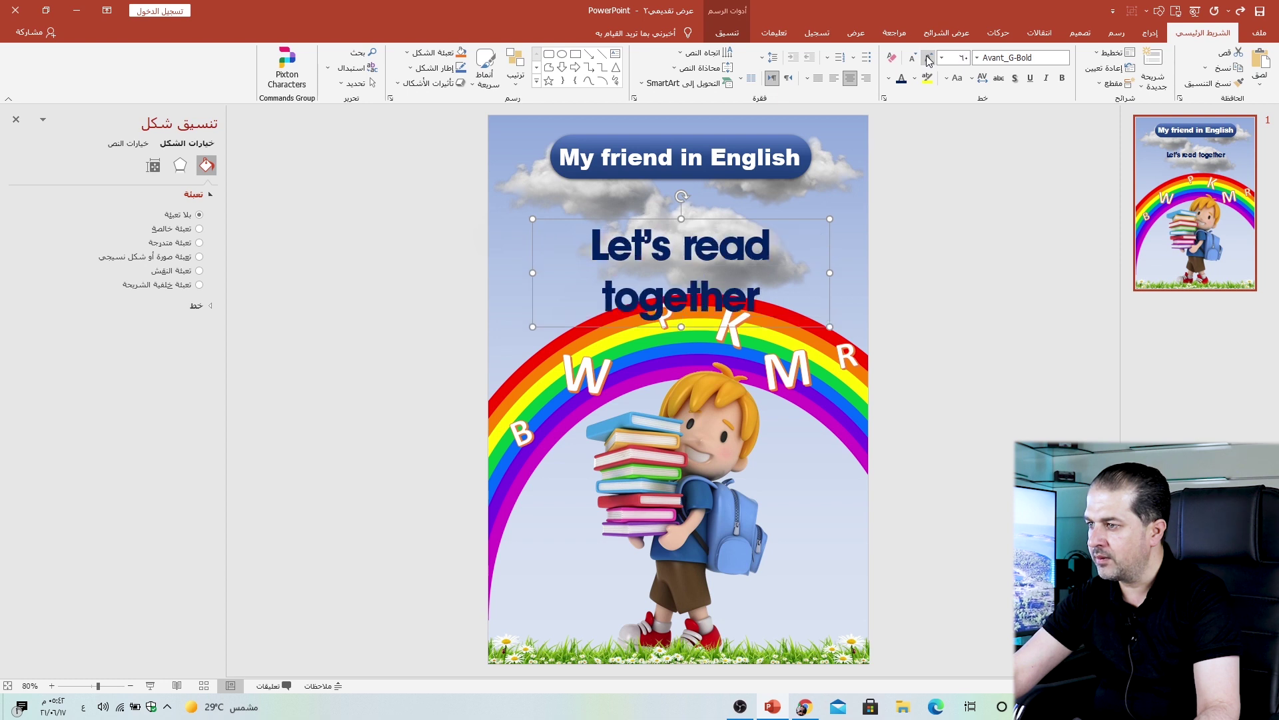
left_click(929, 60)
left_click(929, 60)
left_click(929, 60)
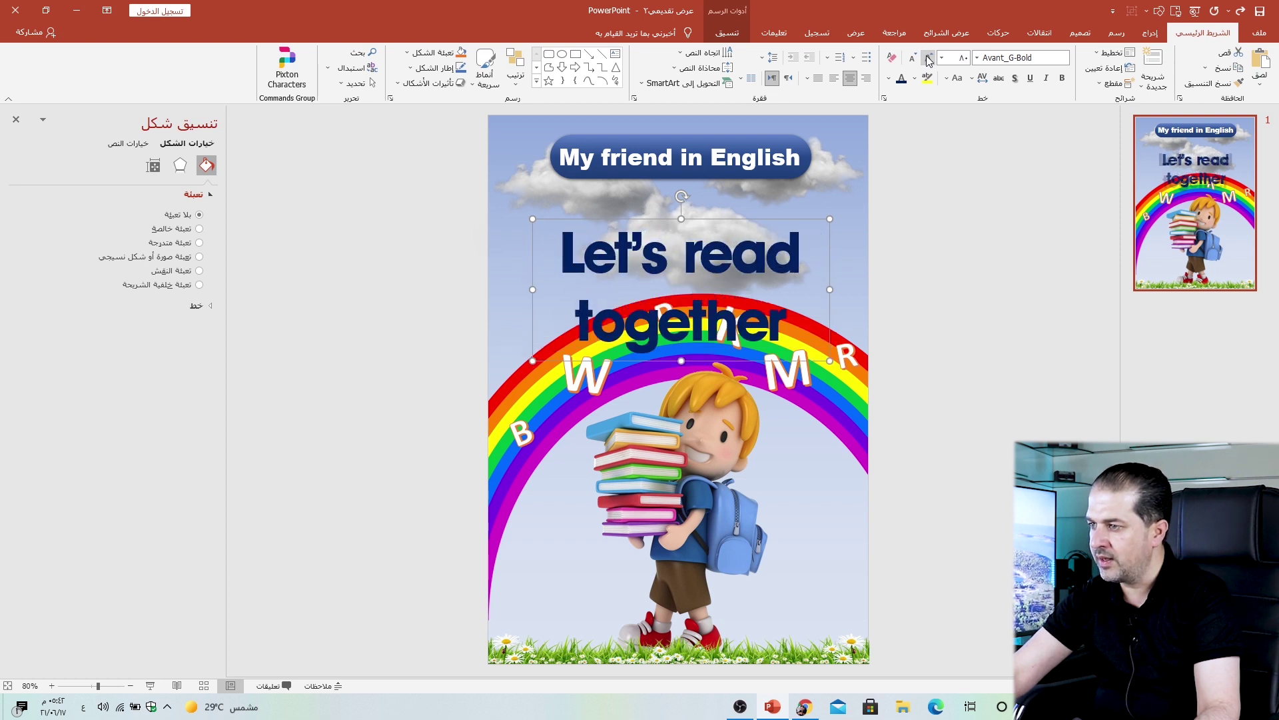
left_click(929, 60)
triple_click(725, 236)
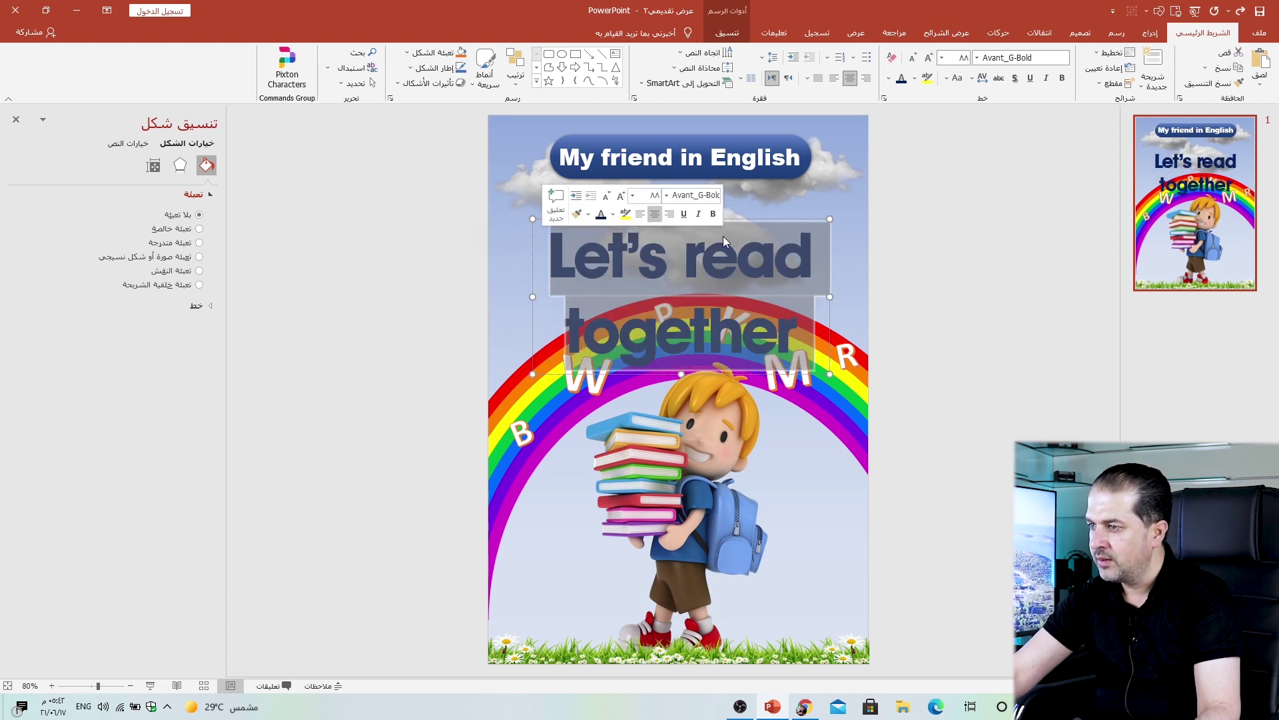
left_click(537, 248)
mouse_move(537, 248)
left_mouse_down()
mouse_move(600, 248)
mouse_move(537, 217)
left_mouse_up()
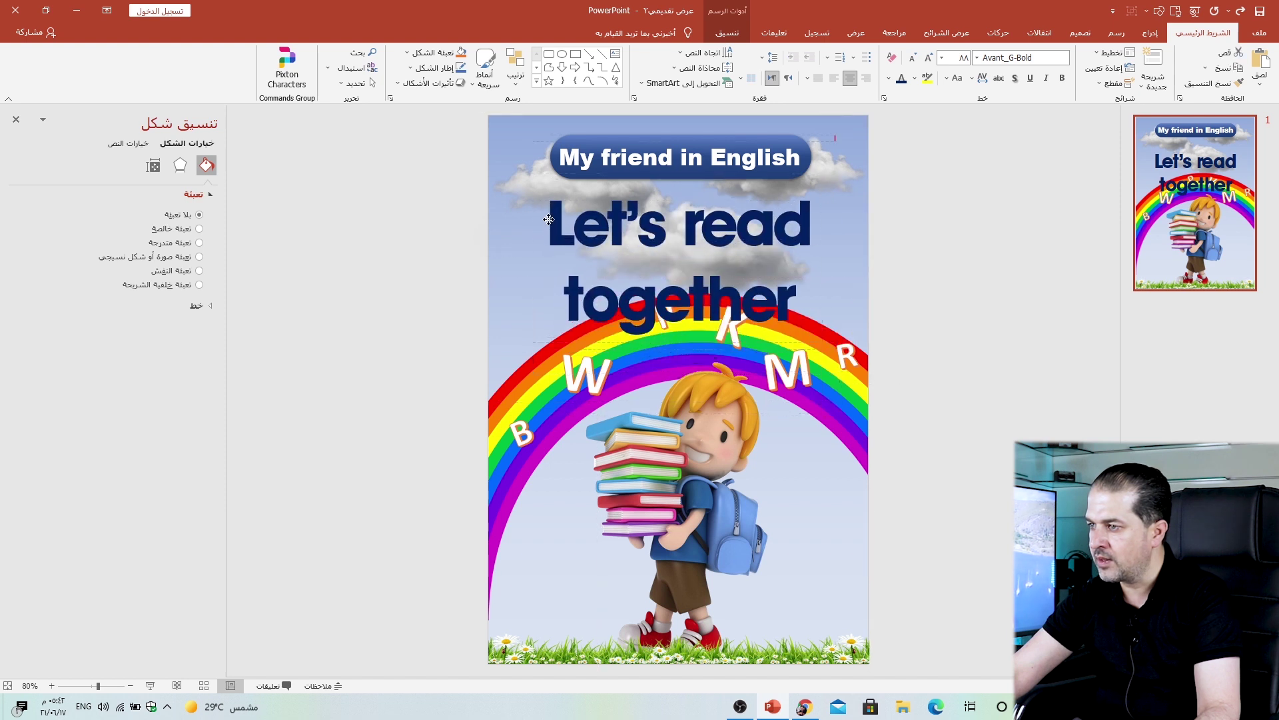
Shrink the words 'Let's read' to 54 pt, leaving 'together' large.
left_click_drag(814, 220, 587, 217)
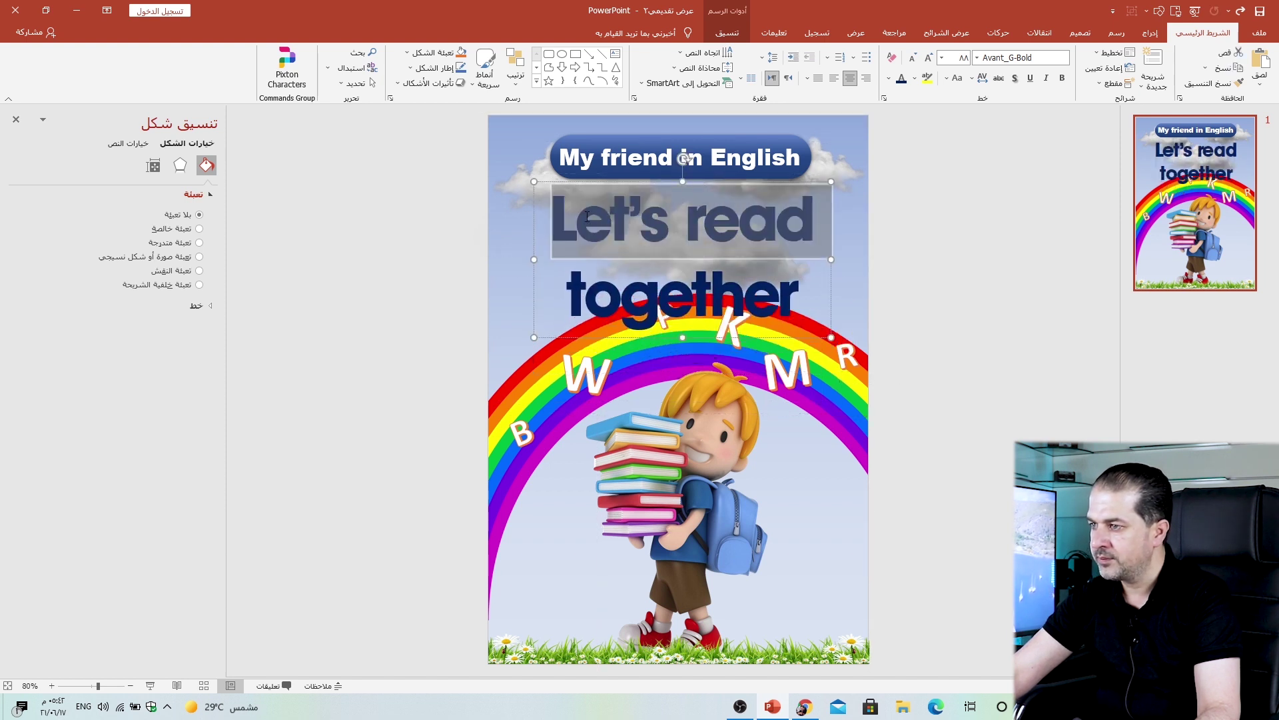
left_click(913, 57)
left_click(913, 57)
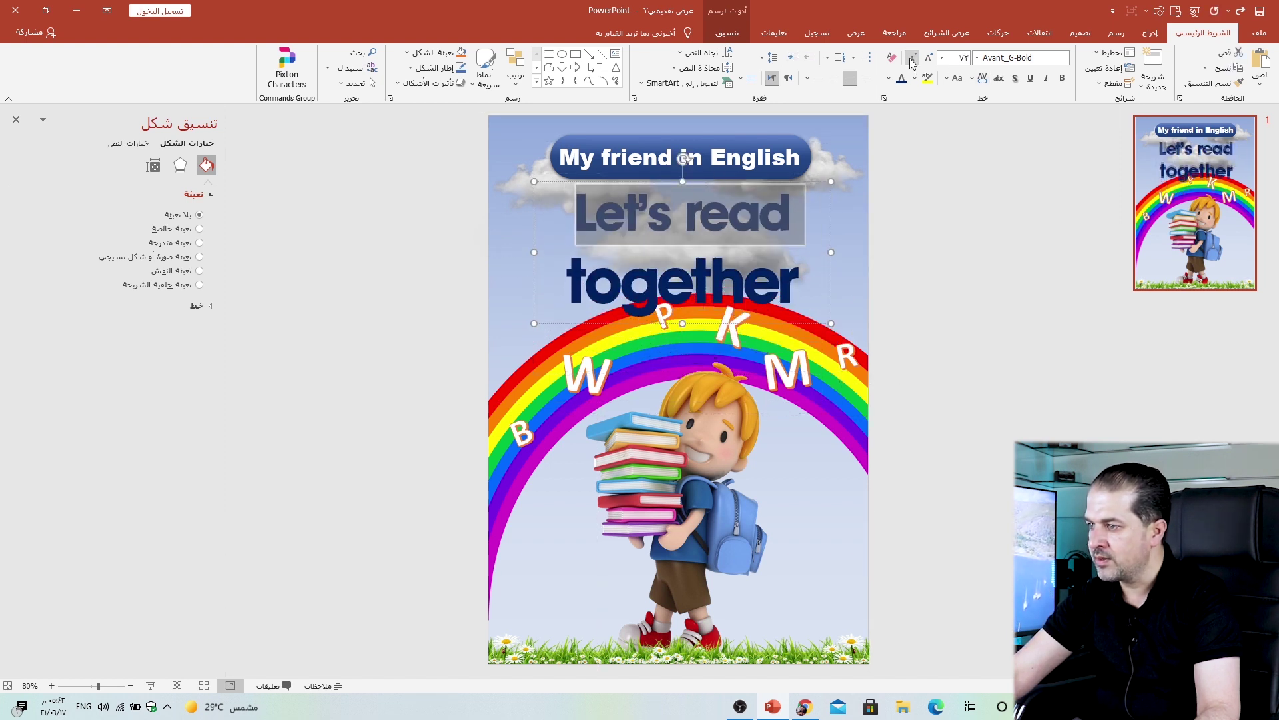
left_click(914, 57)
left_click(914, 57)
left_click(913, 59)
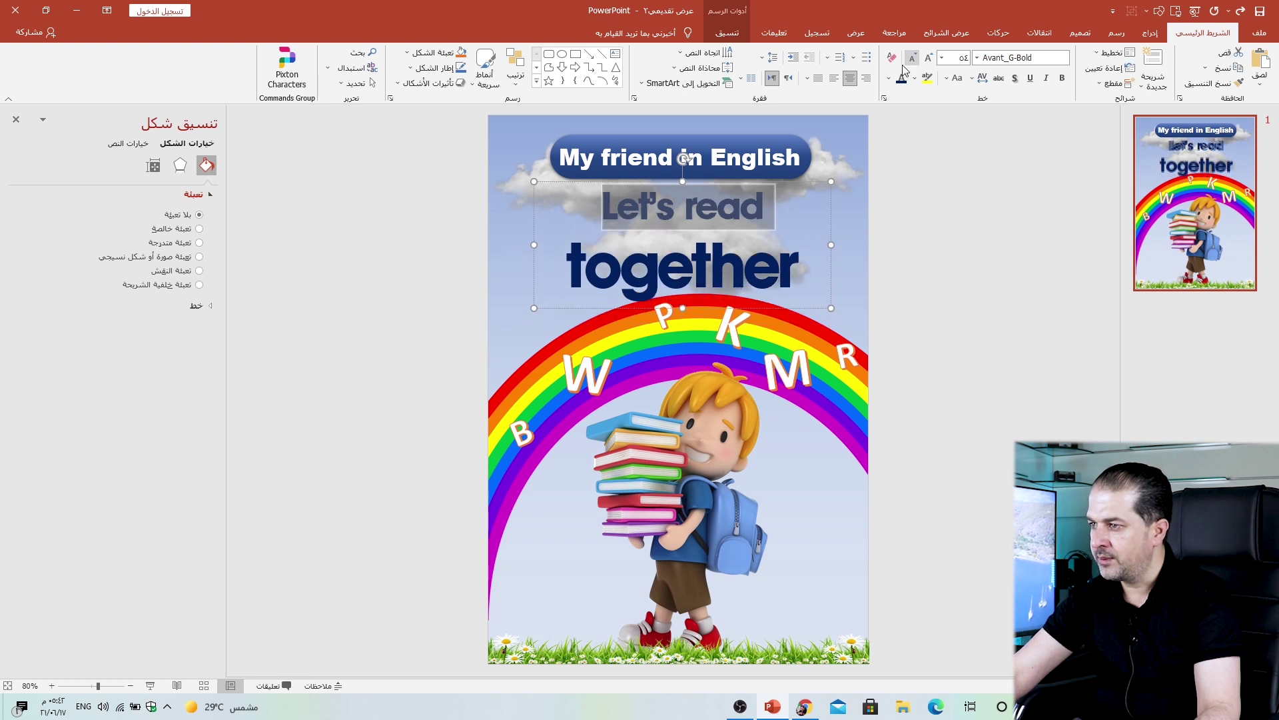
Scale the whole subtitle down until 'Let's read' is 40 pt and centre it under the title.
left_click(830, 213)
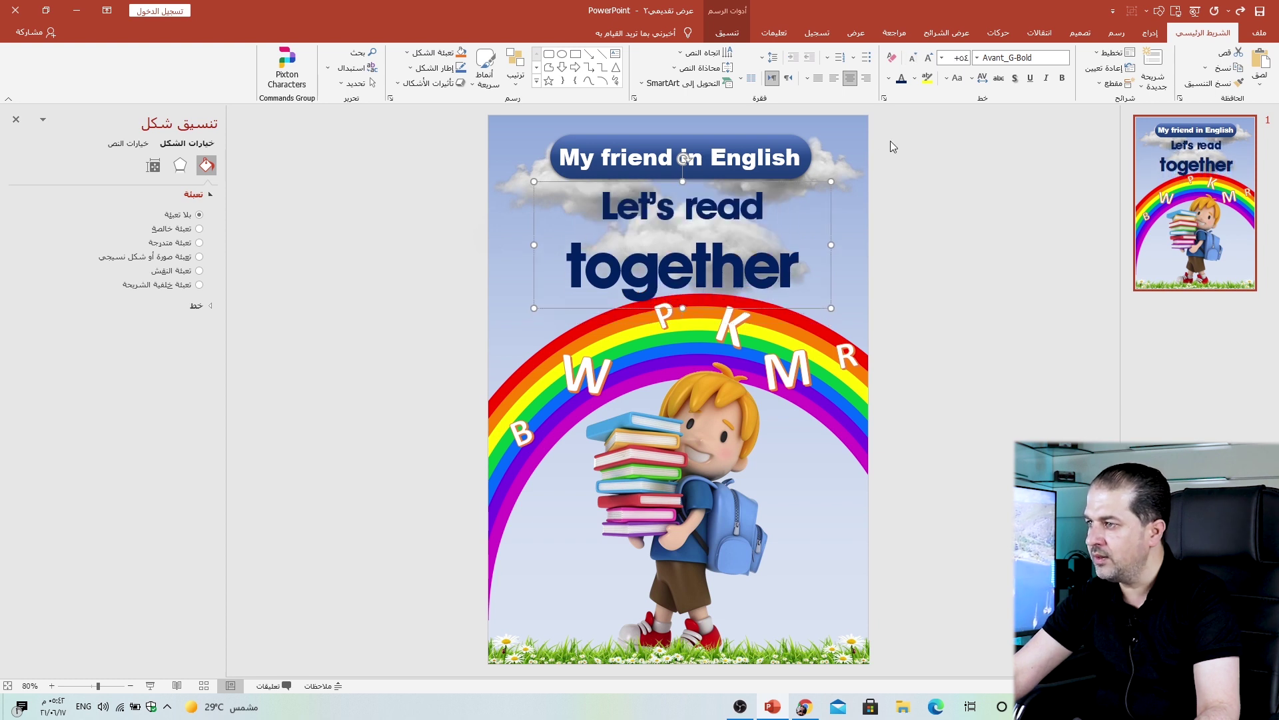
left_click(920, 60)
left_click(919, 60)
left_click(920, 60)
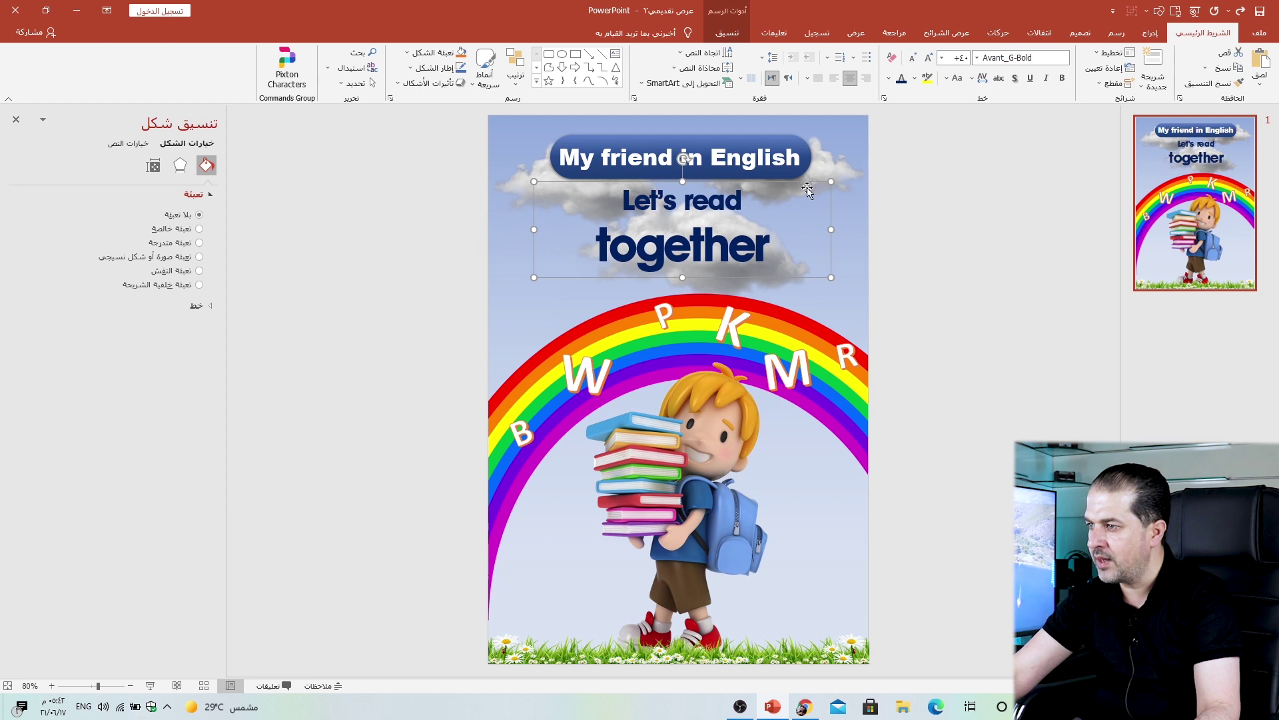
left_click_drag(807, 279, 808, 288)
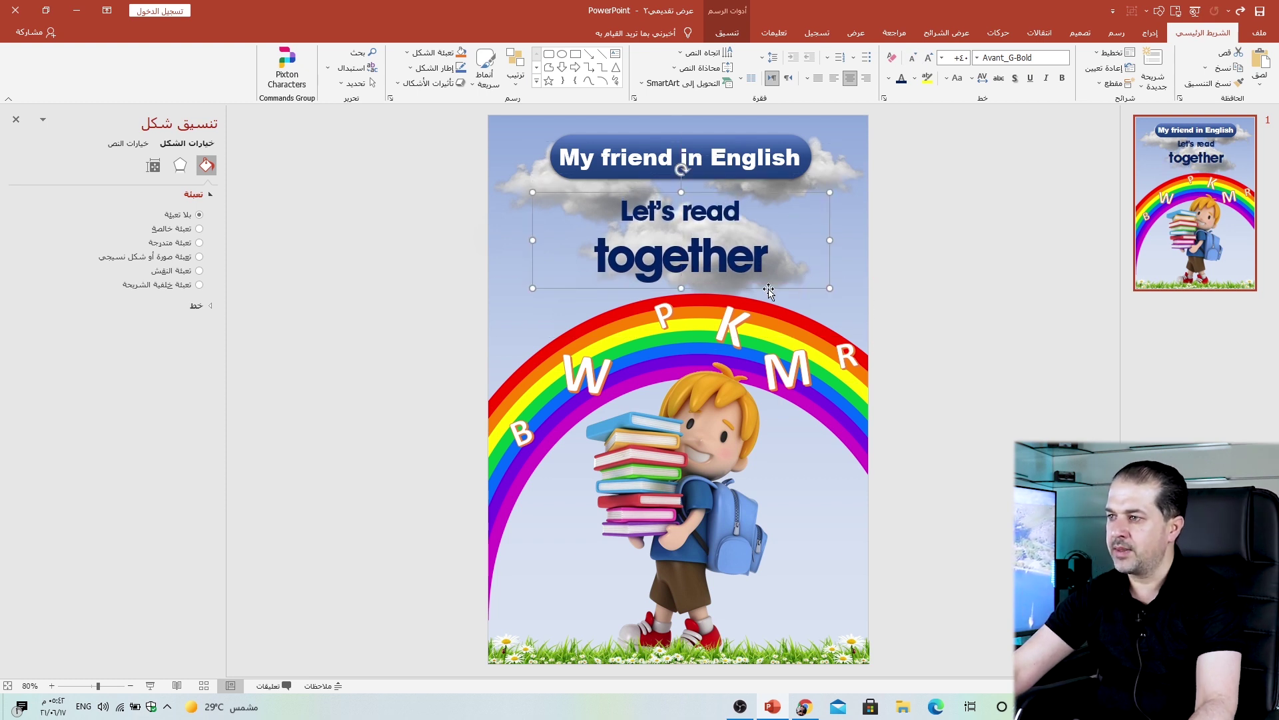
left_click(941, 286)
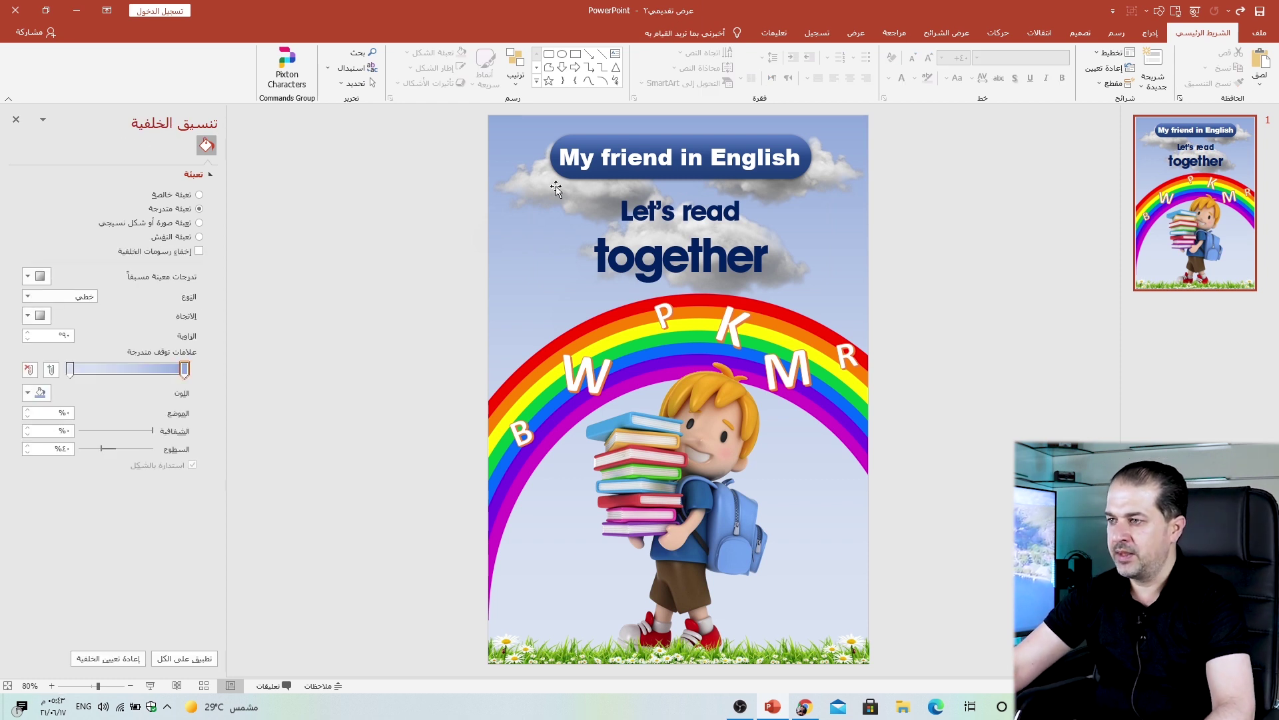
Nudge the cloud picture slightly down beside the title banner.
left_click(532, 185)
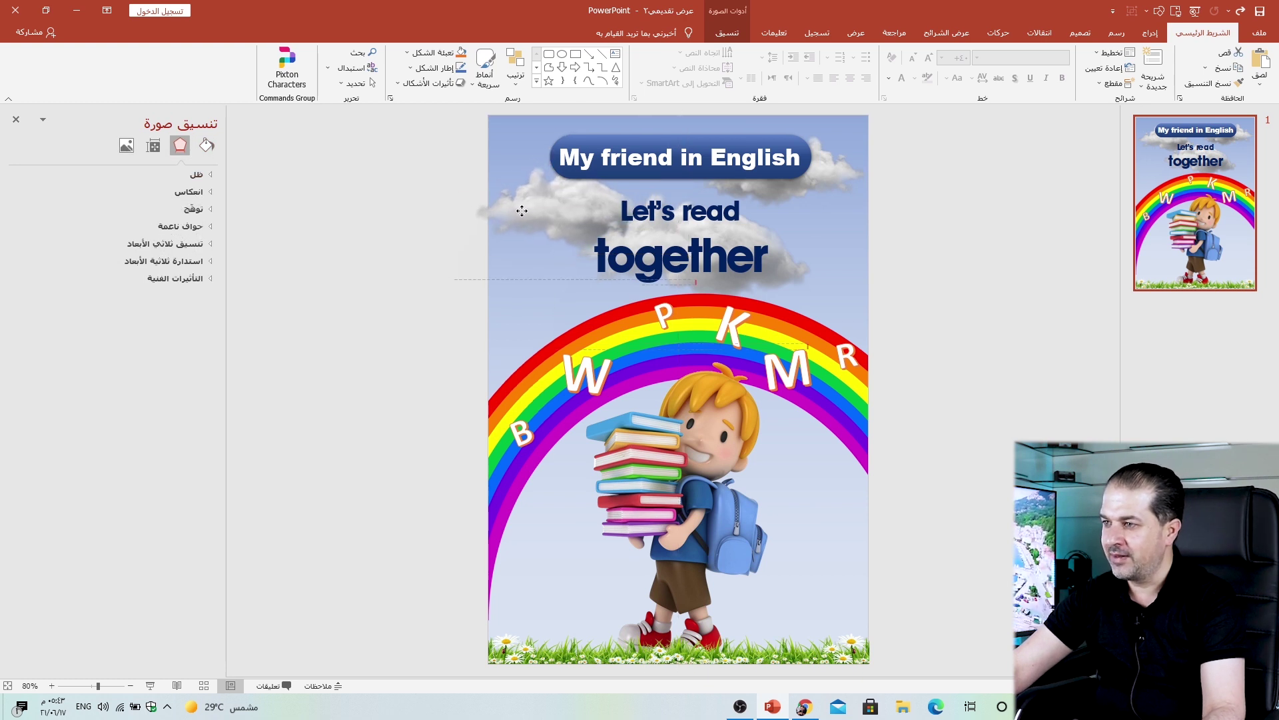
left_click_drag(528, 194, 534, 204)
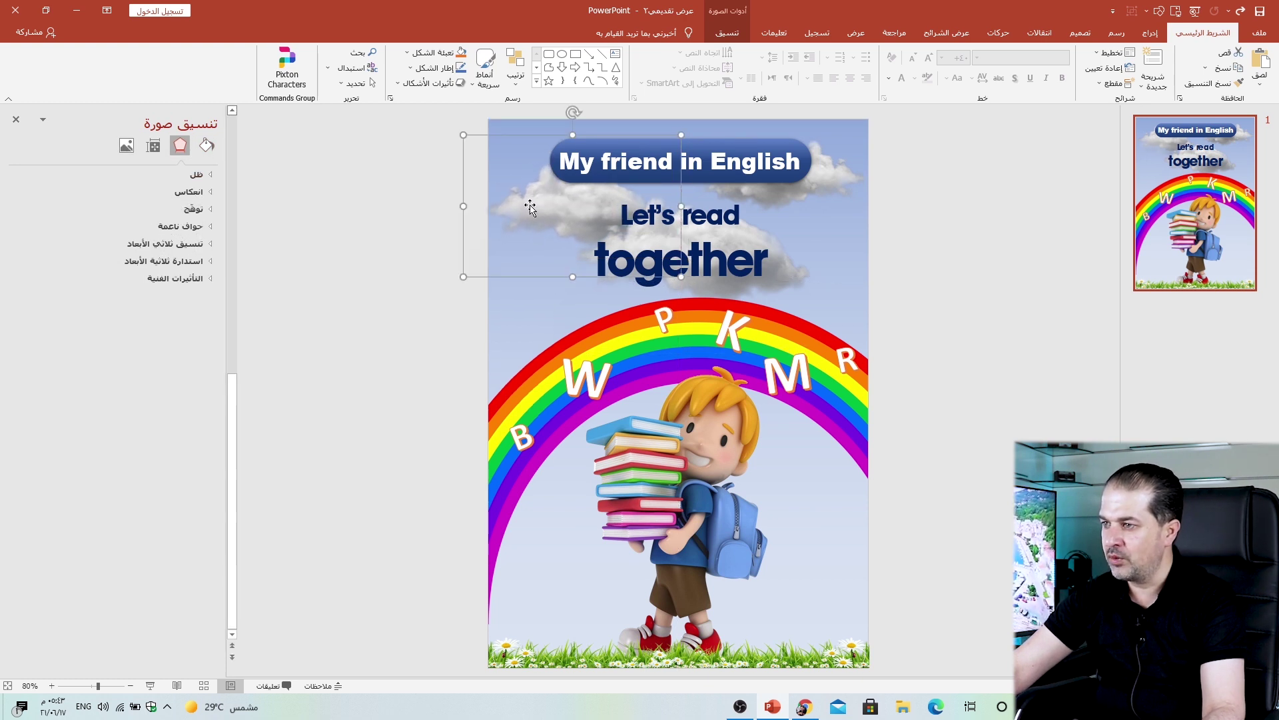
right_click(530, 205)
left_click(549, 200)
Reorder the stacking so the cloud sits behind the 'My friend in English' banner.
left_click(556, 152)
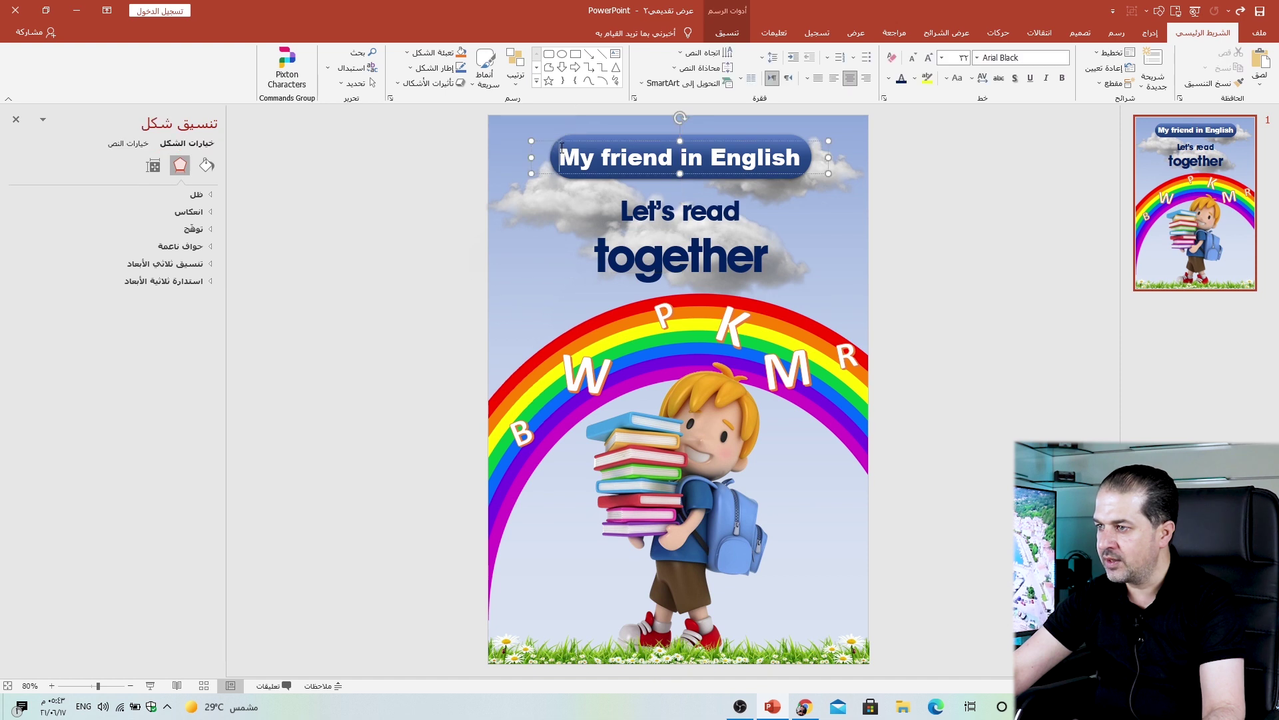
right_click(582, 137)
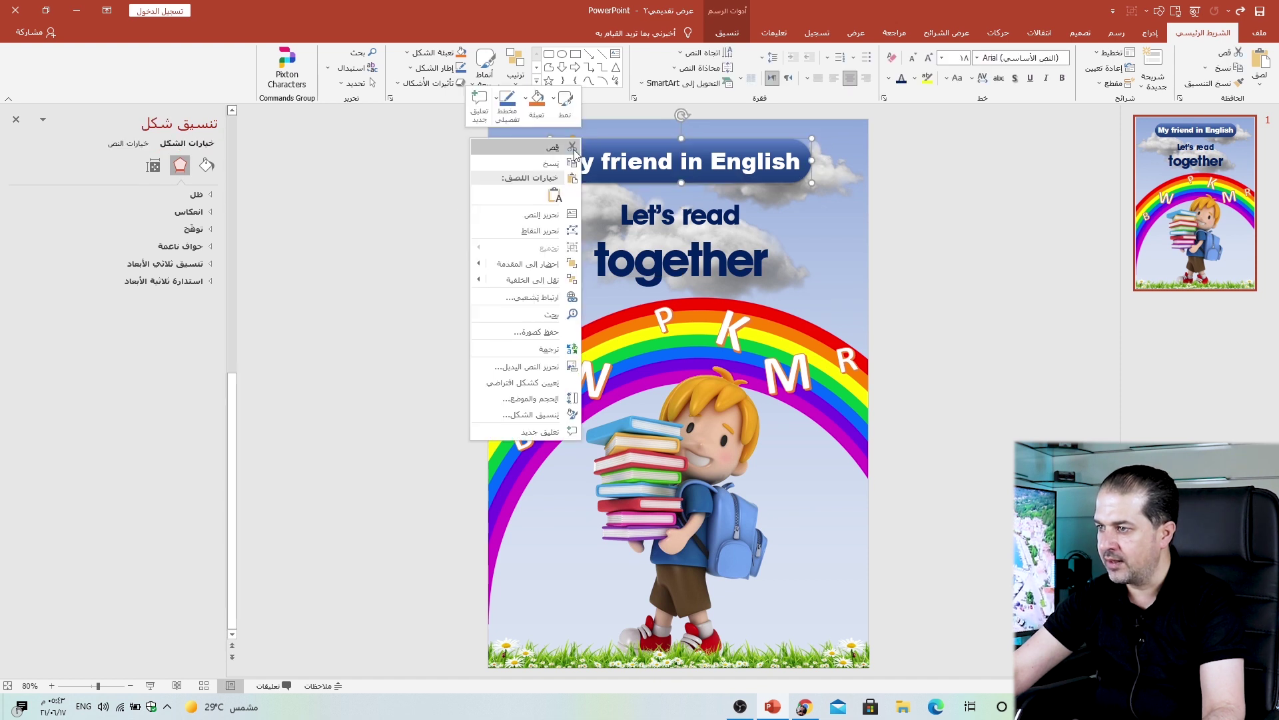
left_click(534, 279)
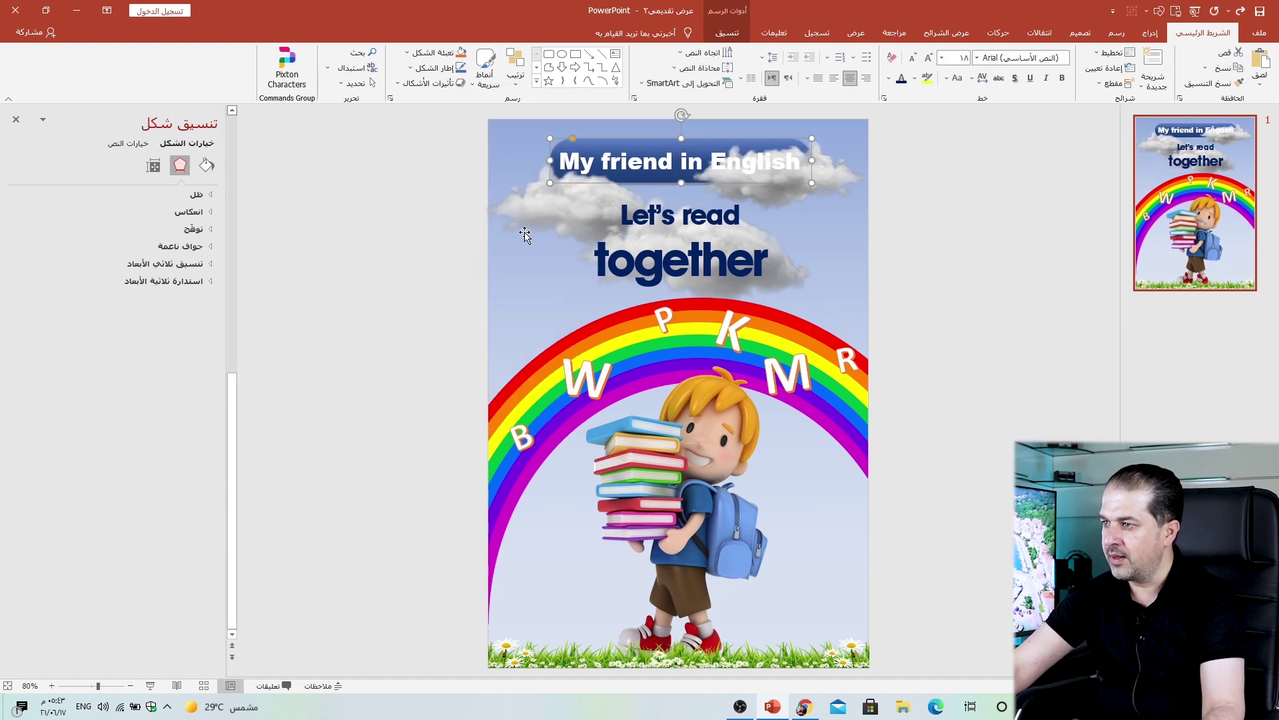
right_click(833, 178)
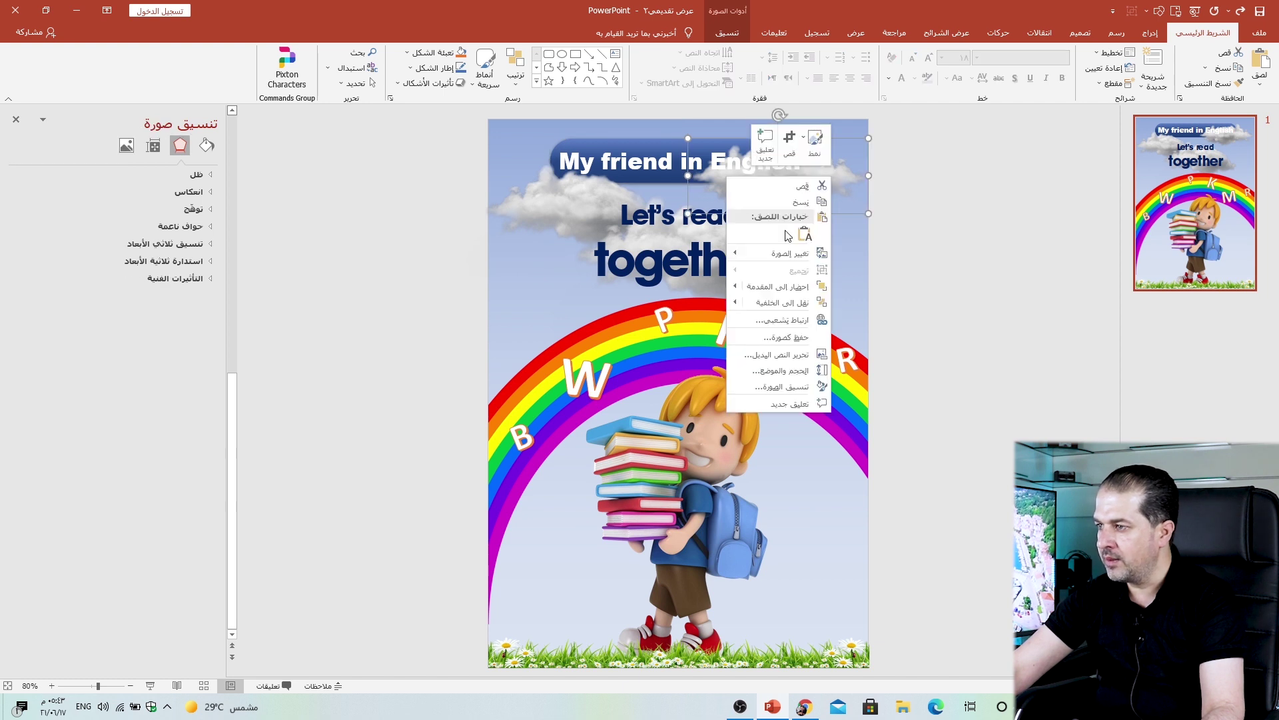
left_click(762, 302)
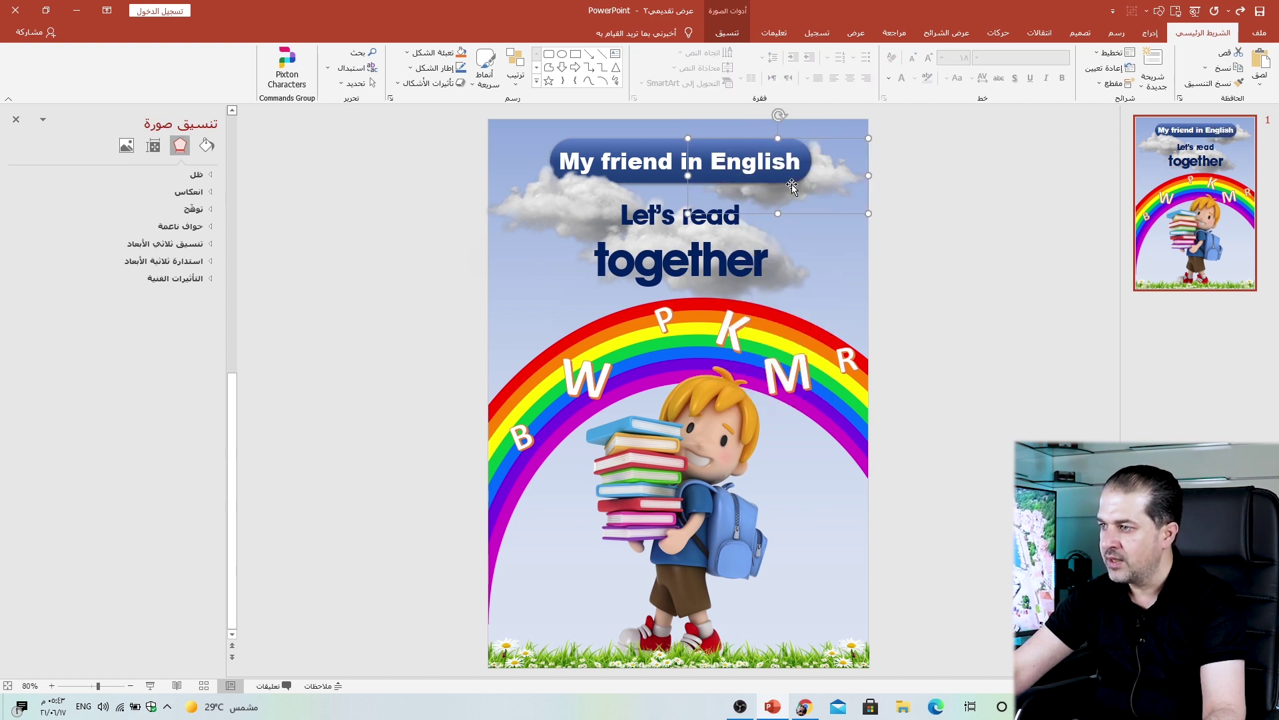
left_click(889, 230)
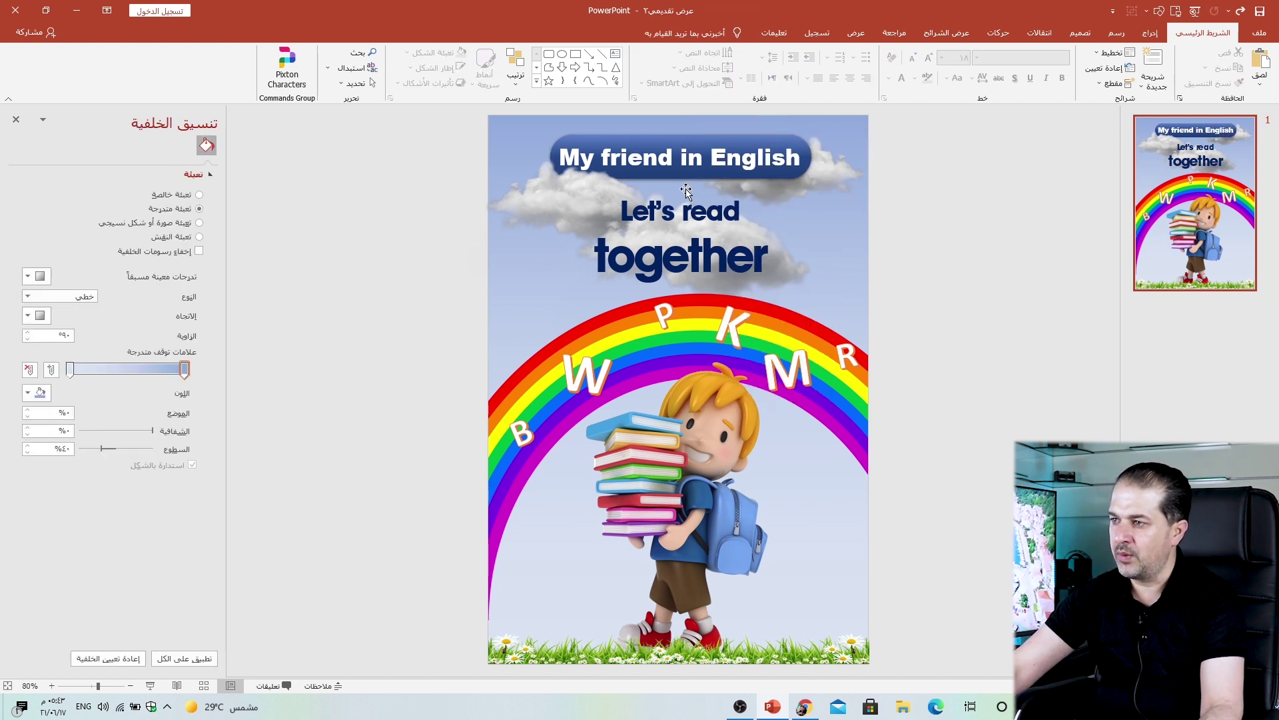
Zoom in to inspect the finished cover, zoom back out, then go to the File start page.
scroll(648, 218, "up", 7, "ctrl")
scroll(599, 200, "up", 3)
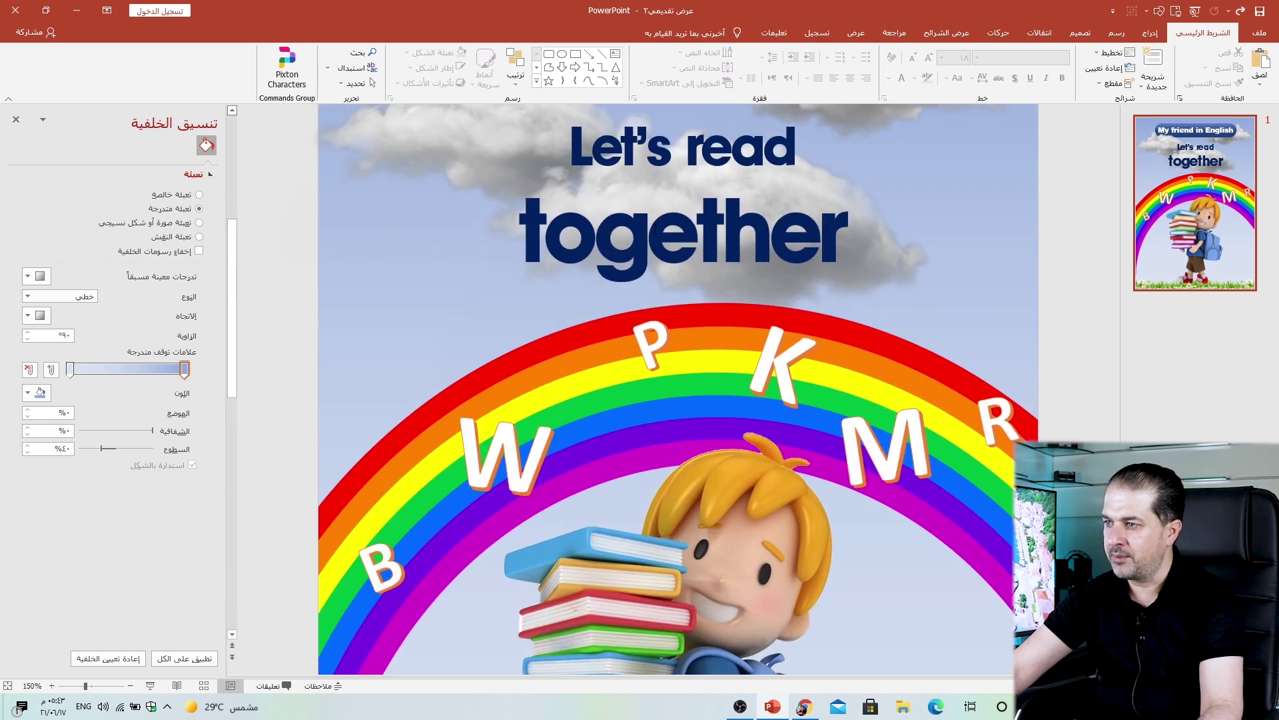
scroll(546, 190, "up", 4)
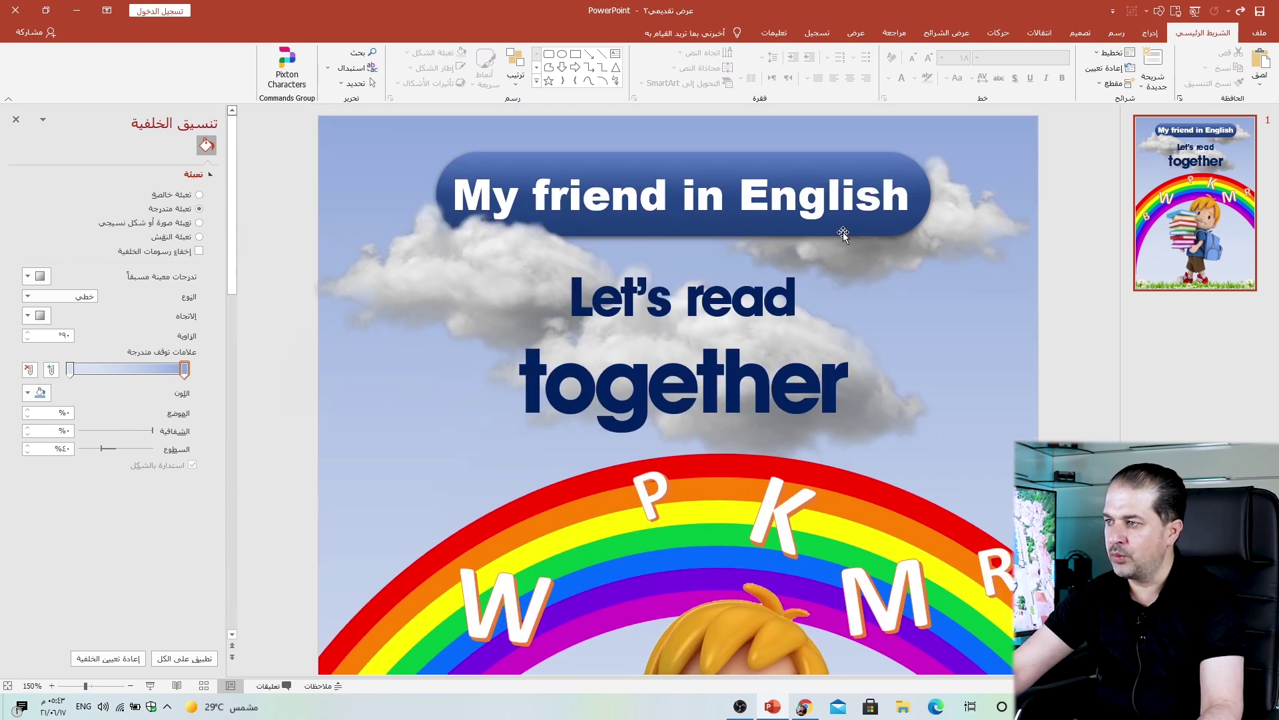
scroll(843, 232, "down", 6, "ctrl")
scroll(842, 232, "down", 1, "ctrl")
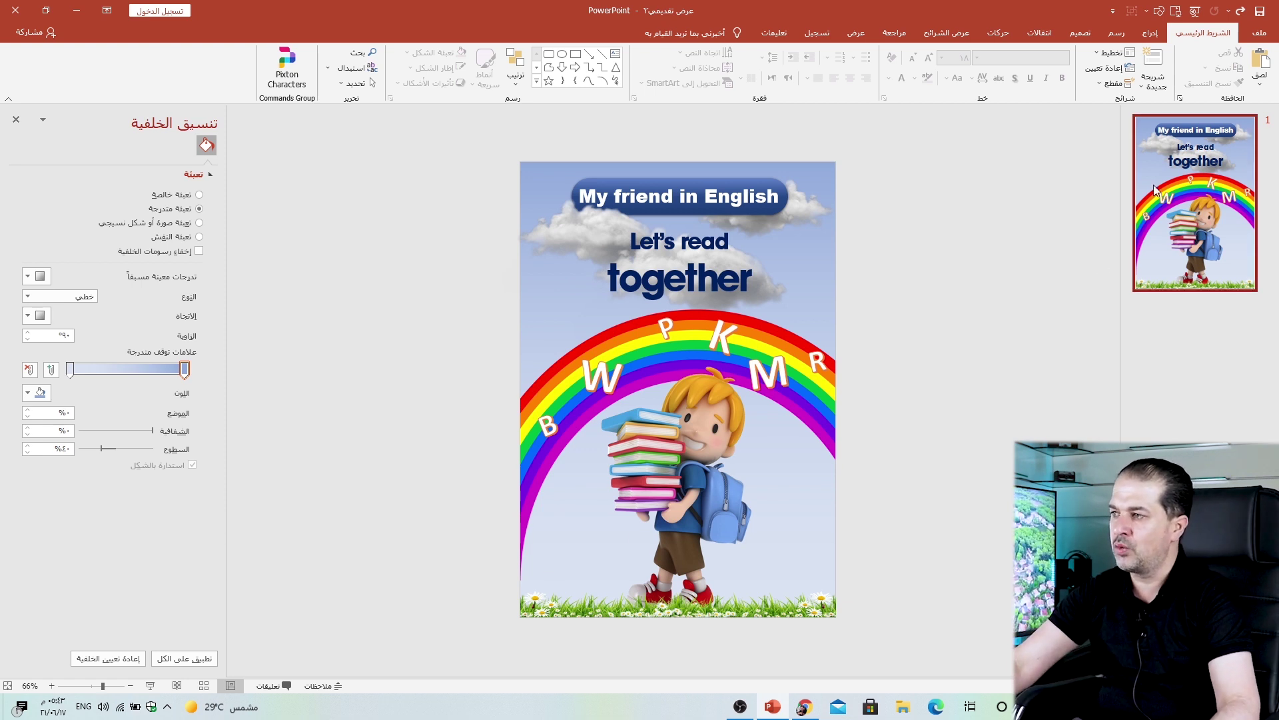
left_click(1256, 33)
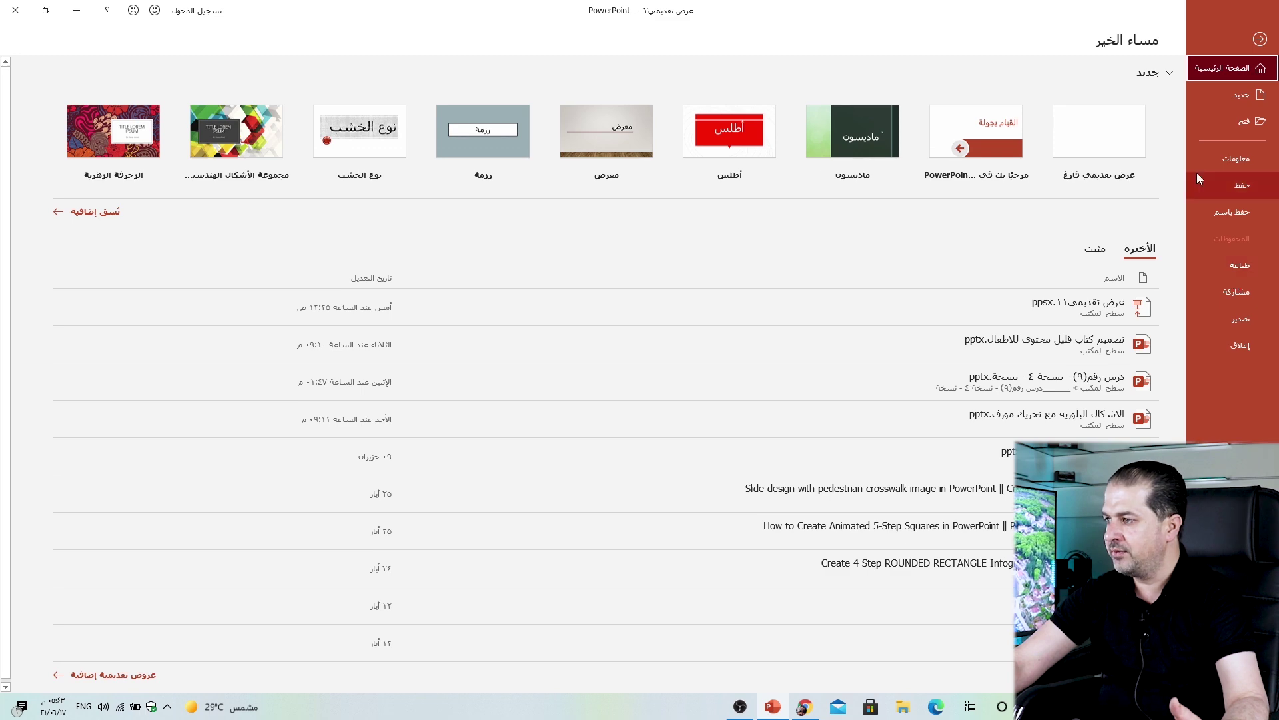
Export the cover via Create PDF/XPS as a PDF saved to the Desktop.
left_click(1241, 318)
left_click(918, 168)
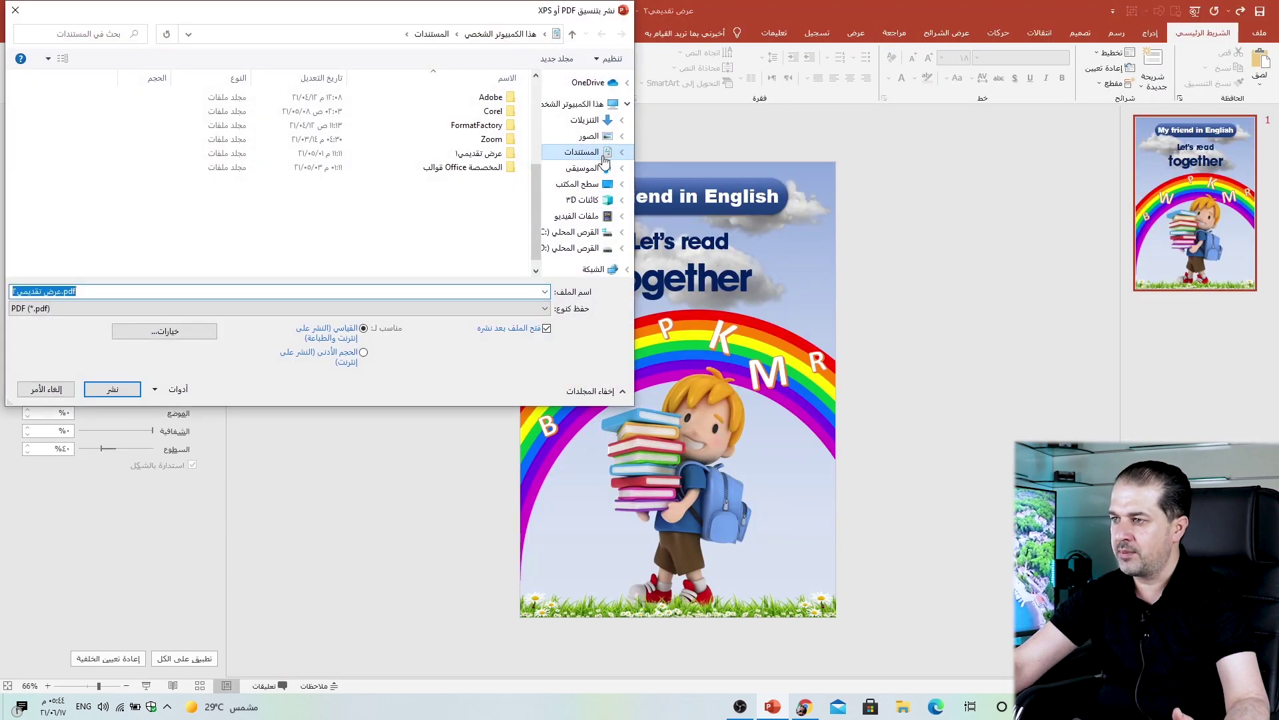
left_click(580, 184)
left_click(20, 310)
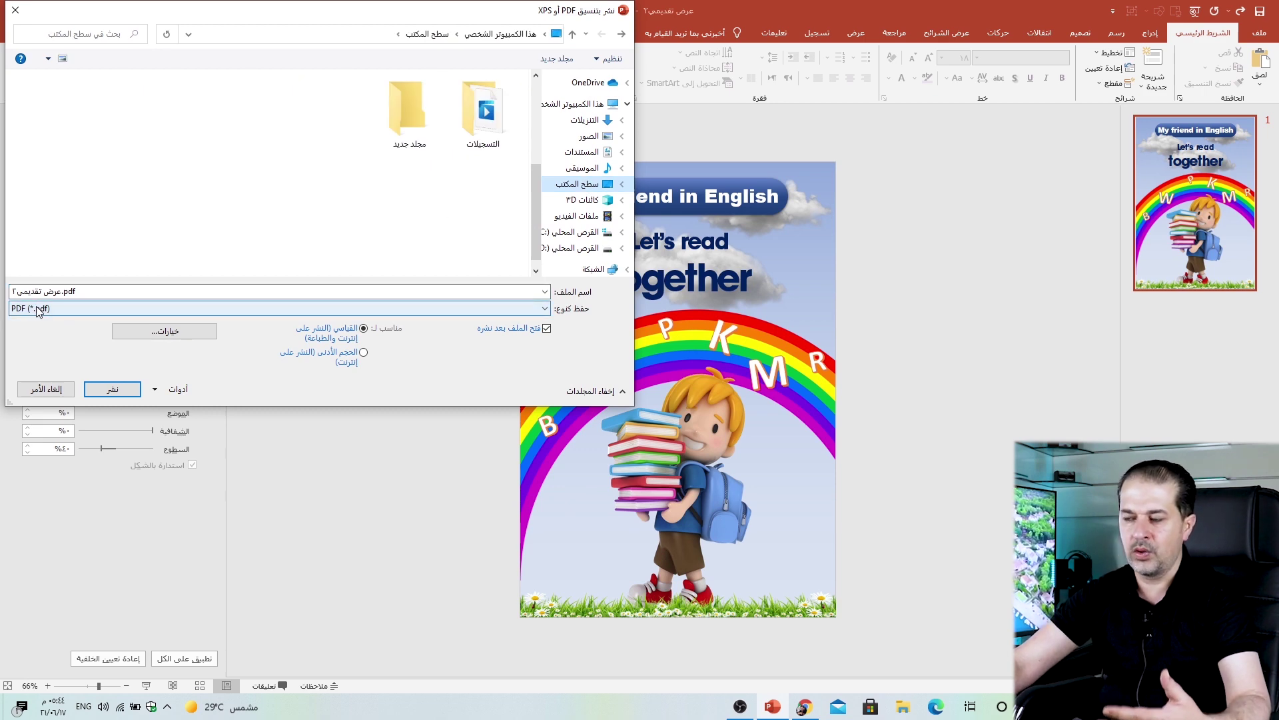
left_click(113, 390)
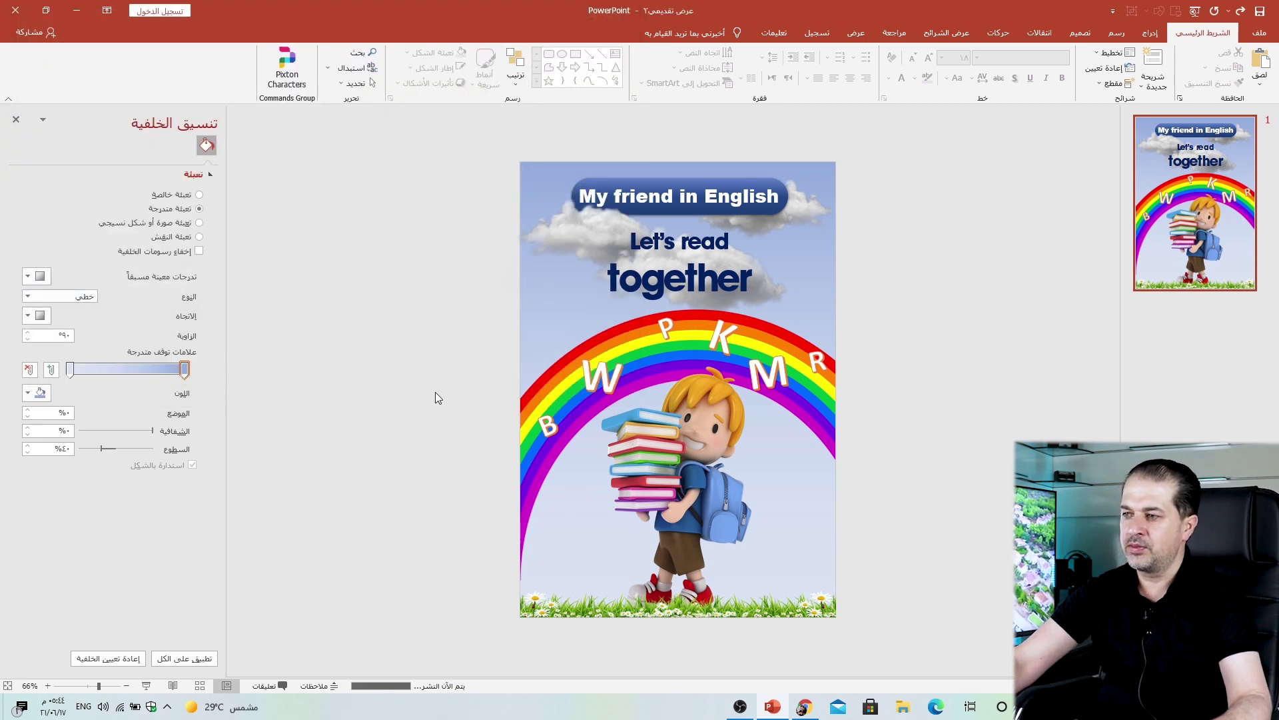